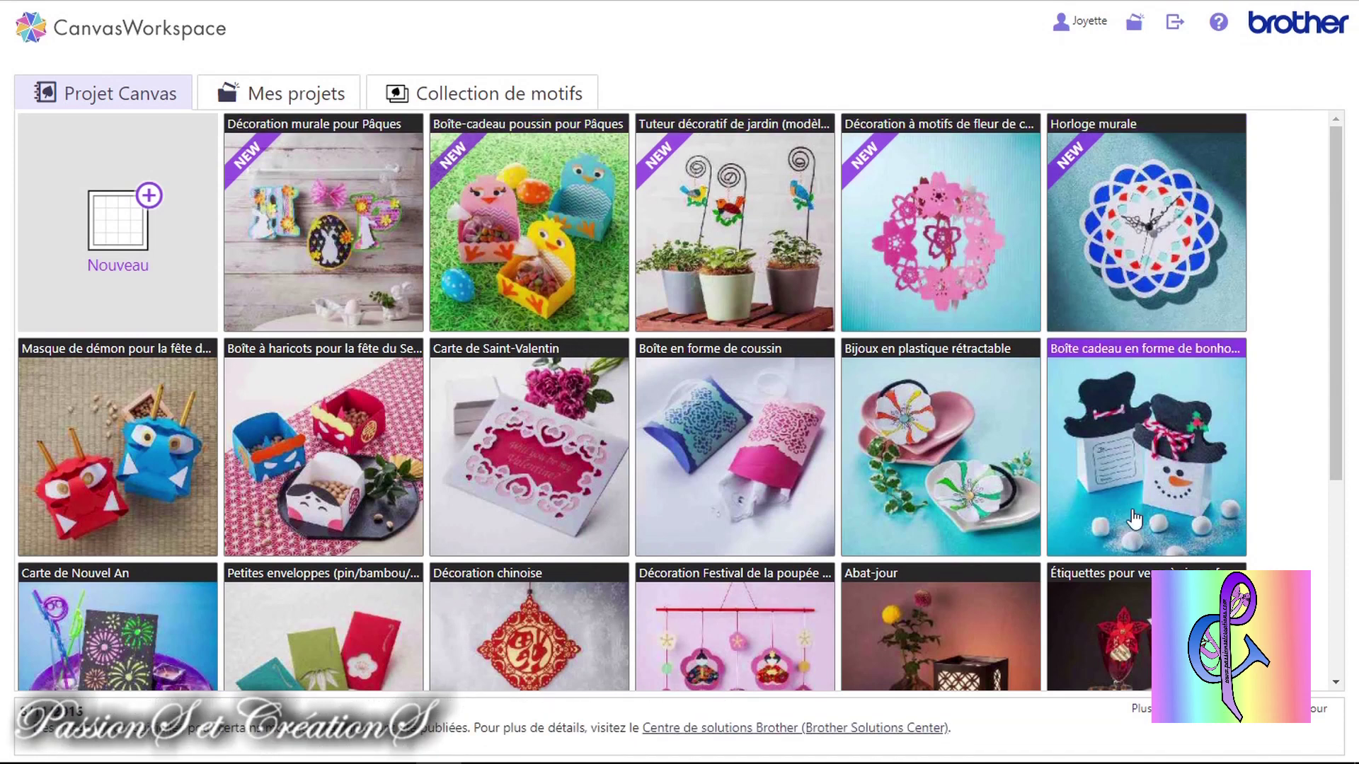
Examine the photo, downloads and cutting pieces 000227_A and 000227_B of the Boîte-cadeau poussin pour Pâques project, and close its details
scroll(628, 500, down, 5)
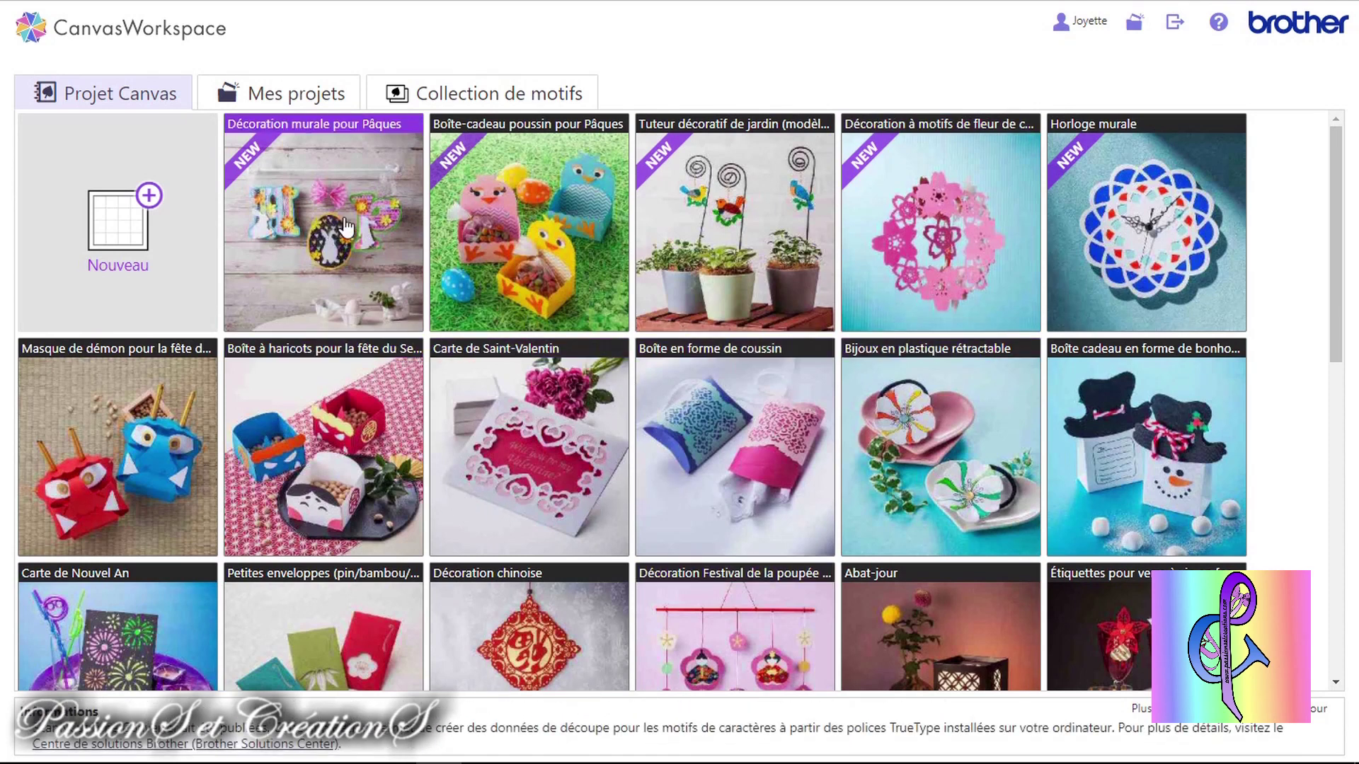
click(520, 248)
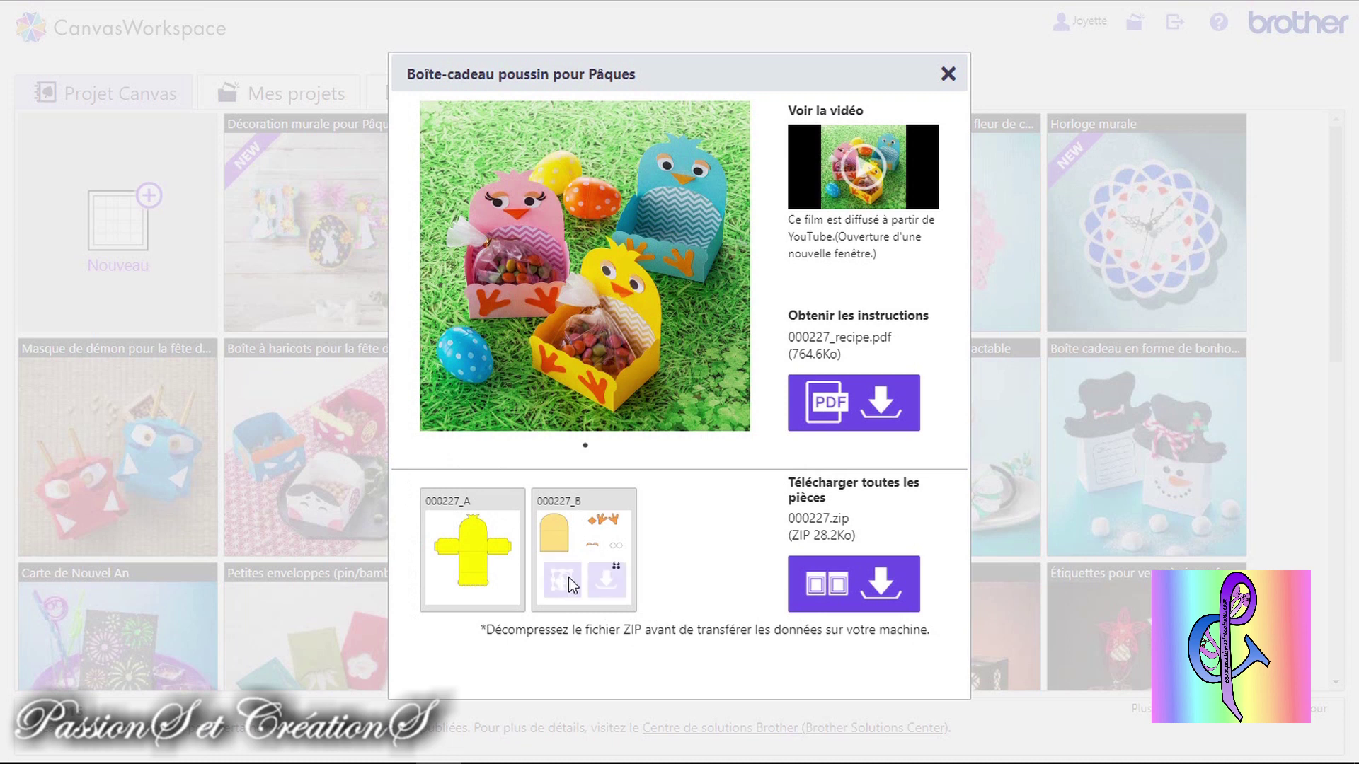
mouse_move(493, 566)
mouse_move(574, 554)
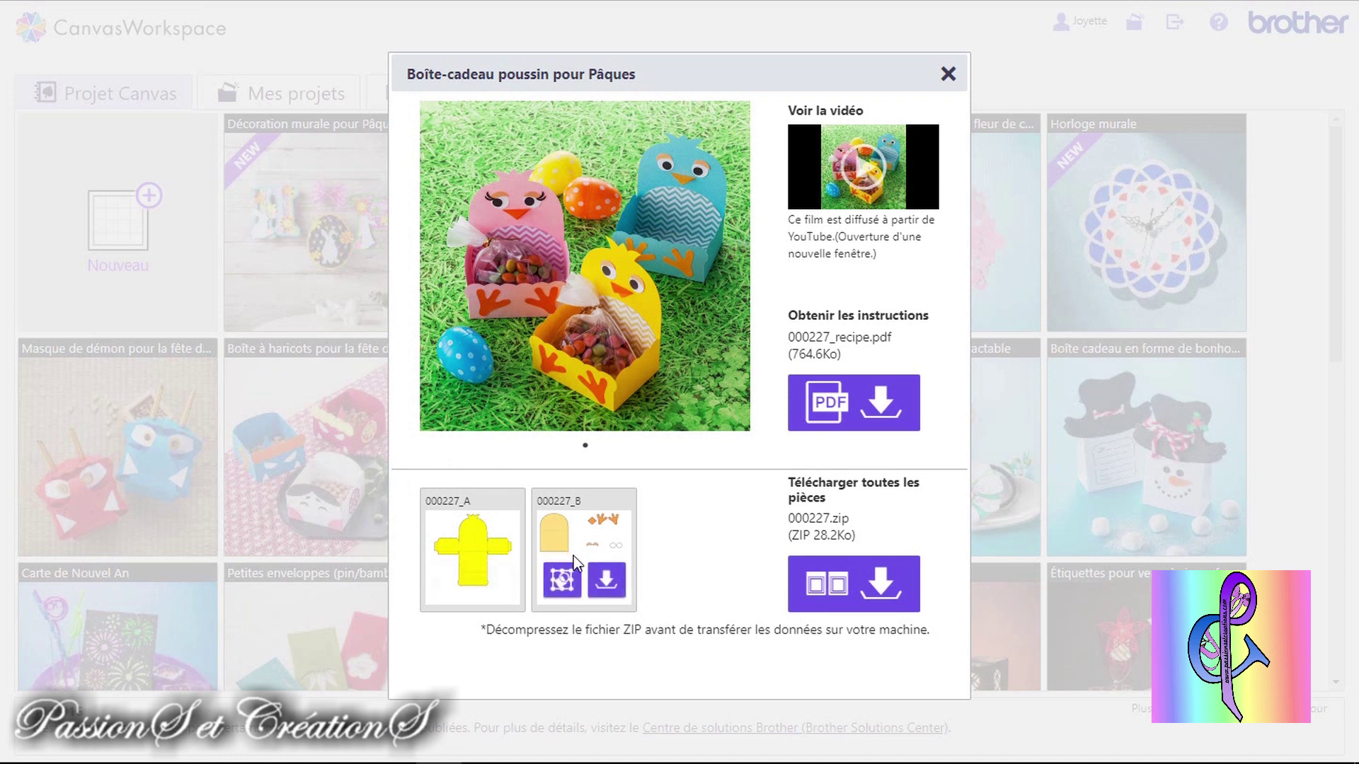
mouse_move(453, 588)
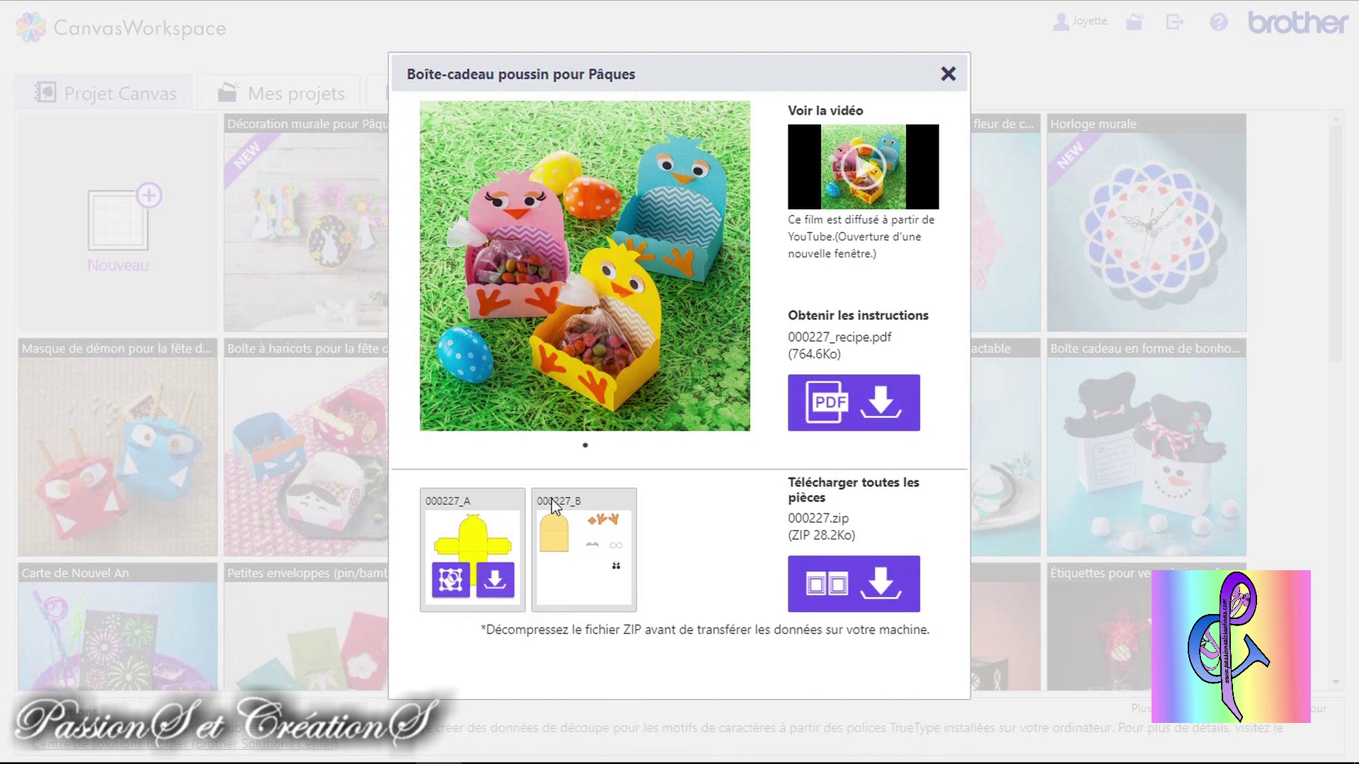
mouse_move(471, 533)
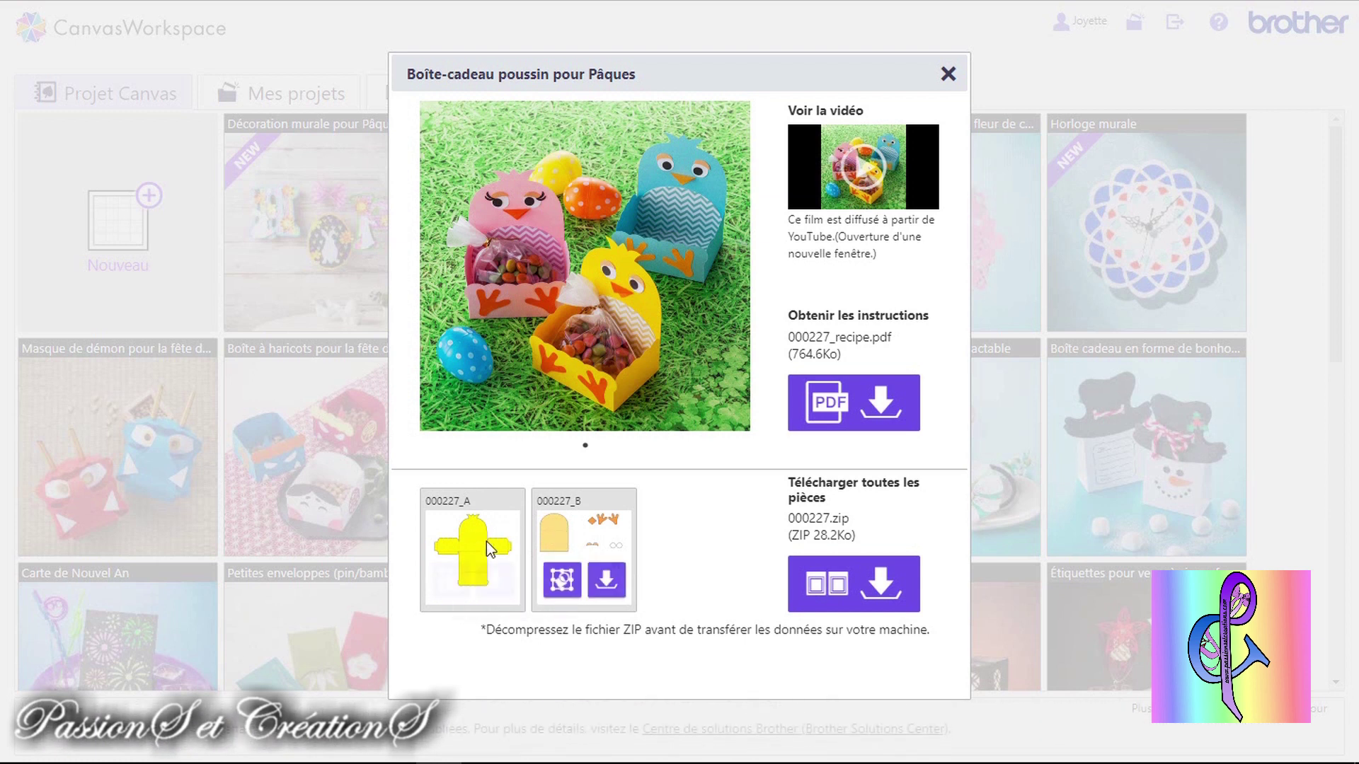
mouse_move(514, 541)
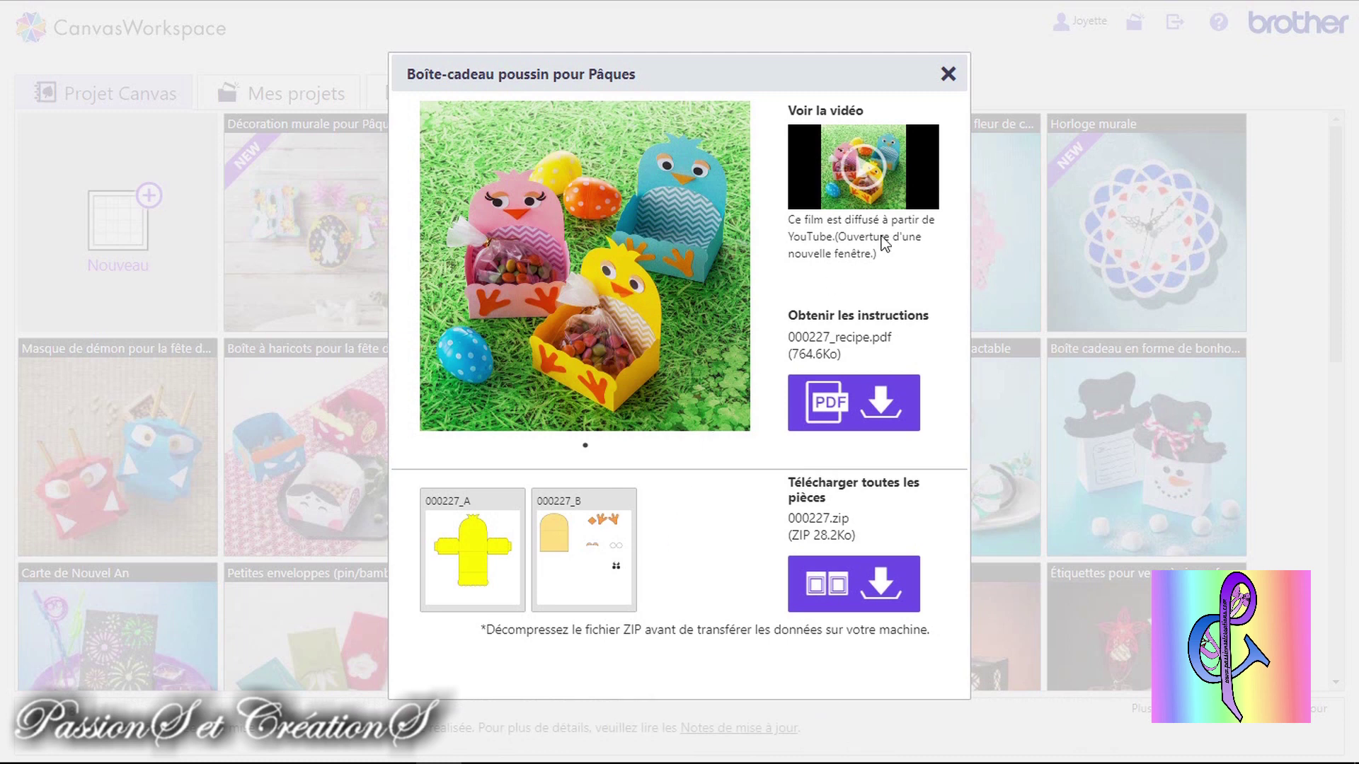
click(948, 75)
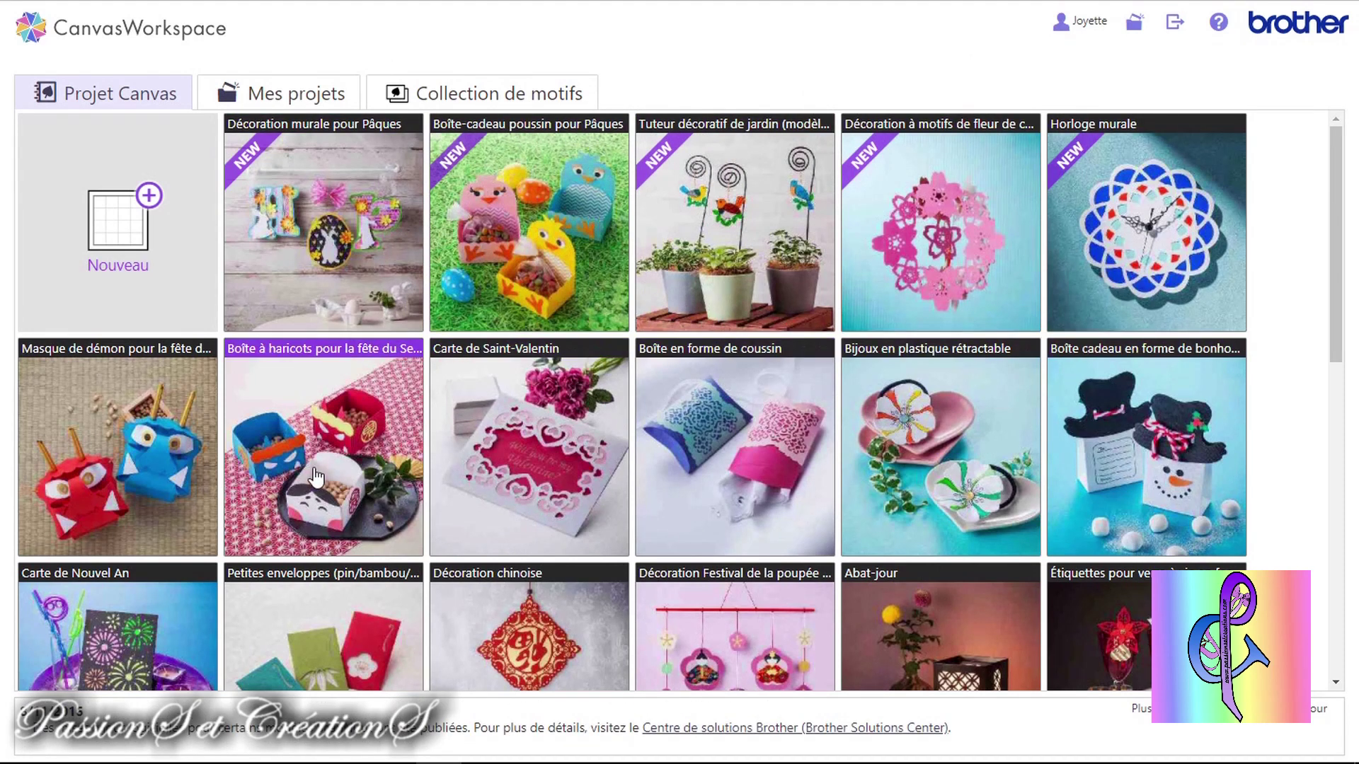
Look through the ready-made Canvas projects and the categories offered for filtering them, without applying a filter
scroll(156, 495, down, 3)
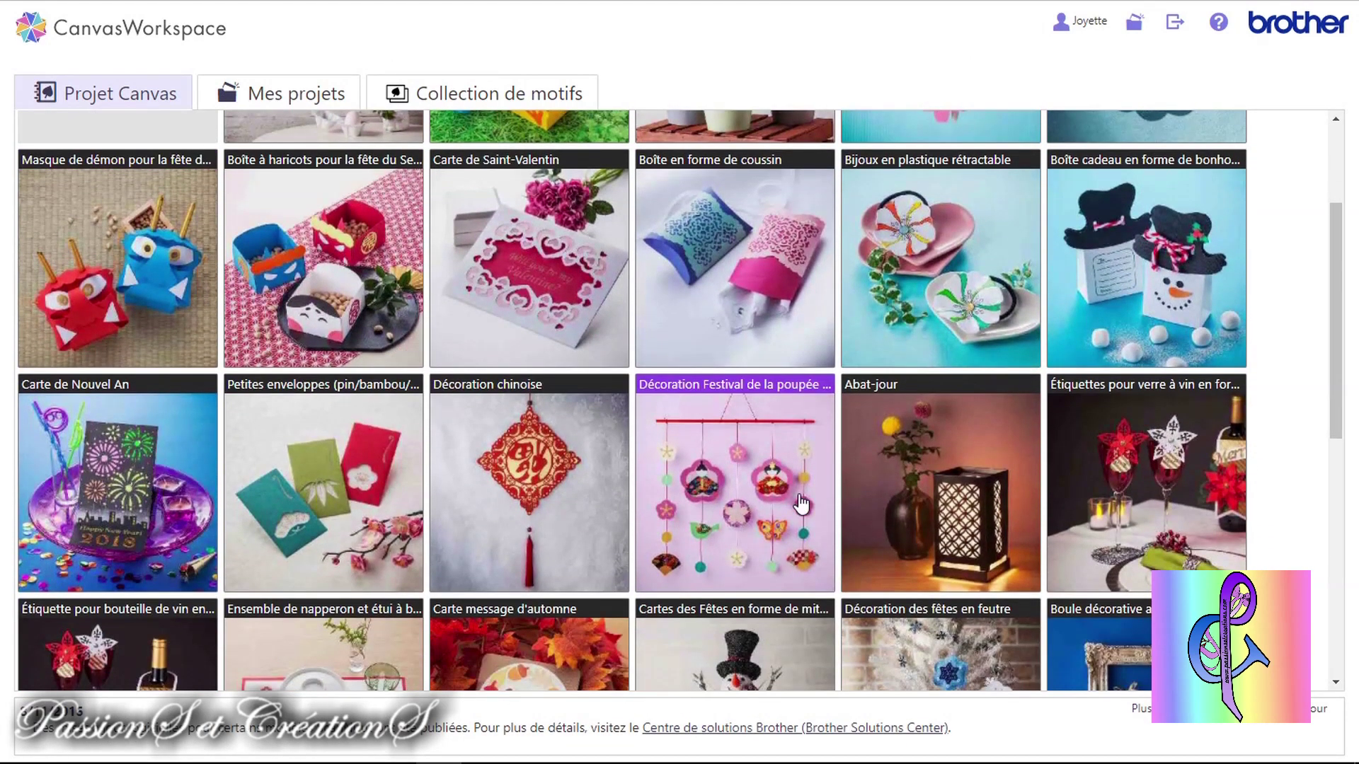
scroll(1203, 499, down, 3)
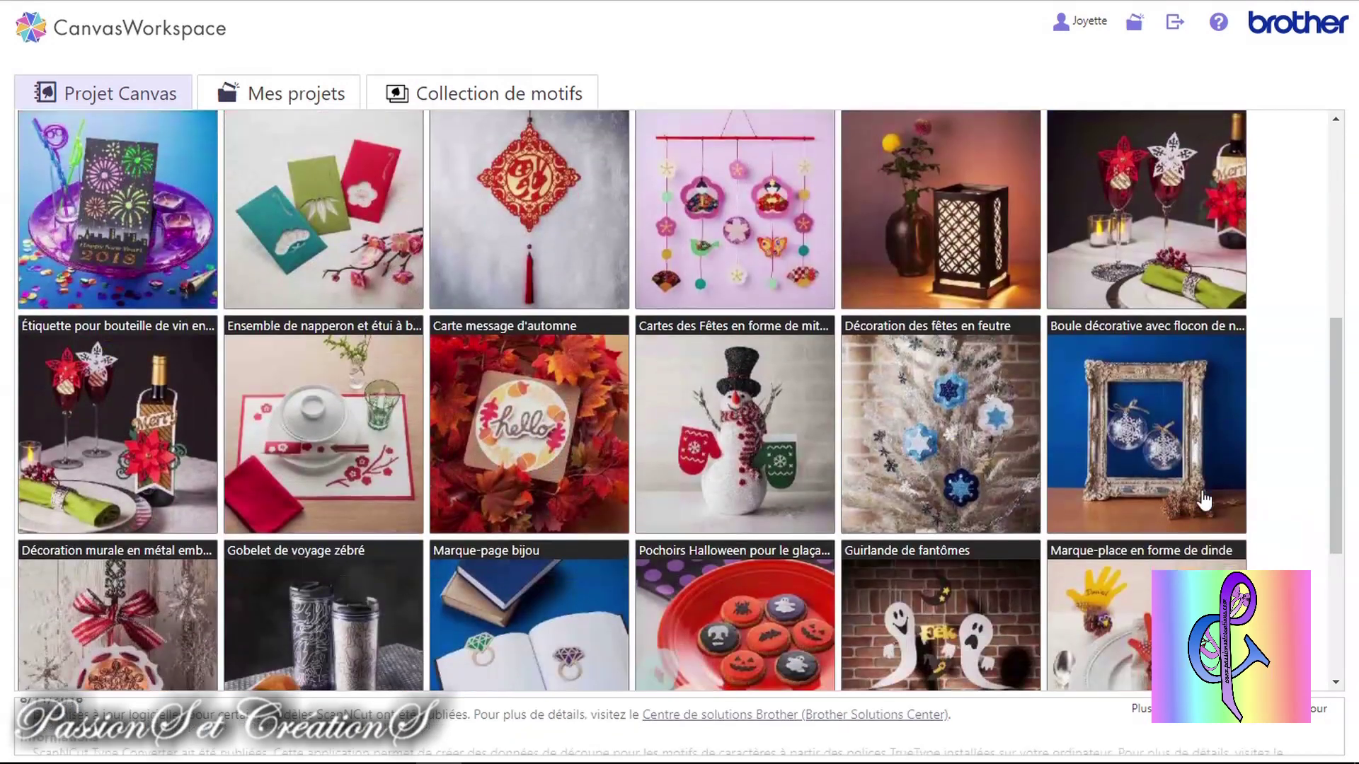
scroll(1104, 488, up, 6)
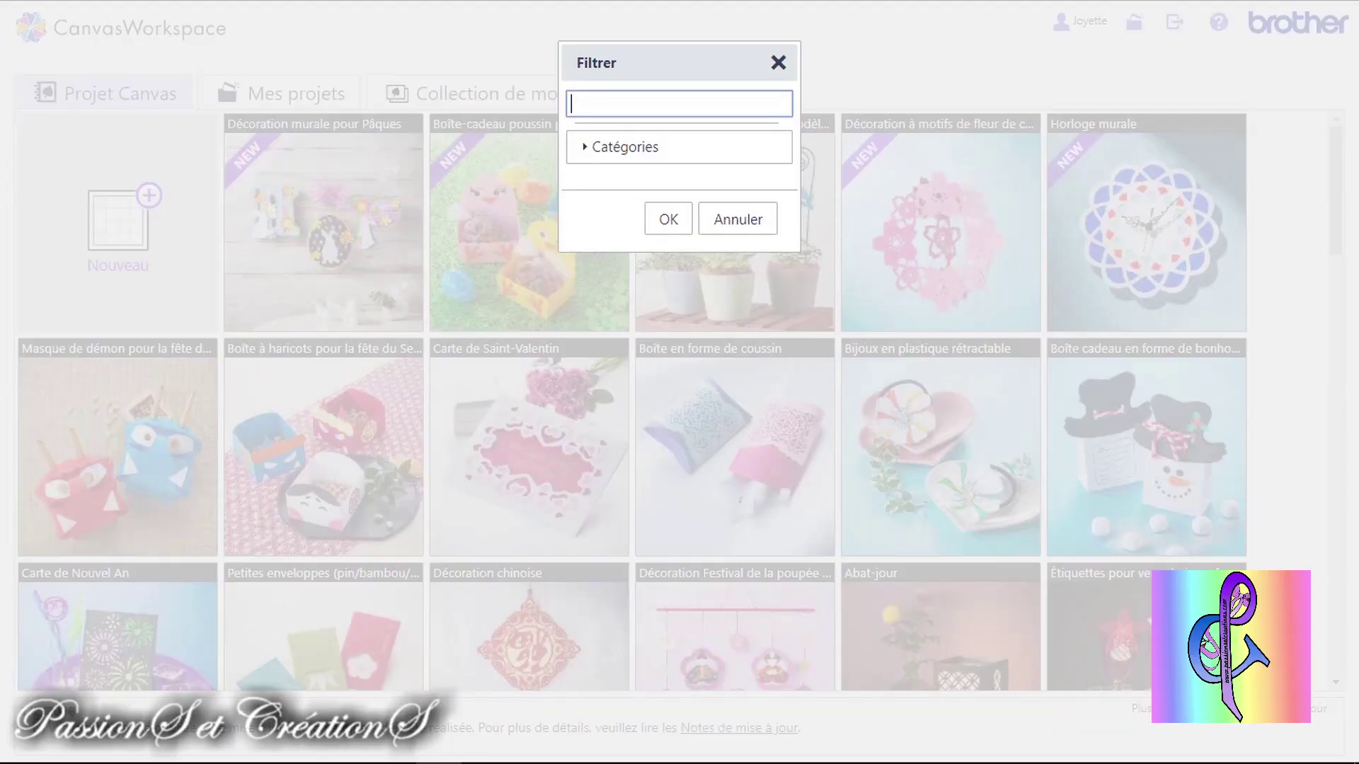
click(640, 160)
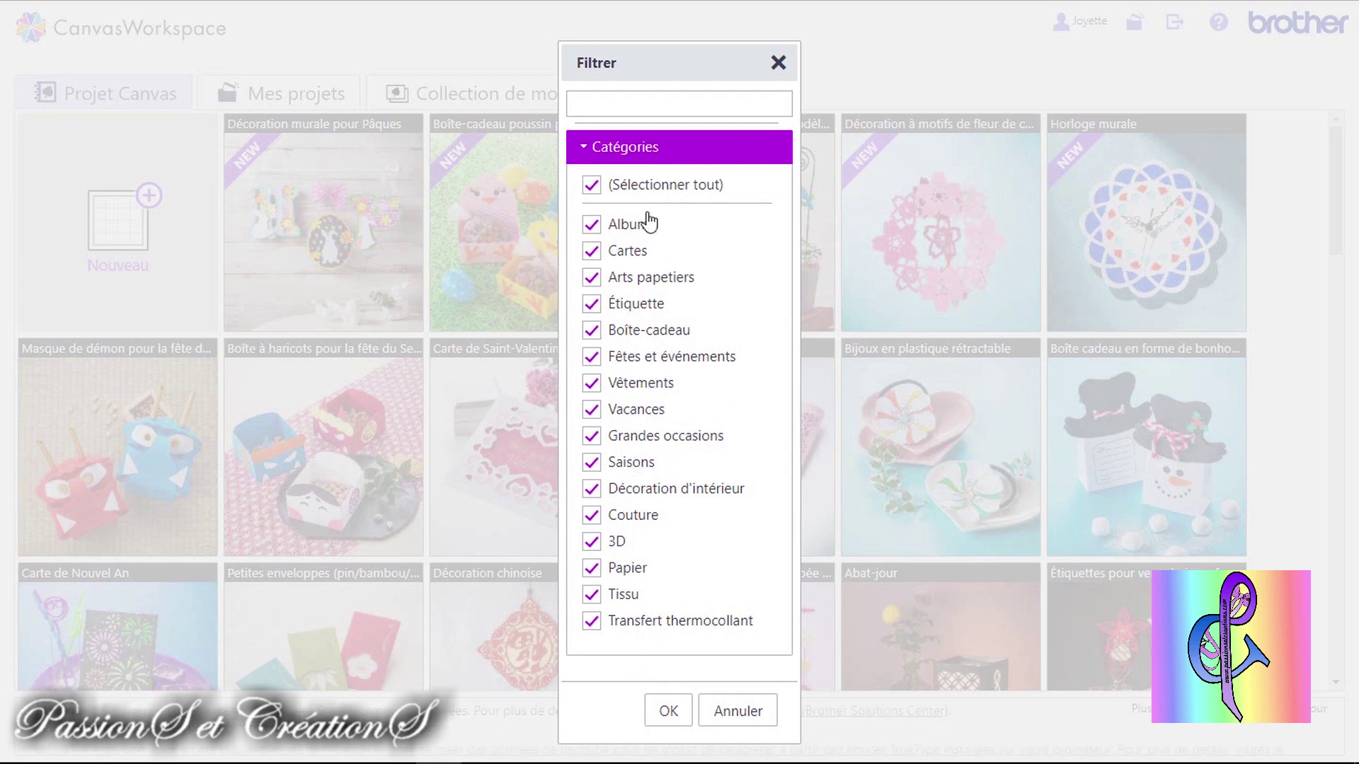
click(778, 64)
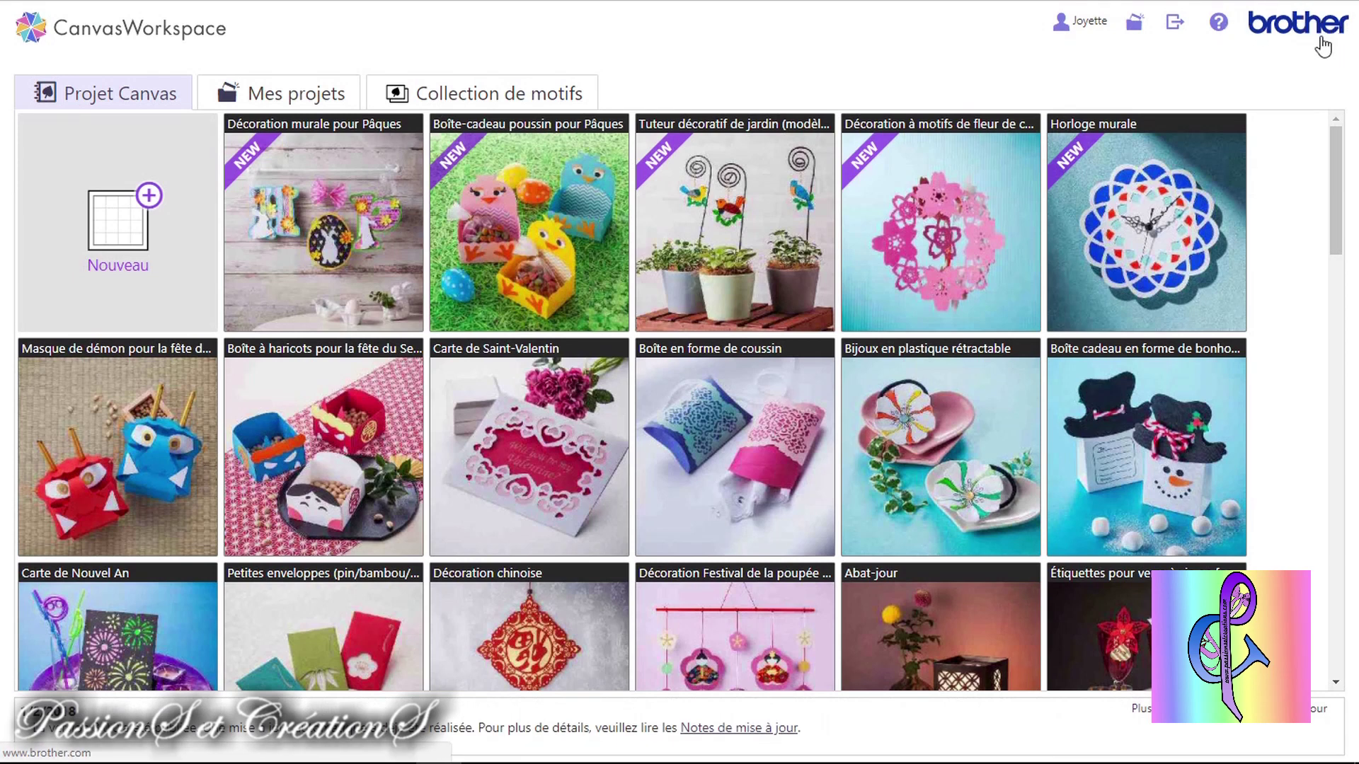
View the available help documents and links, and close the help window
click(1221, 27)
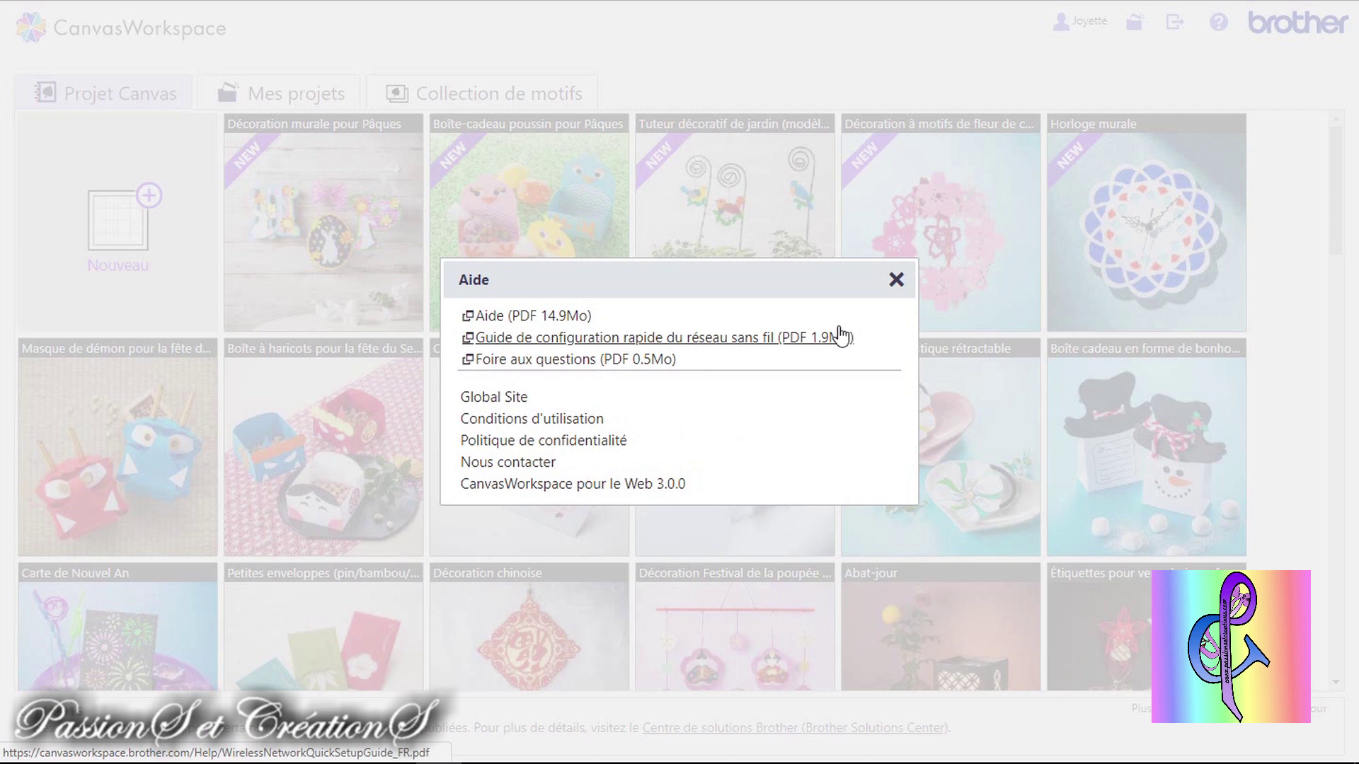
click(896, 280)
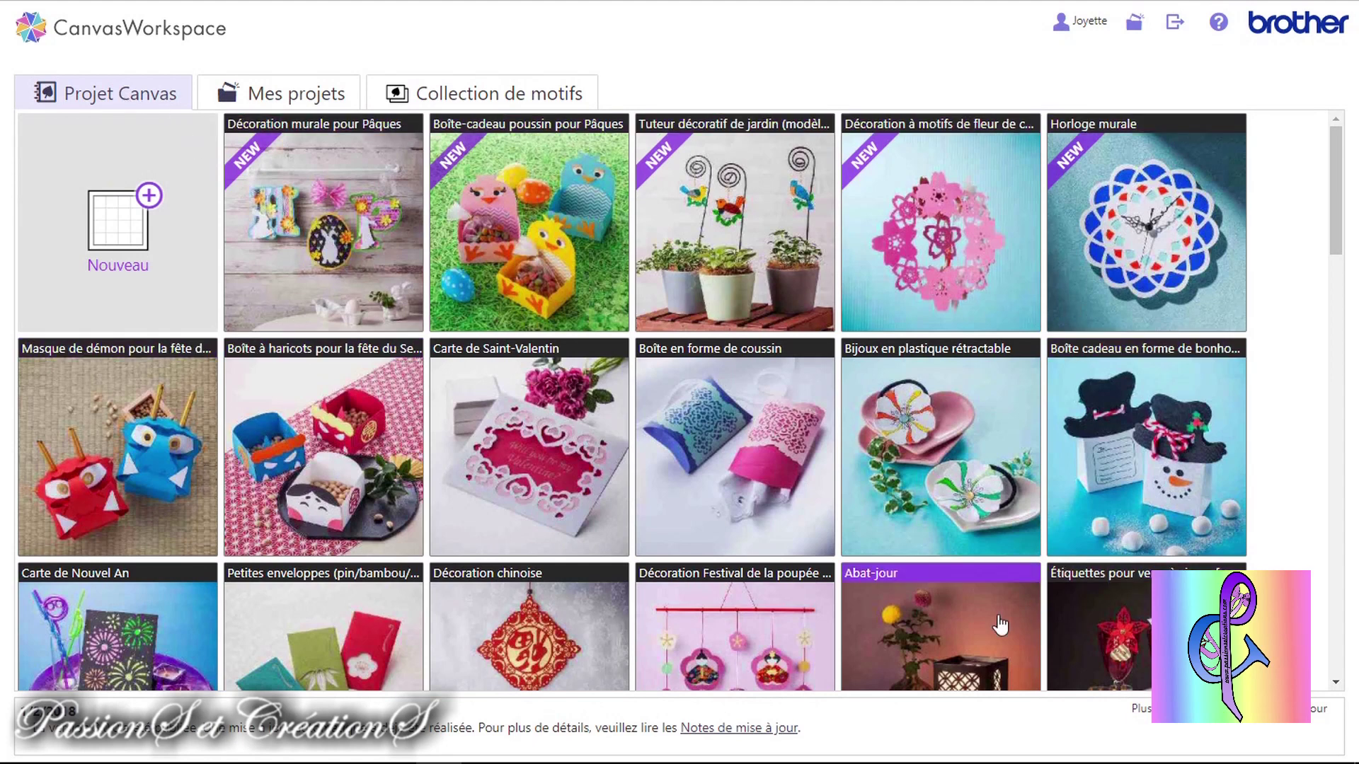
Look through all the personally saved projects in Mes projets
click(268, 94)
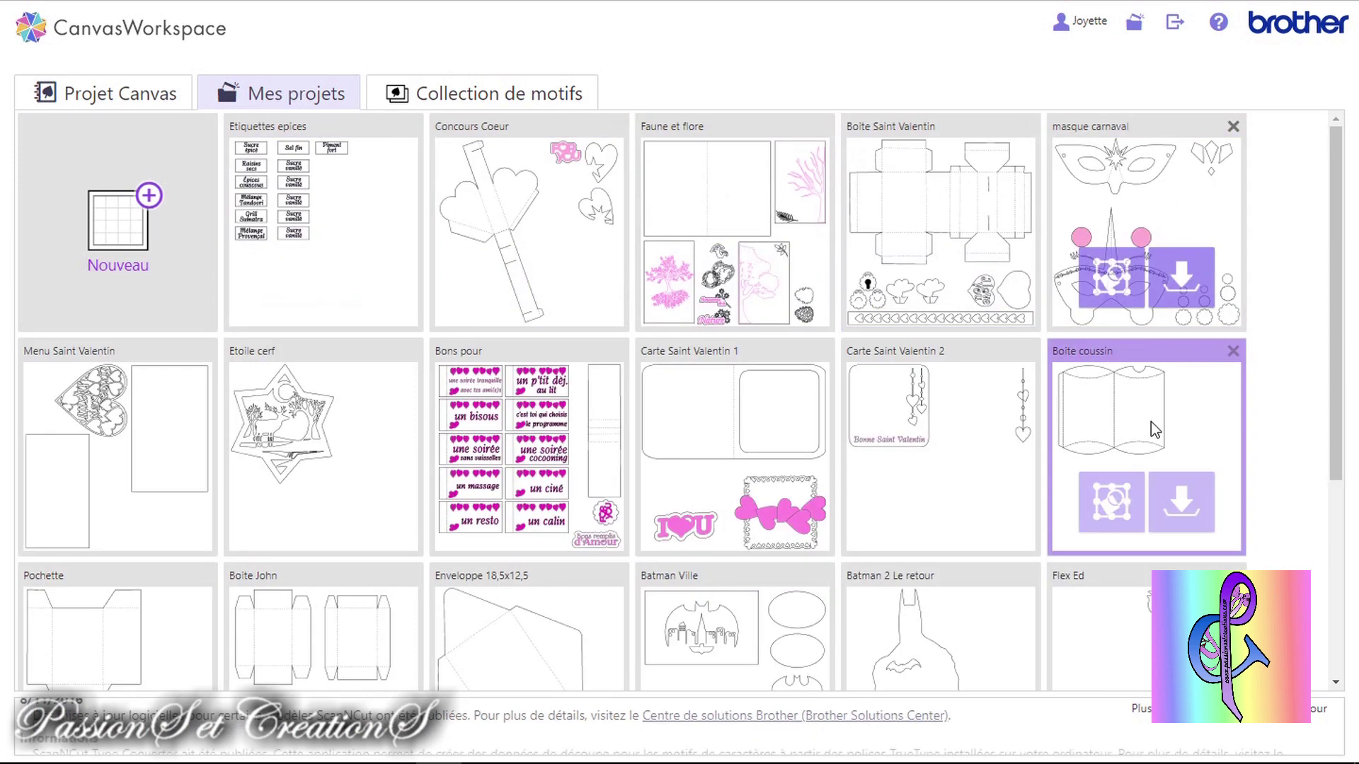
scroll(814, 465, down, 5)
scroll(805, 464, up, 5)
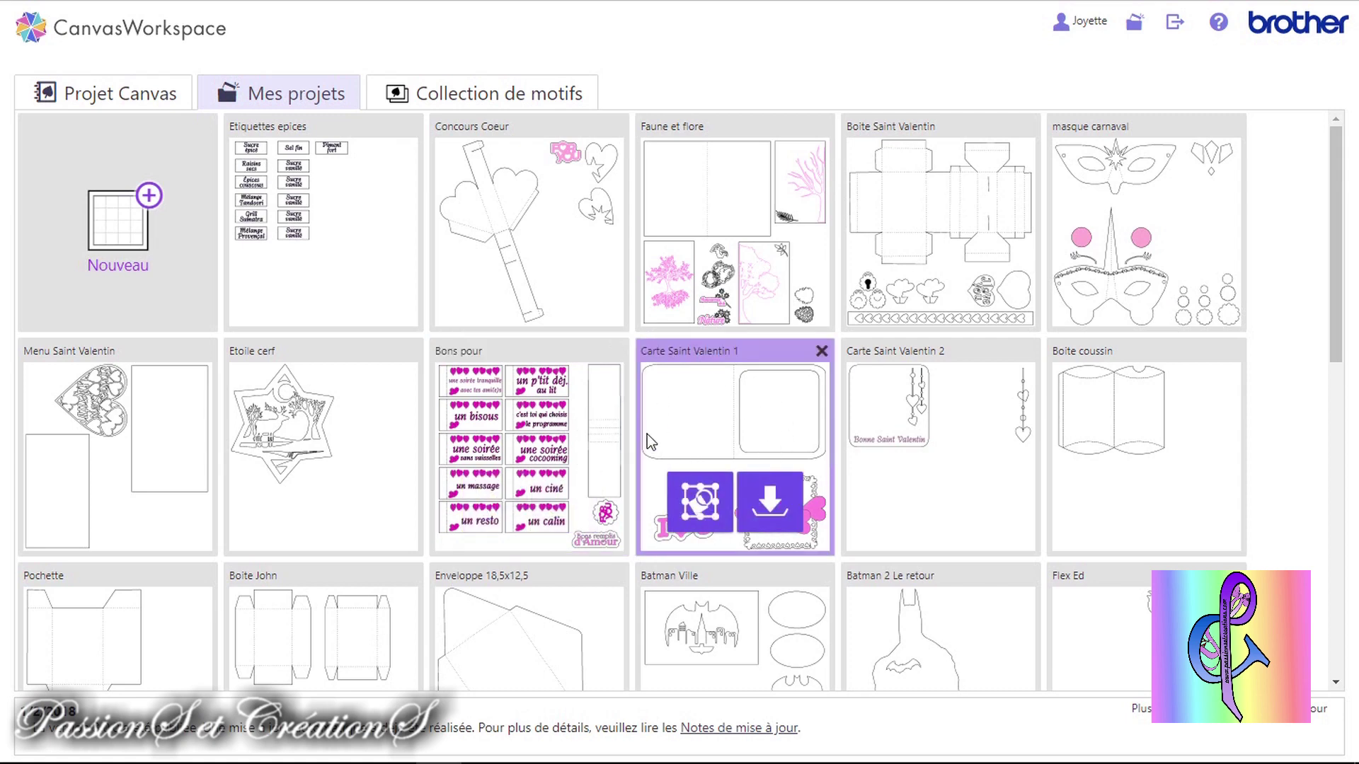
scroll(655, 443, down, 10)
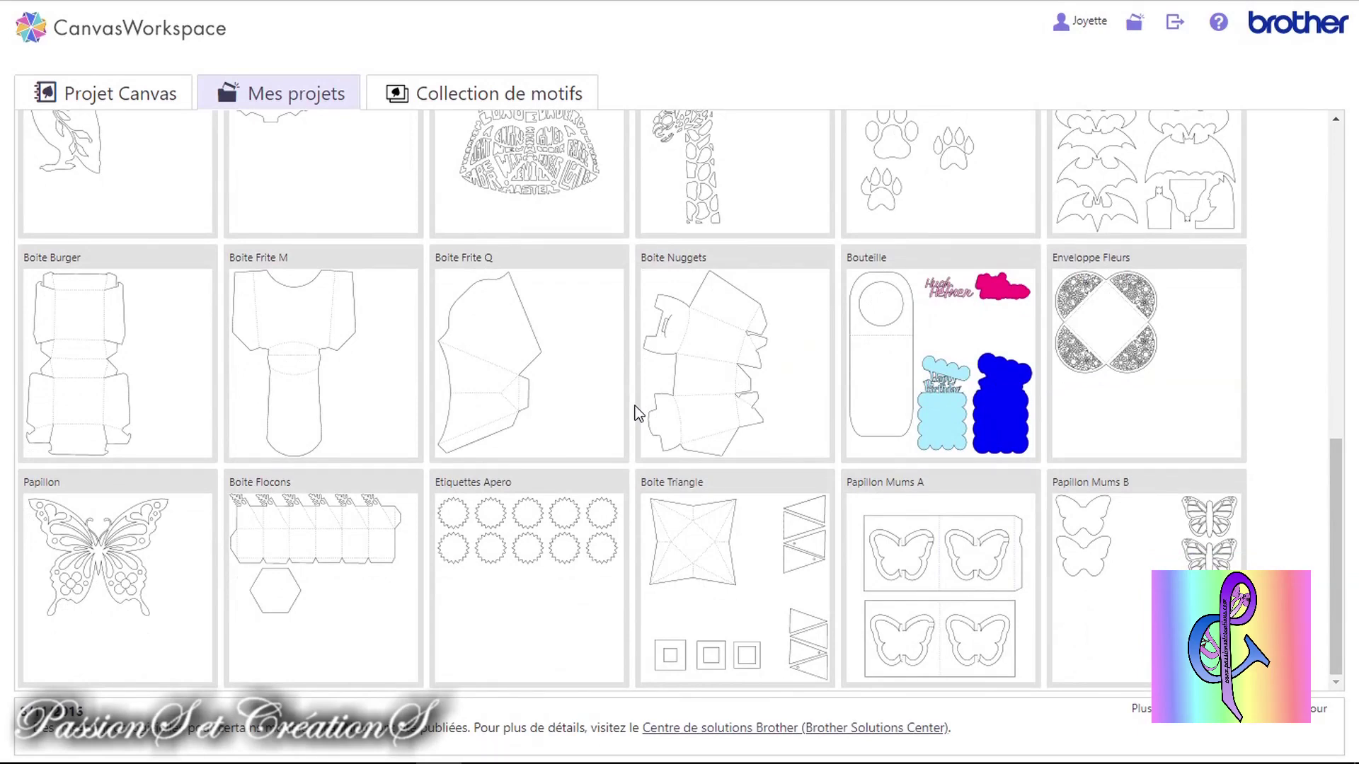
scroll(639, 414, up, 10)
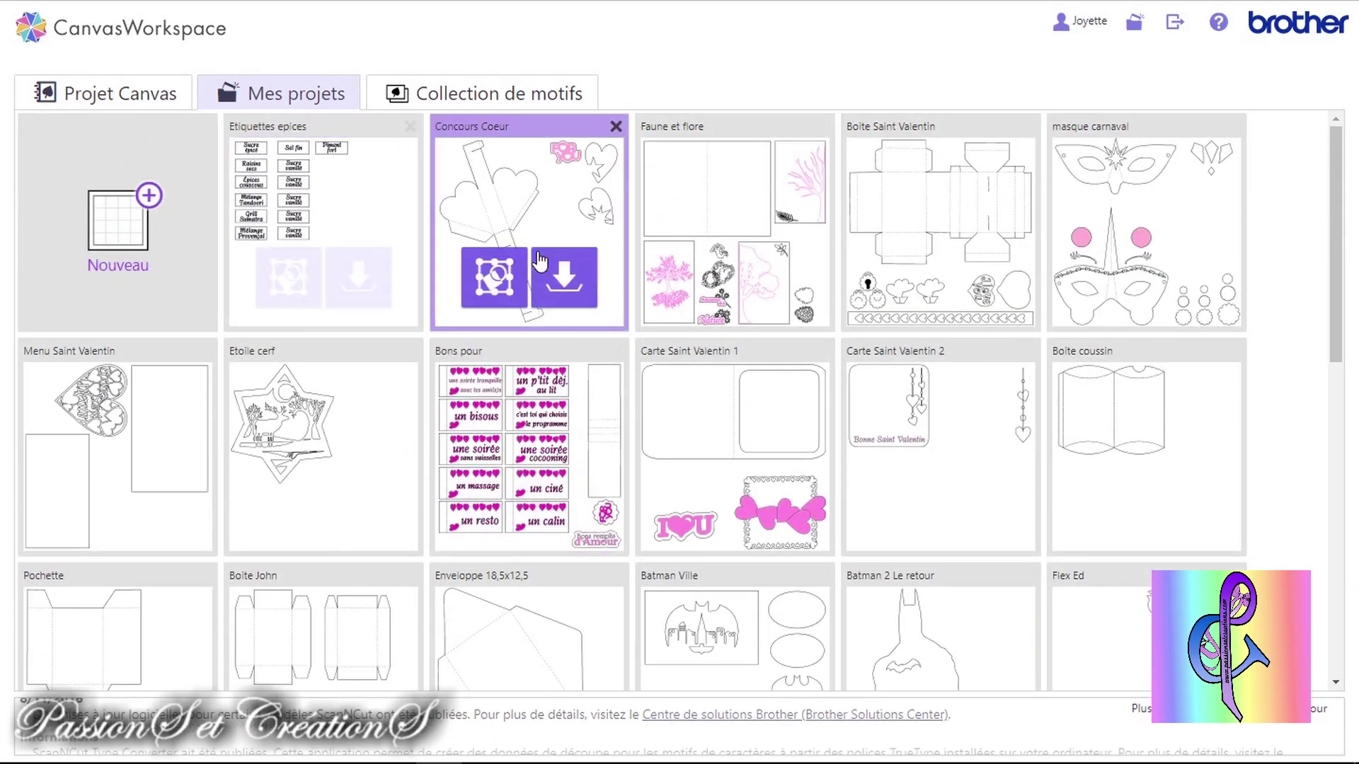
scroll(416, 444, down, 10)
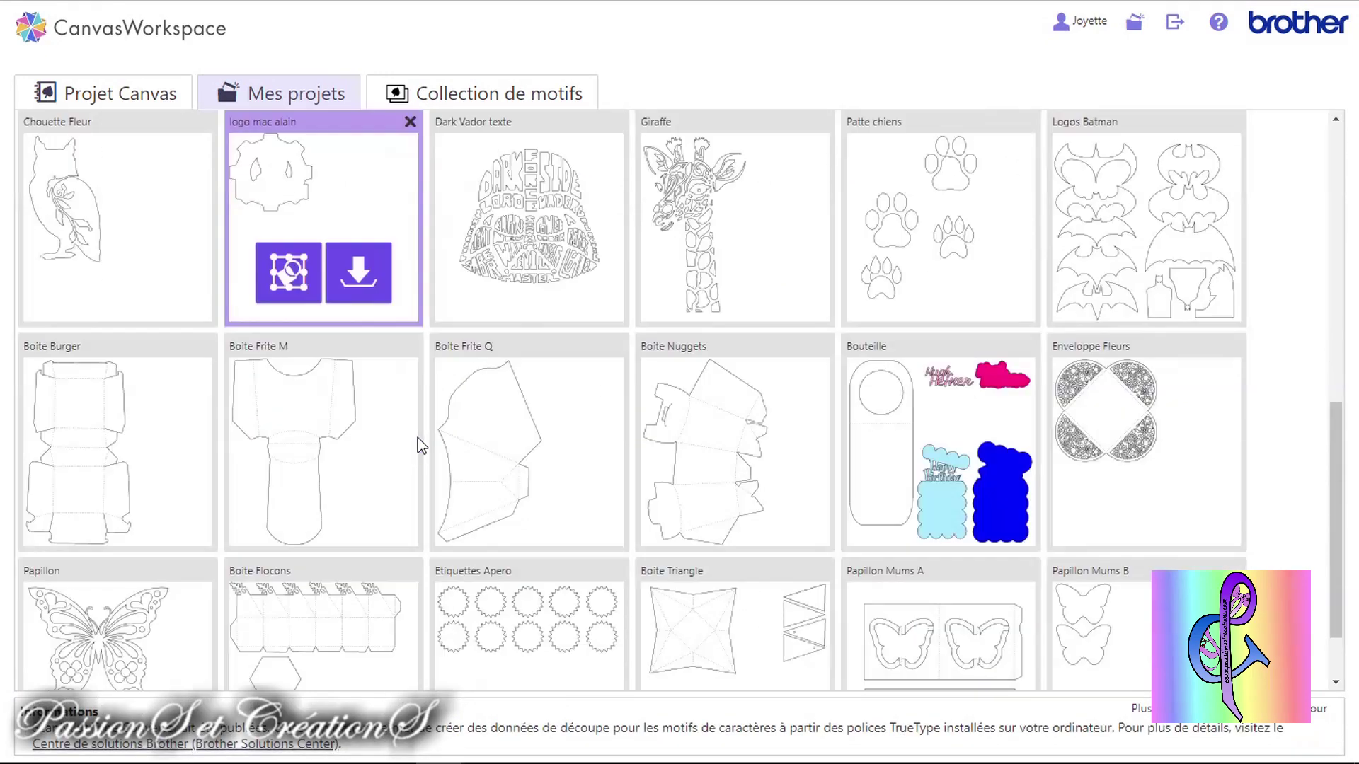
scroll(522, 416, up, 10)
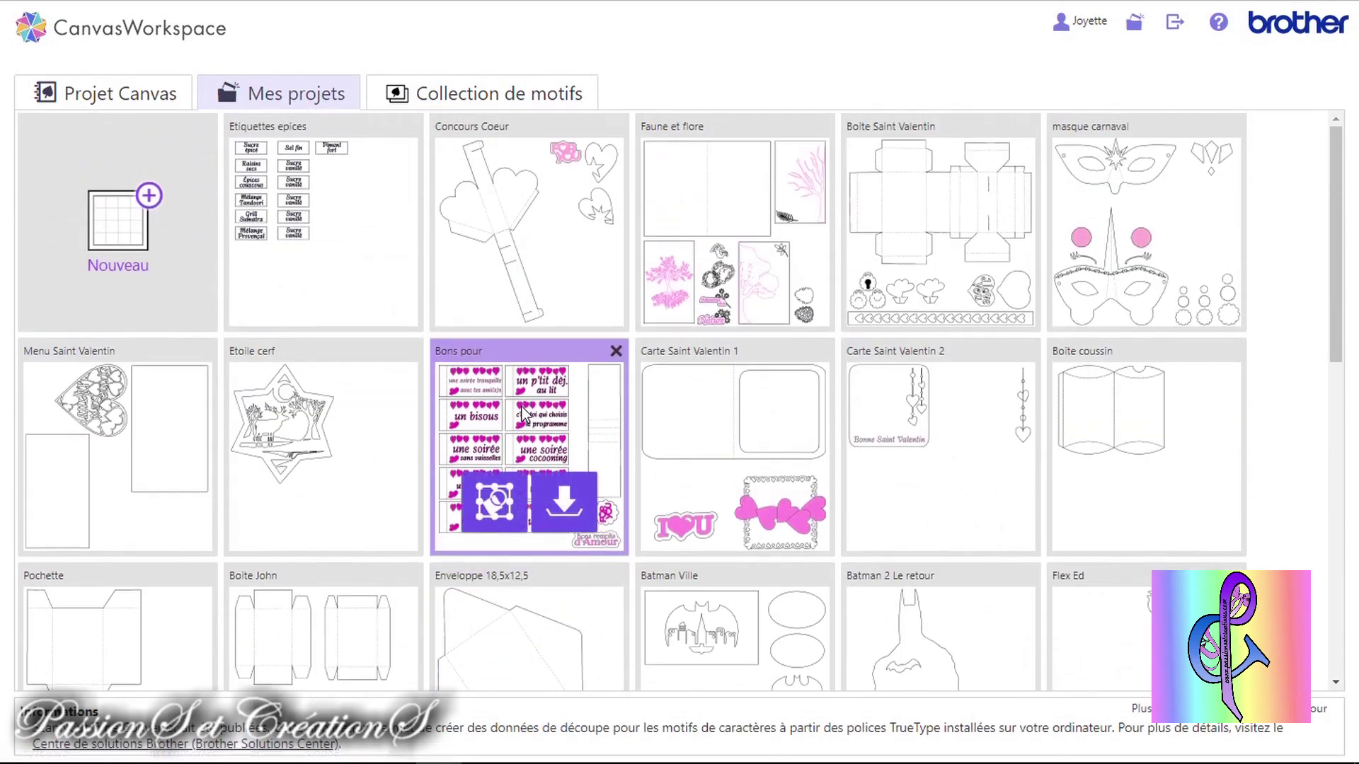
Examine the full 125 motifs (CACVPPAC1) pattern collection and return to the overview of collections
click(425, 92)
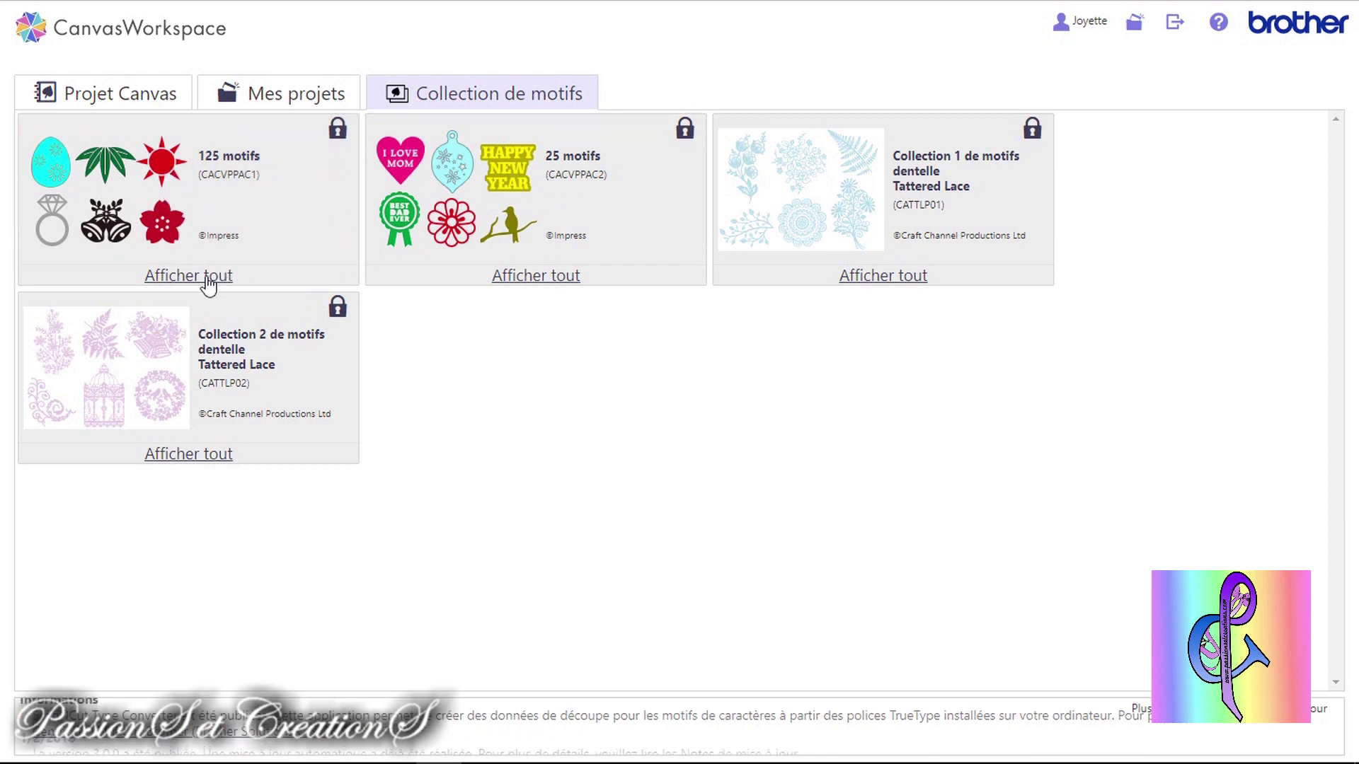
click(186, 277)
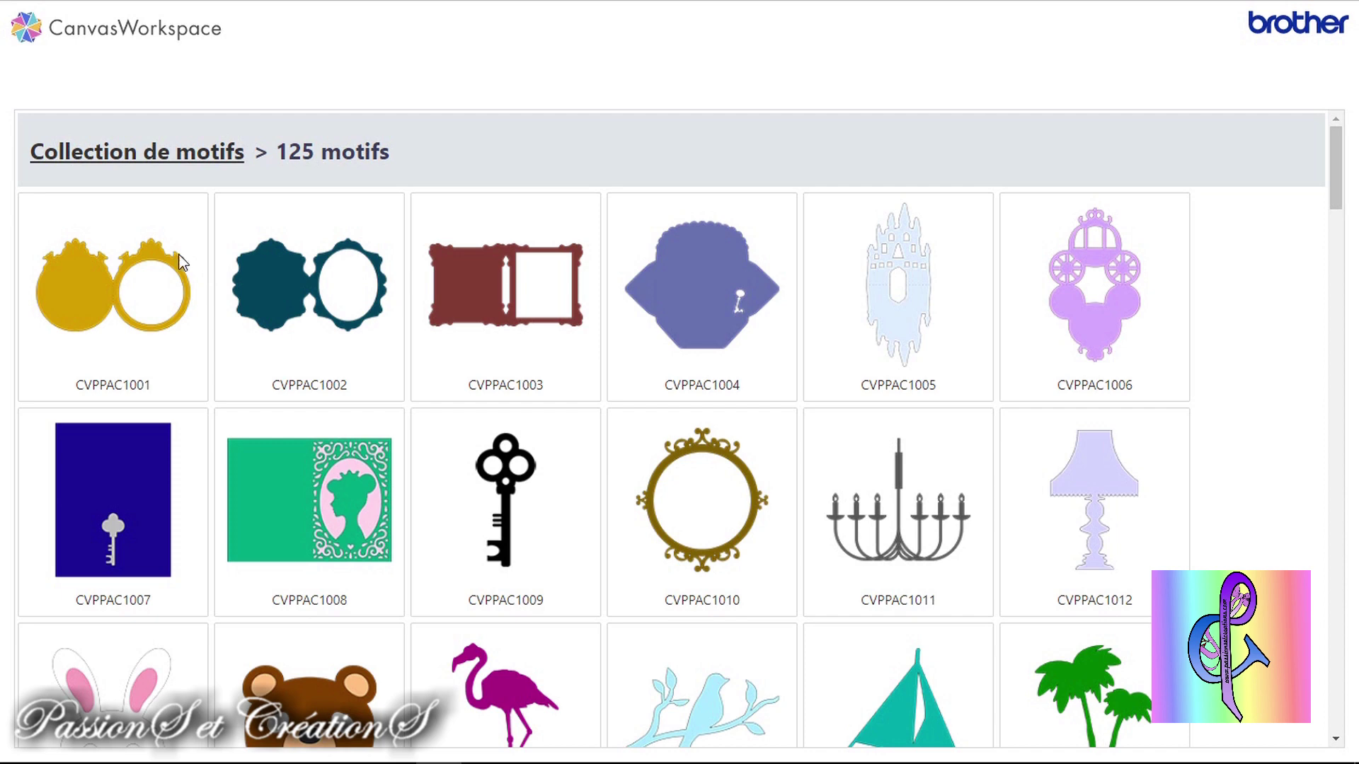
scroll(521, 276, down, 6)
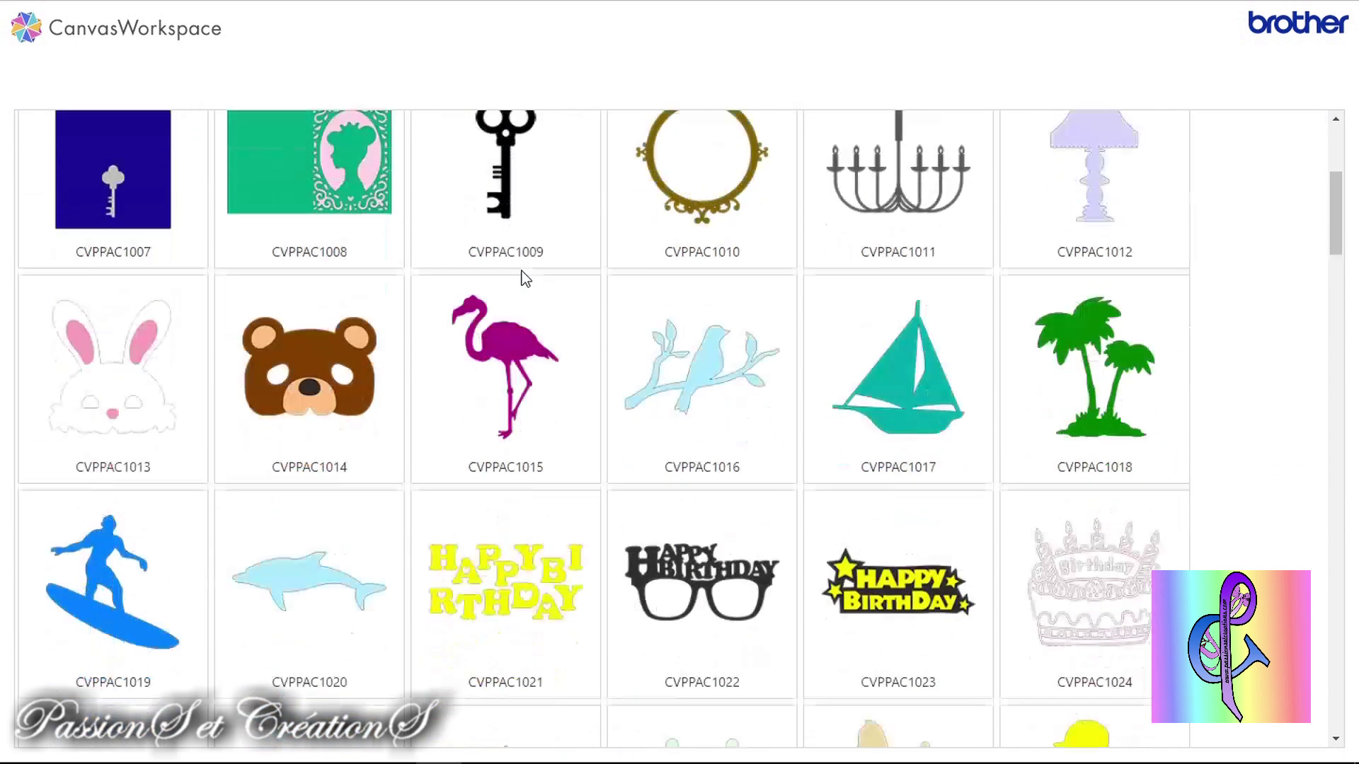
scroll(521, 276, down, 5)
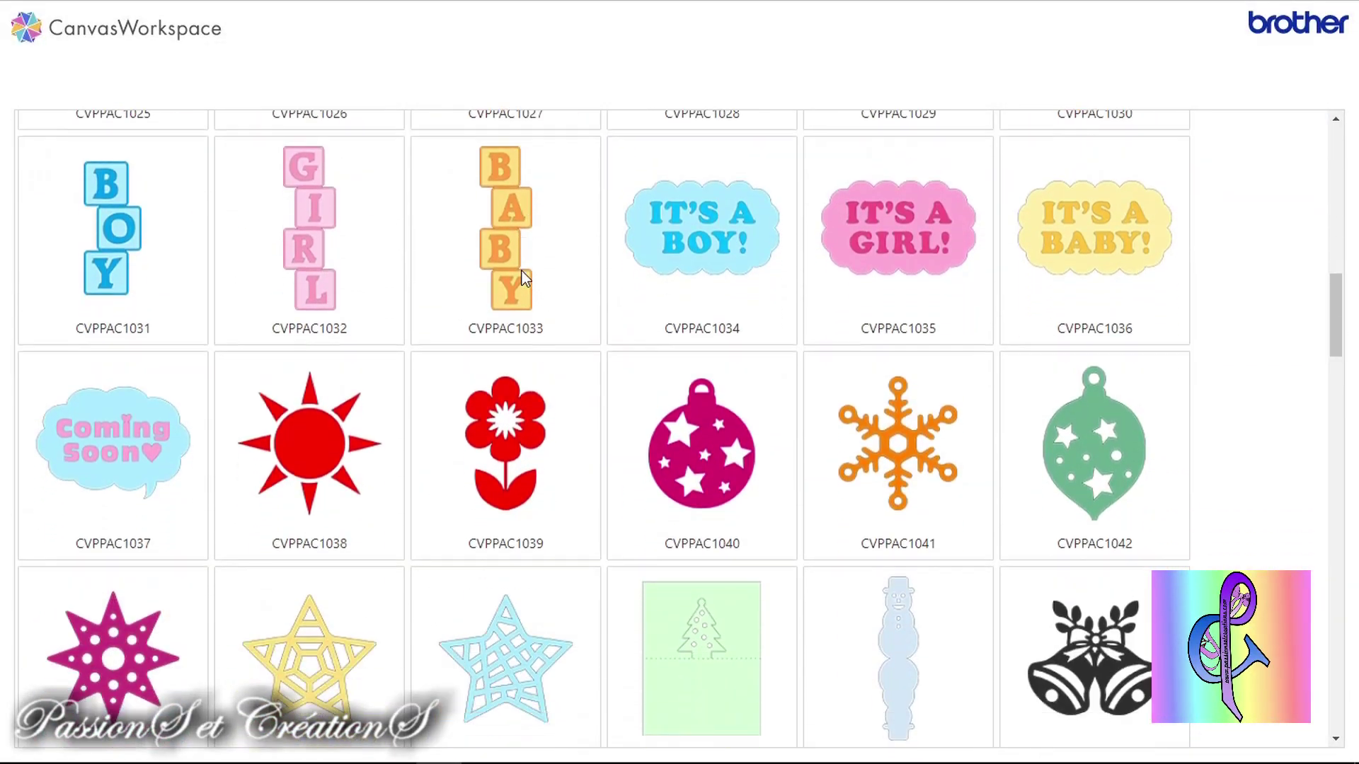
scroll(525, 277, down, 7)
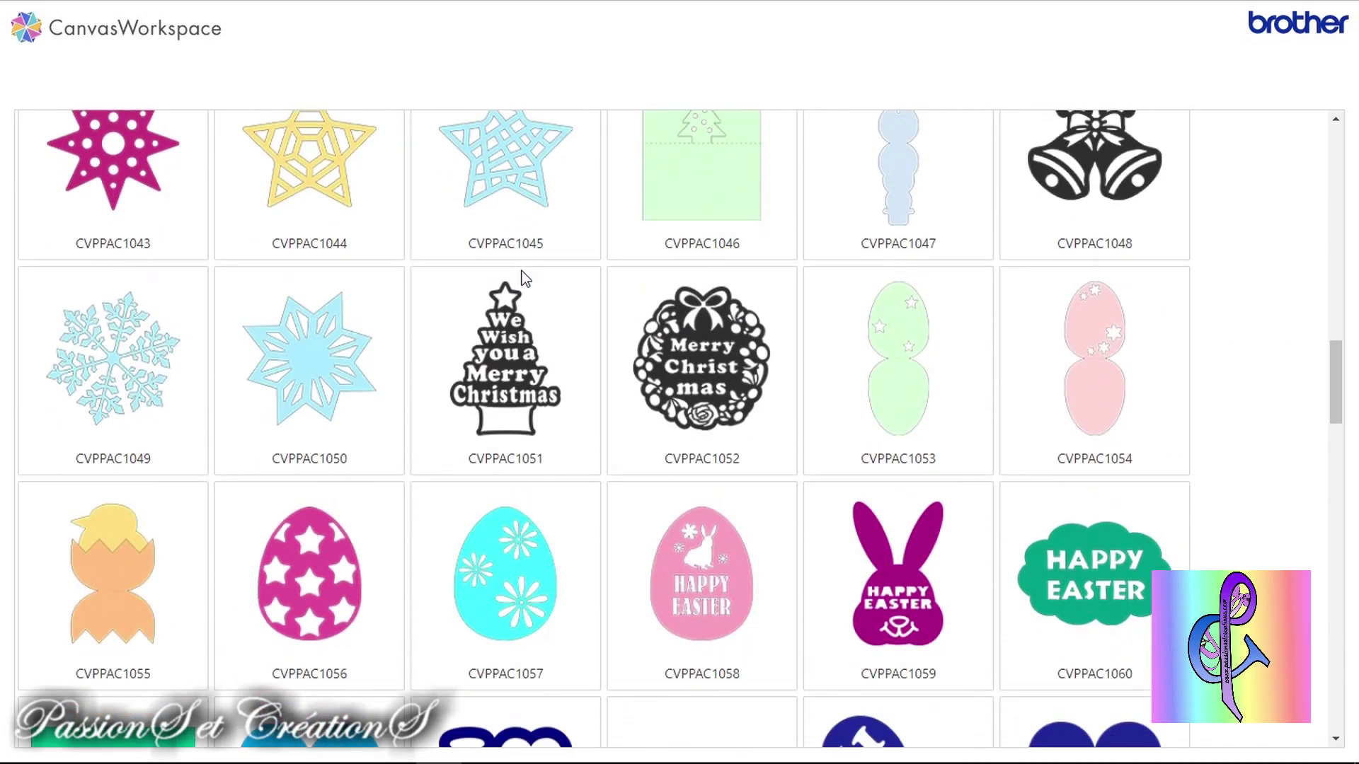
scroll(525, 277, down, 1)
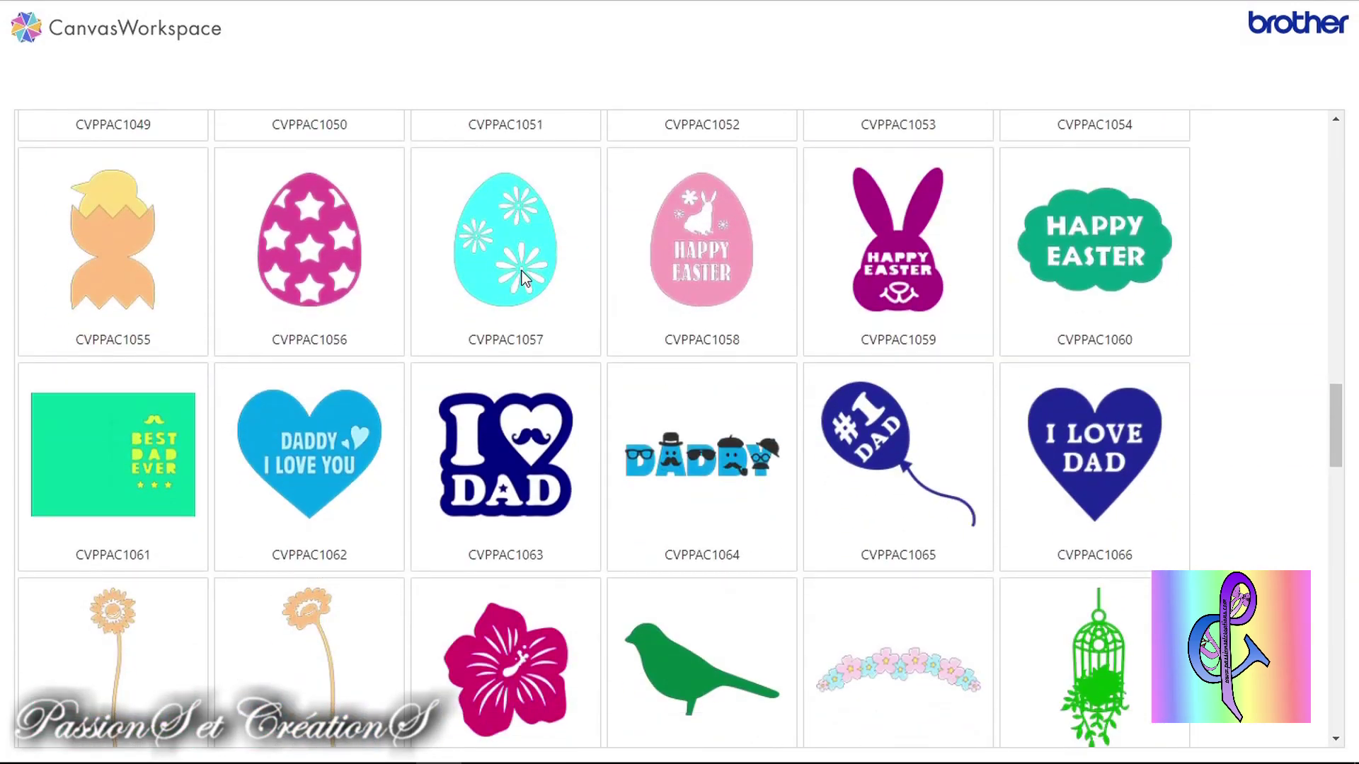
scroll(525, 278, down, 9)
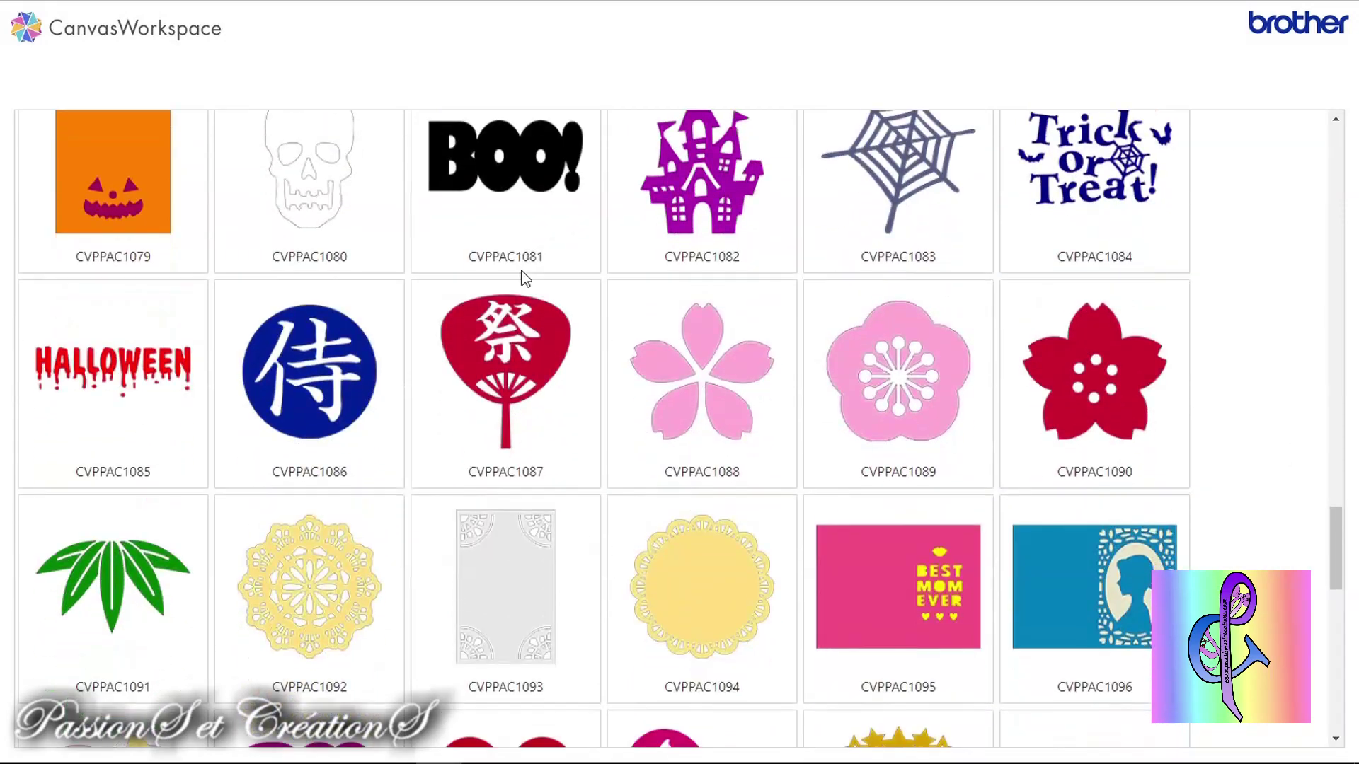
scroll(525, 277, down, 10)
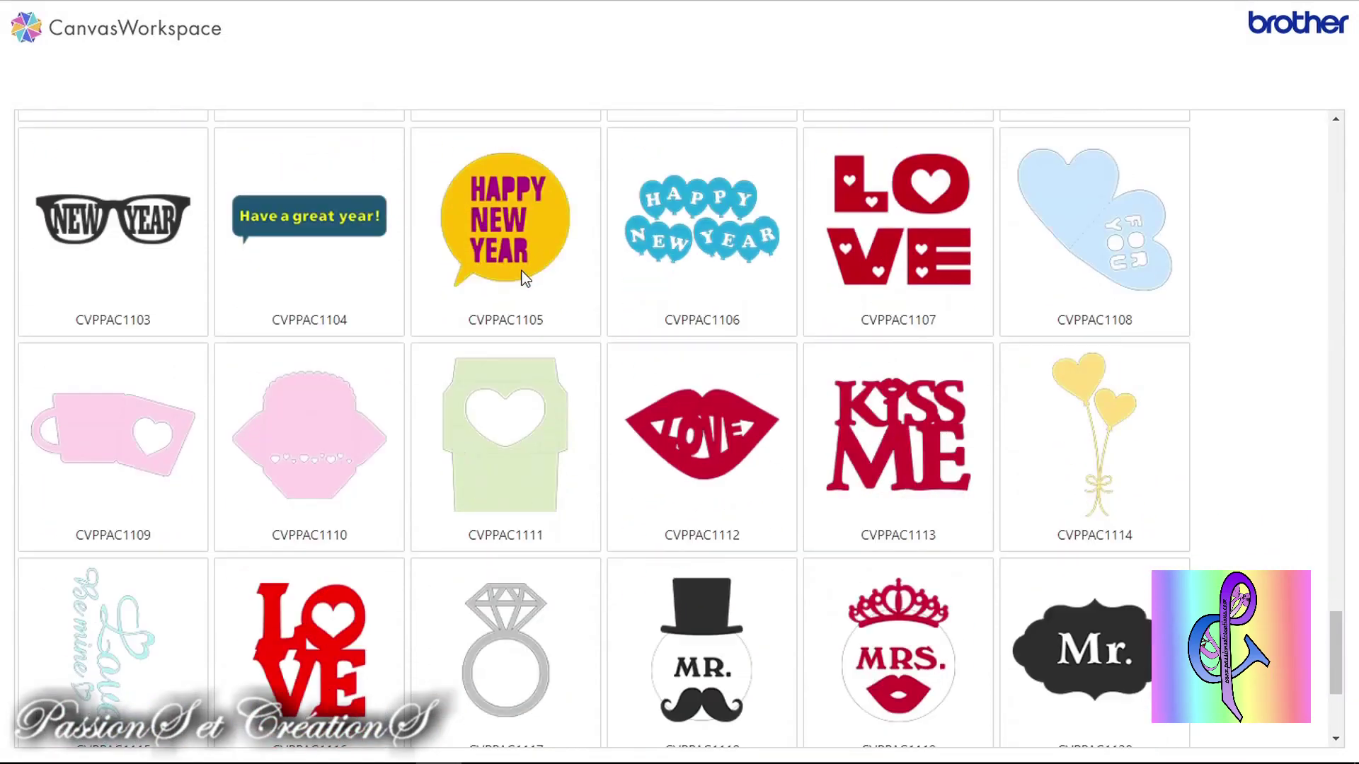
scroll(525, 278, up, 20)
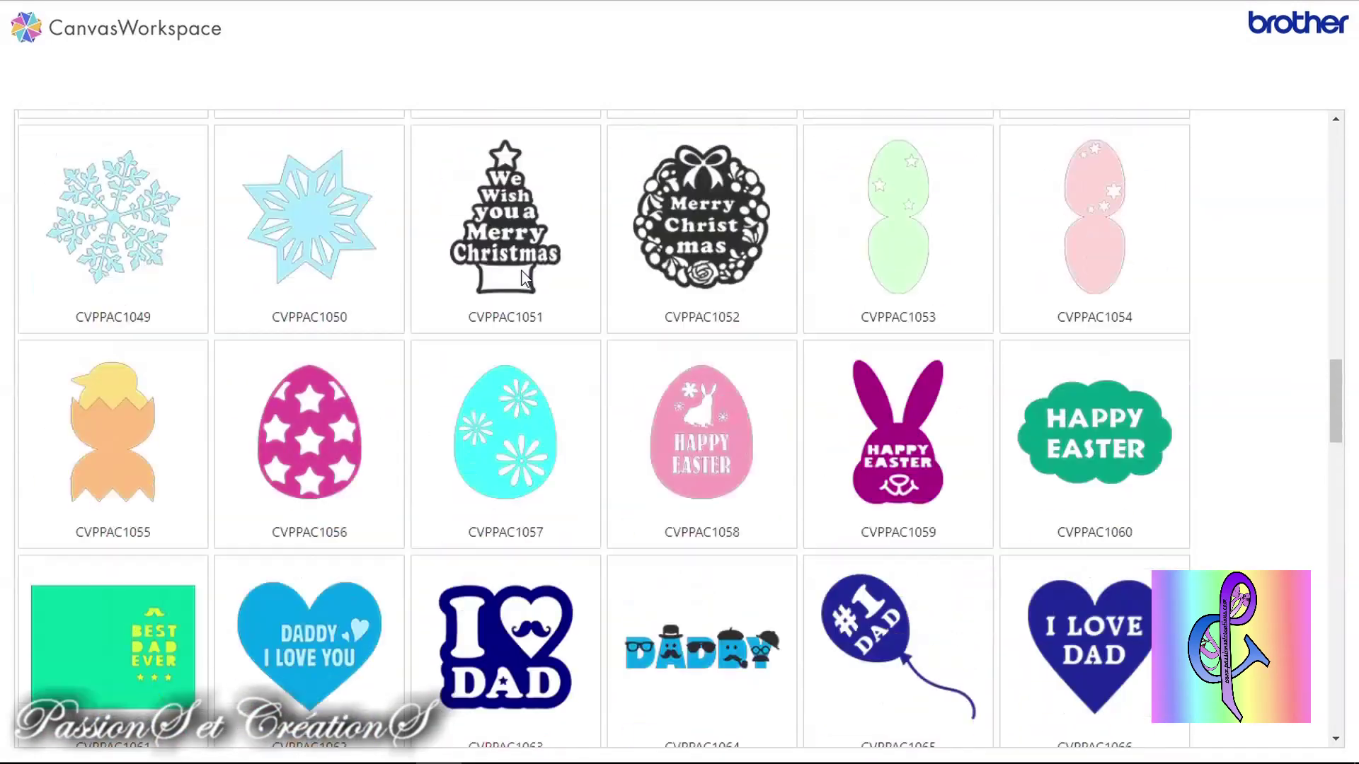
scroll(525, 277, up, 17)
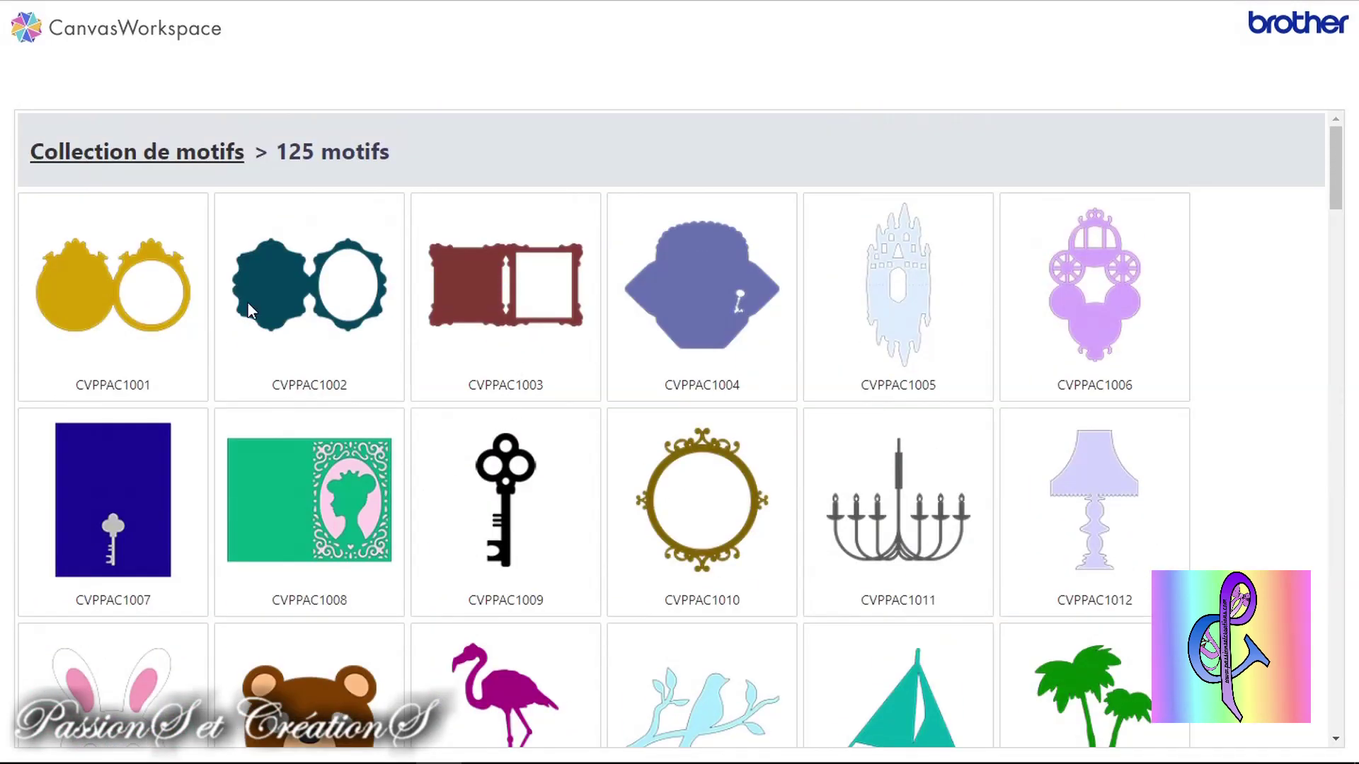
scroll(925, 403, down, 16)
scroll(797, 382, down, 20)
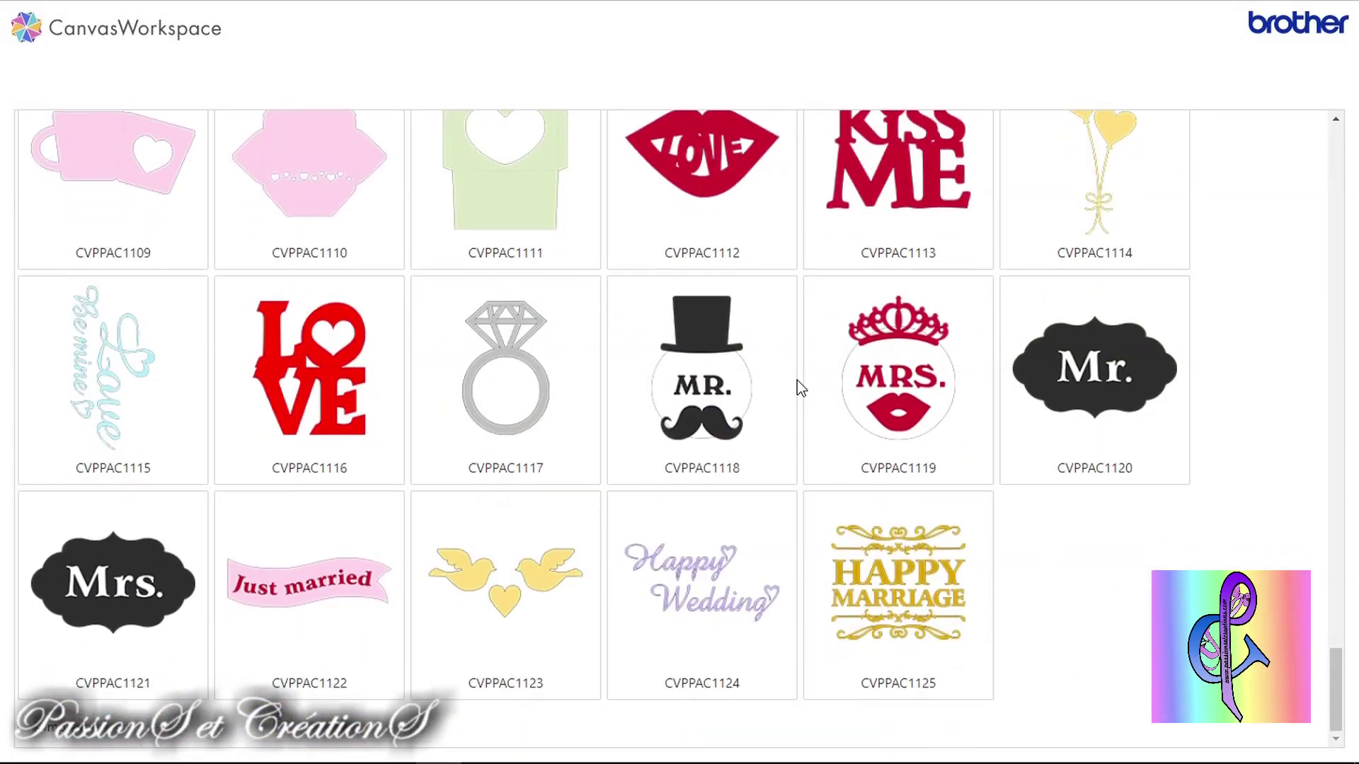
scroll(797, 380, up, 16)
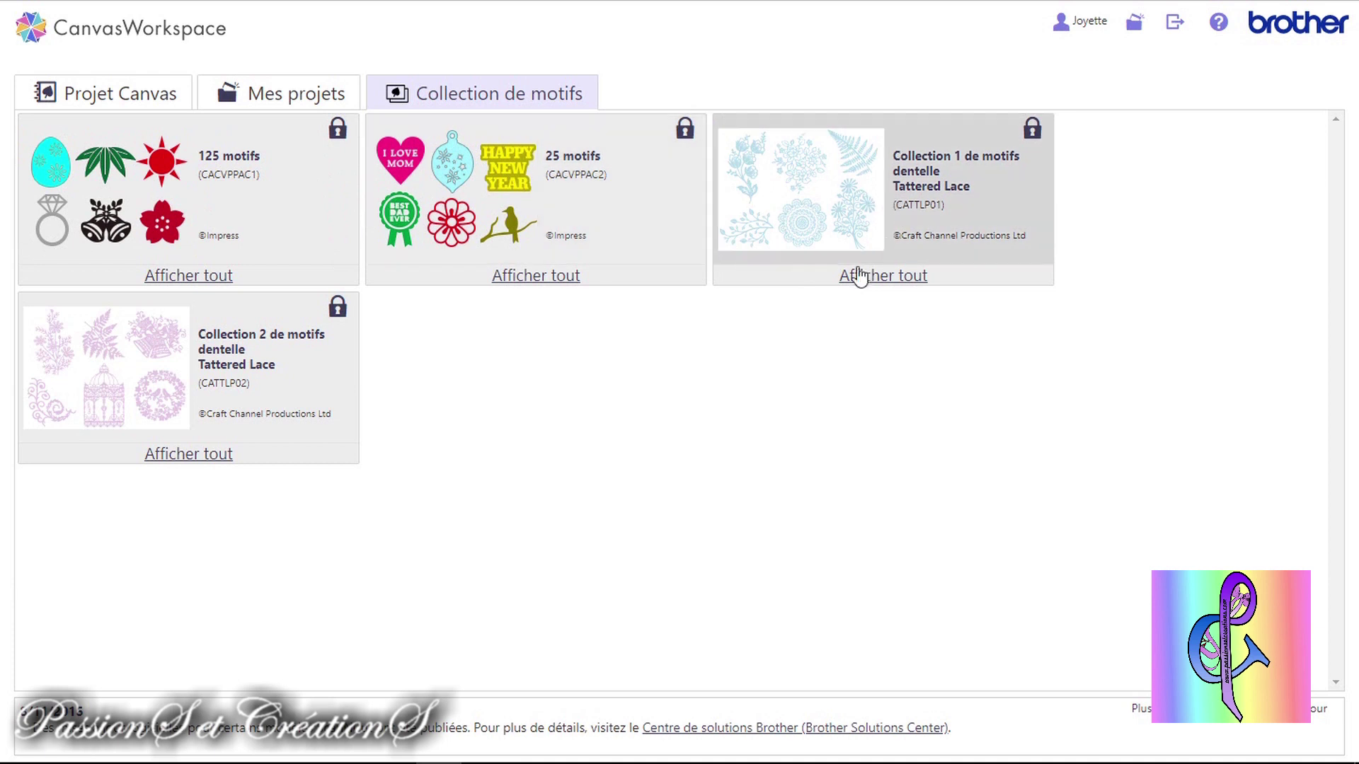
click(504, 349)
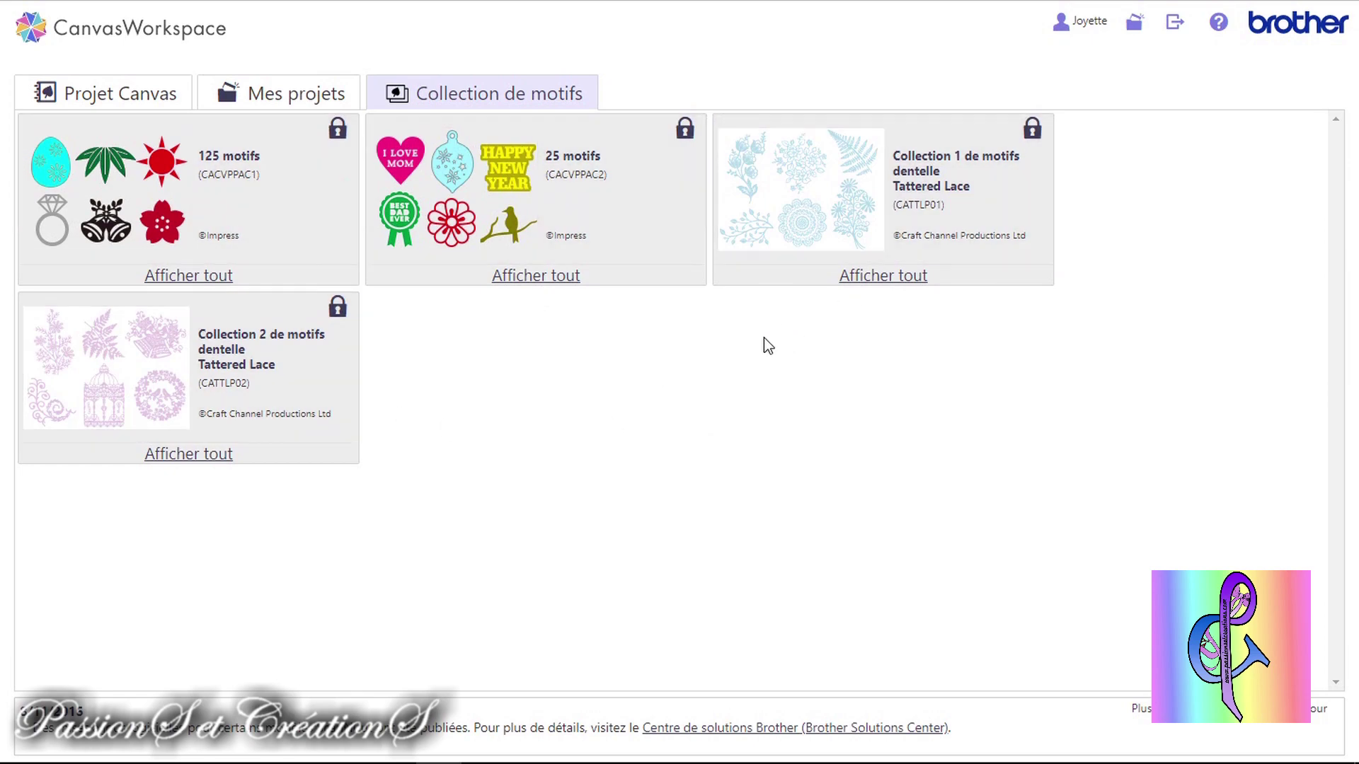
Return to the Canvas projects and create a new blank project
click(106, 93)
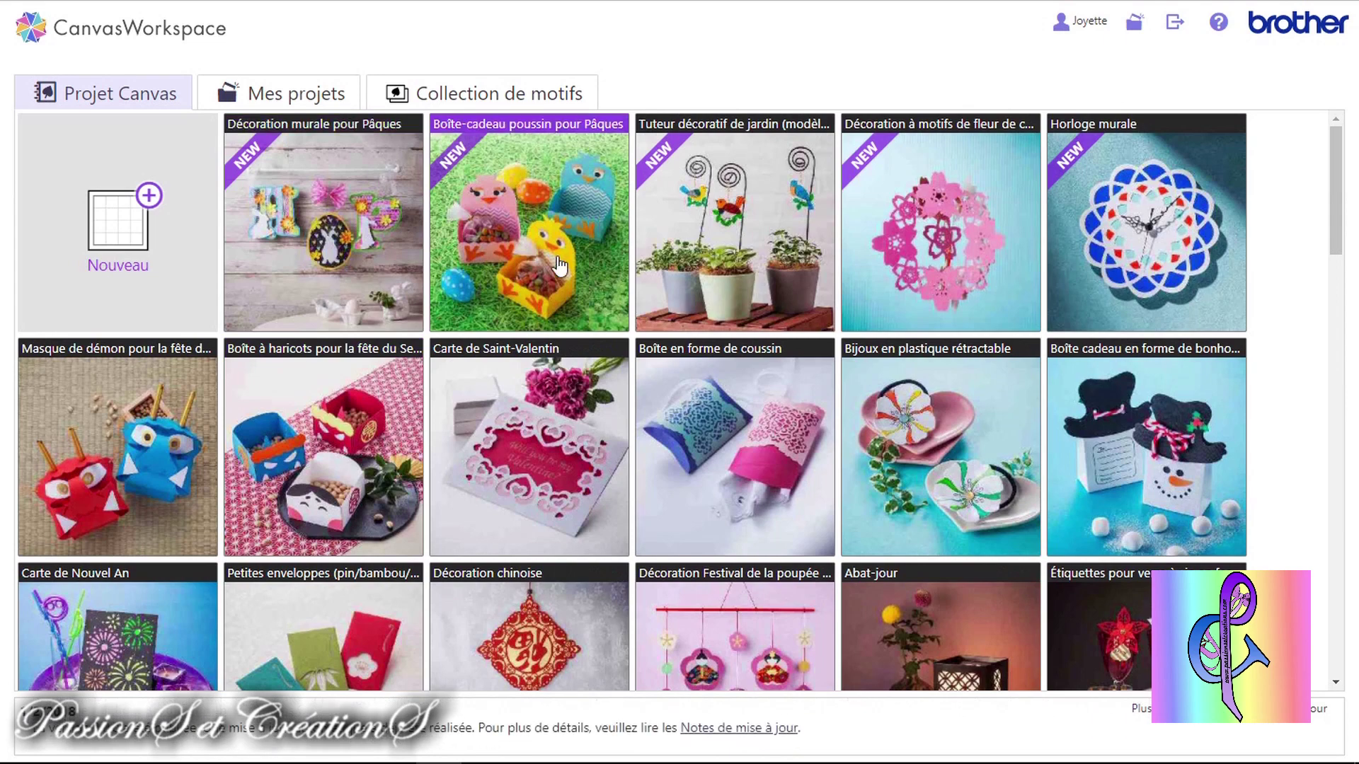
click(142, 232)
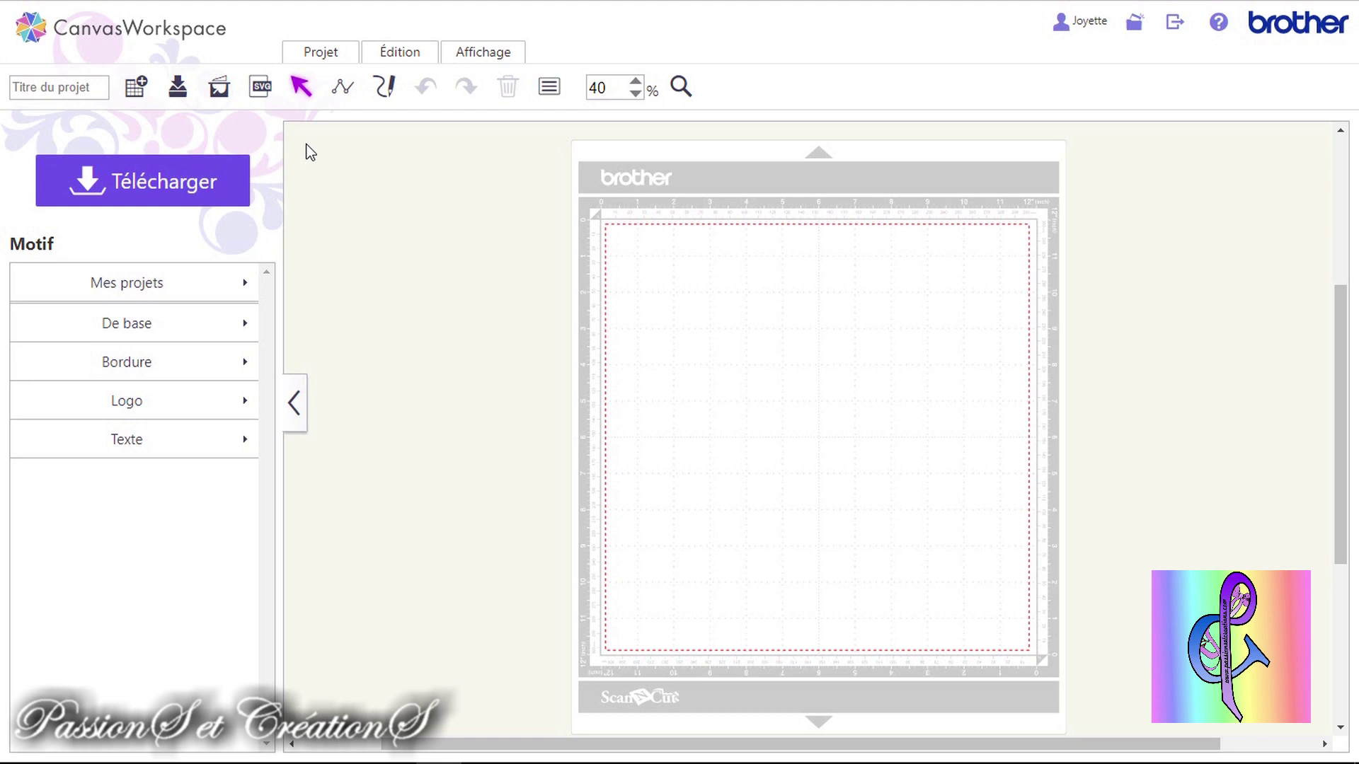
Enter a sample title for the project and clear the title field again
click(85, 88)
text(gjghjghj)
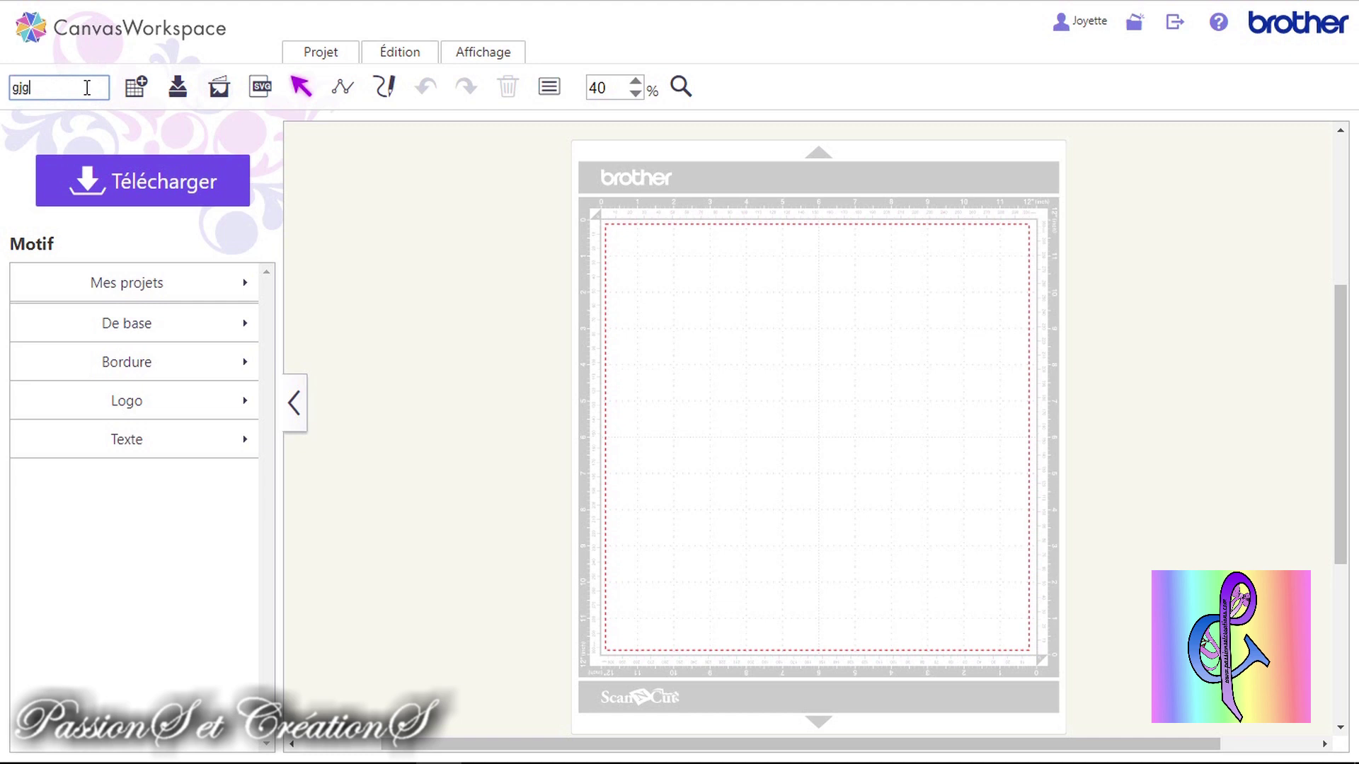
key(BackSpace)
key(BackSpace)
key(BackSpace)
key(BackSpace)
key(BackSpace)
key(BackSpace)
key(BackSpace)
key(BackSpace)
click(419, 221)
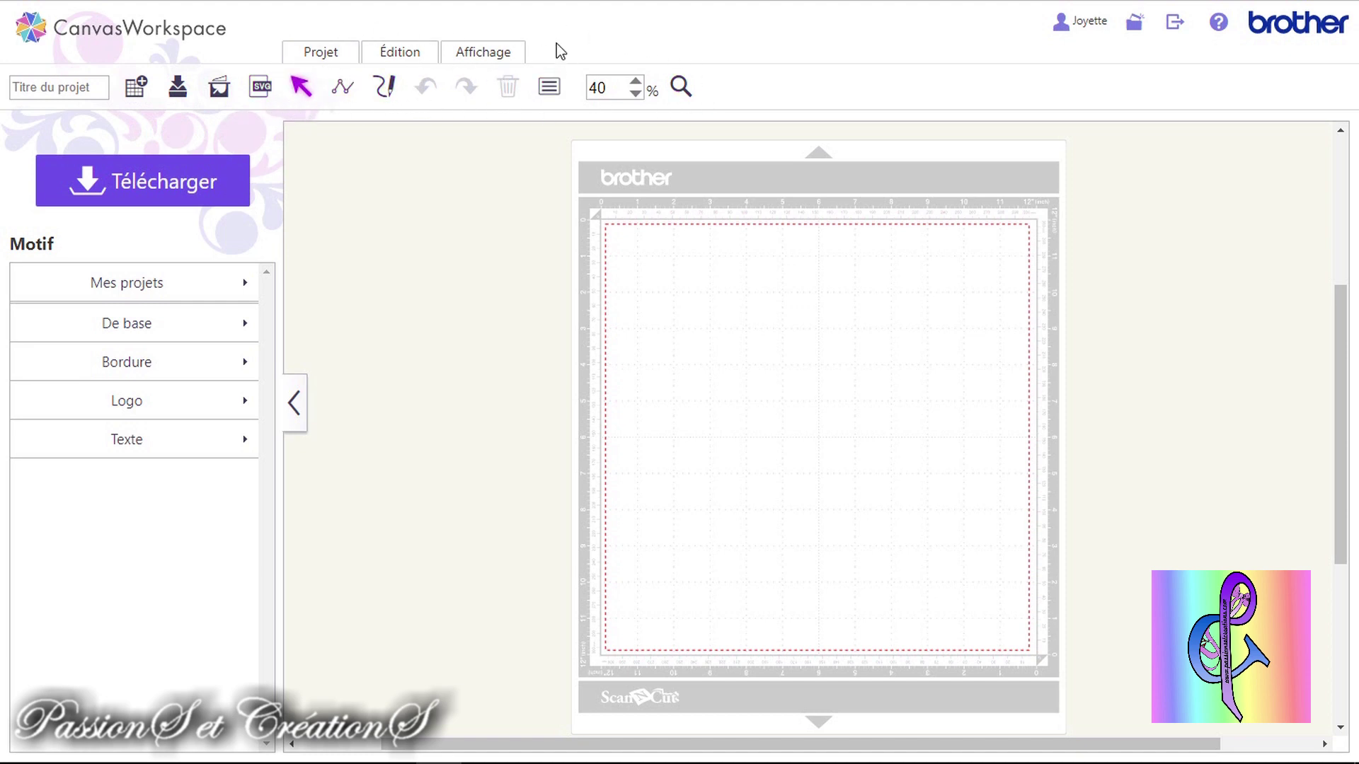
Try several preset zoom levels and set the canvas zoom to 50%
click(493, 66)
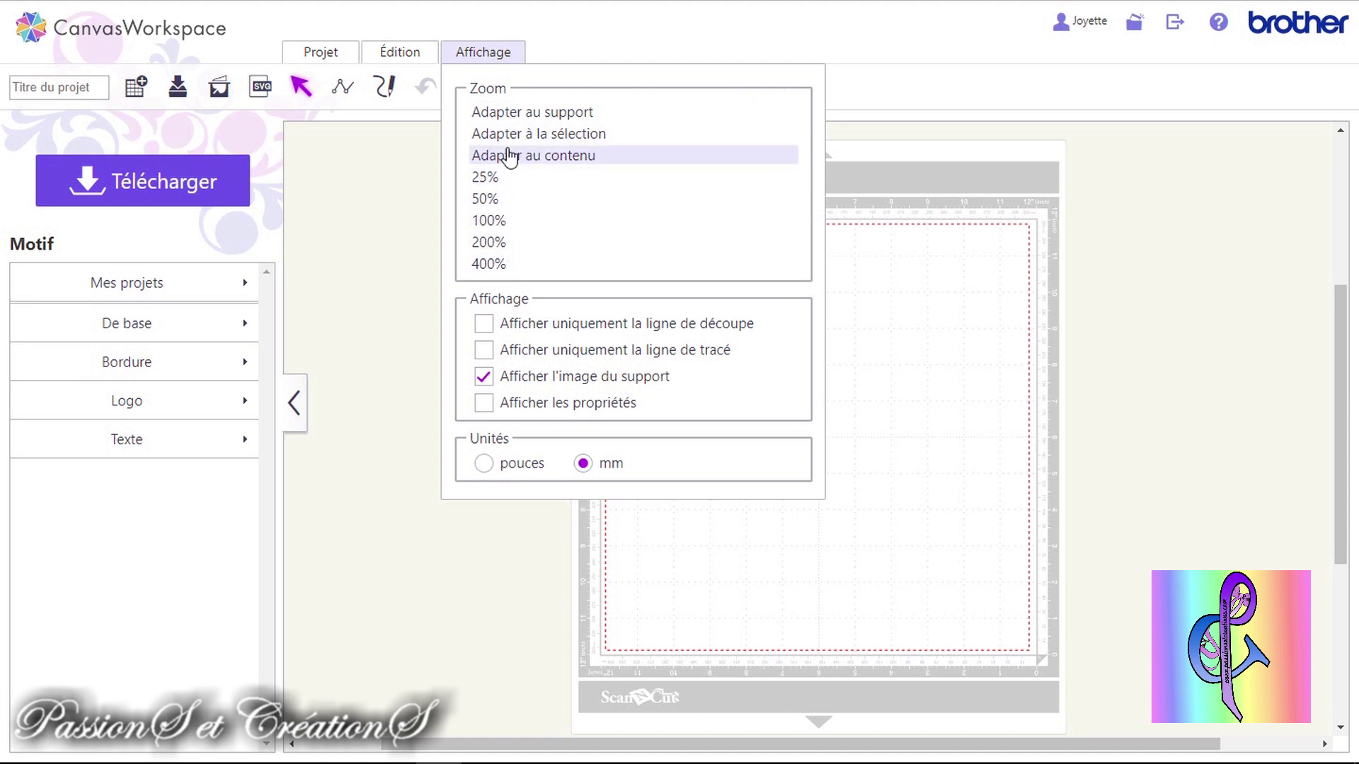
click(522, 200)
click(499, 57)
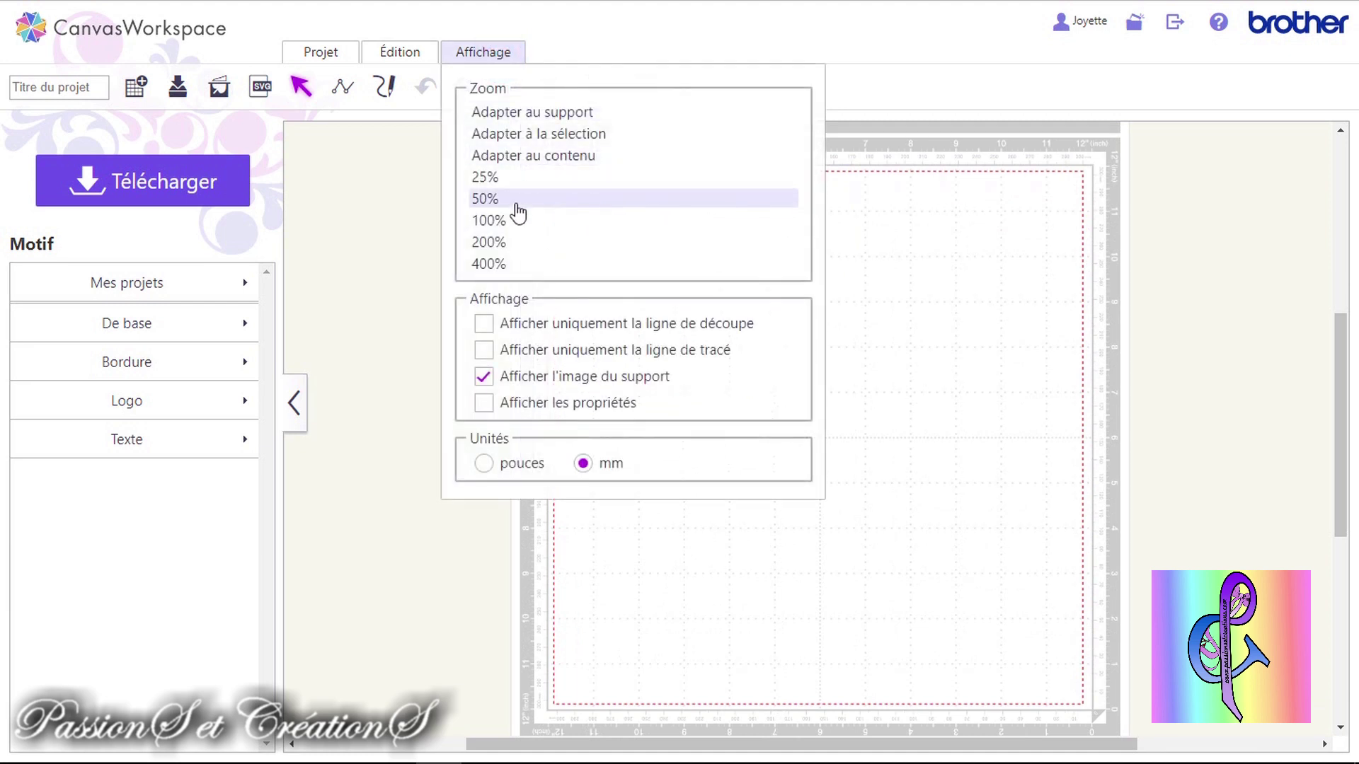
click(521, 262)
click(494, 53)
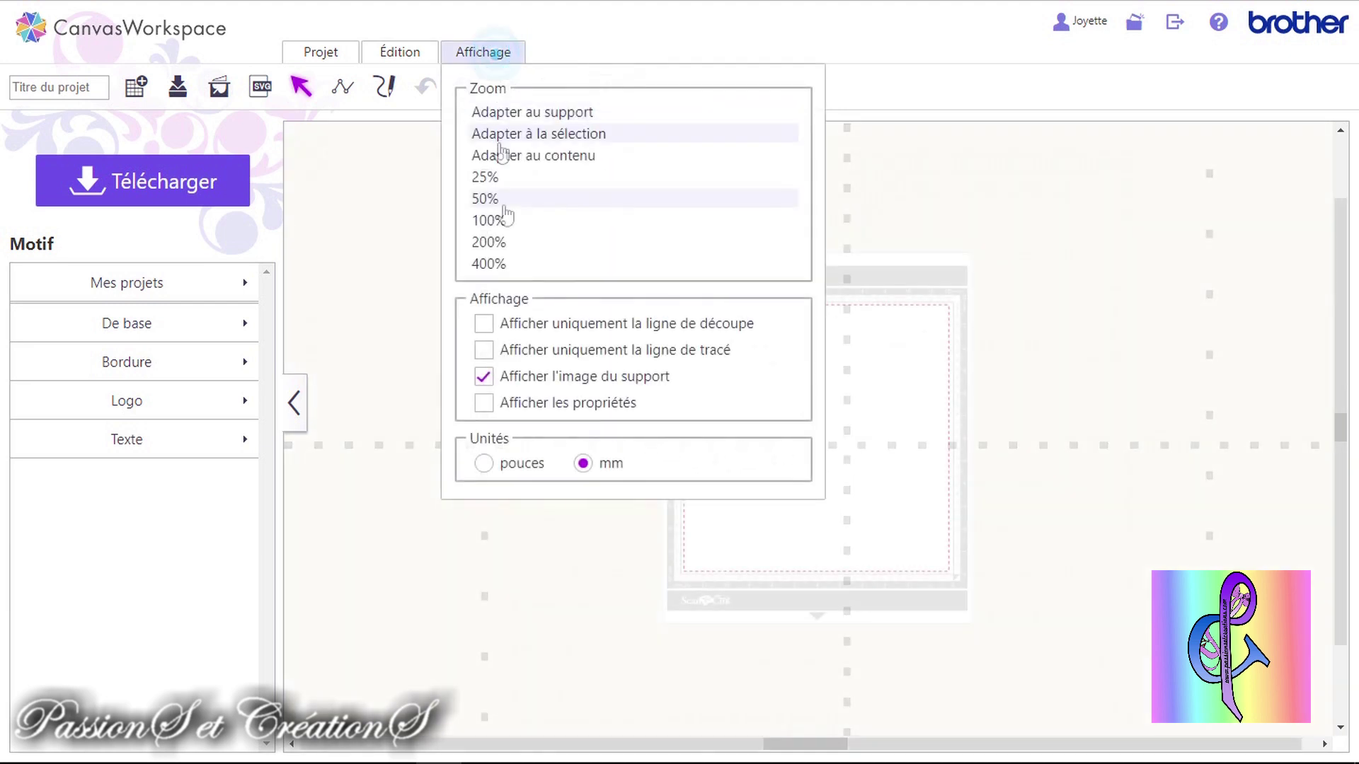
click(507, 202)
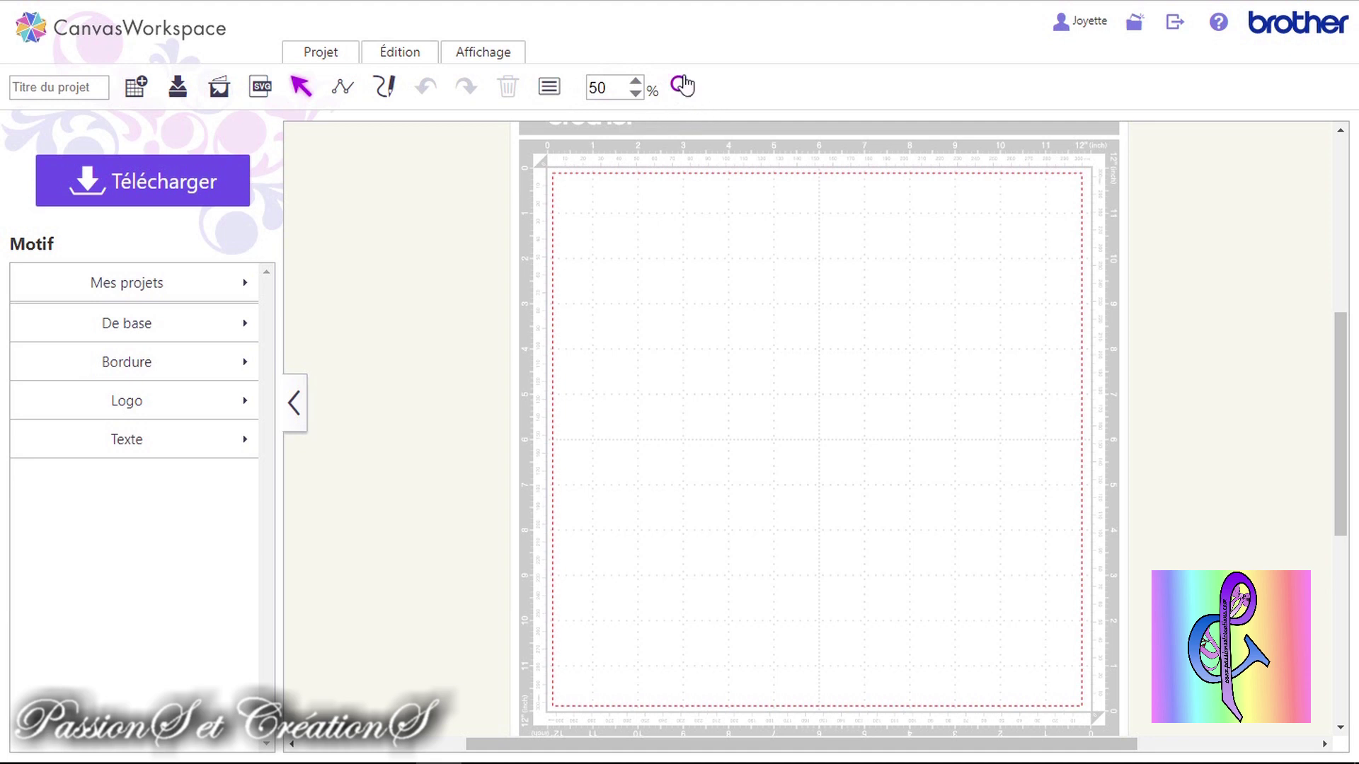
Step the canvas zoom up and down between 25% and 100%
click(636, 81)
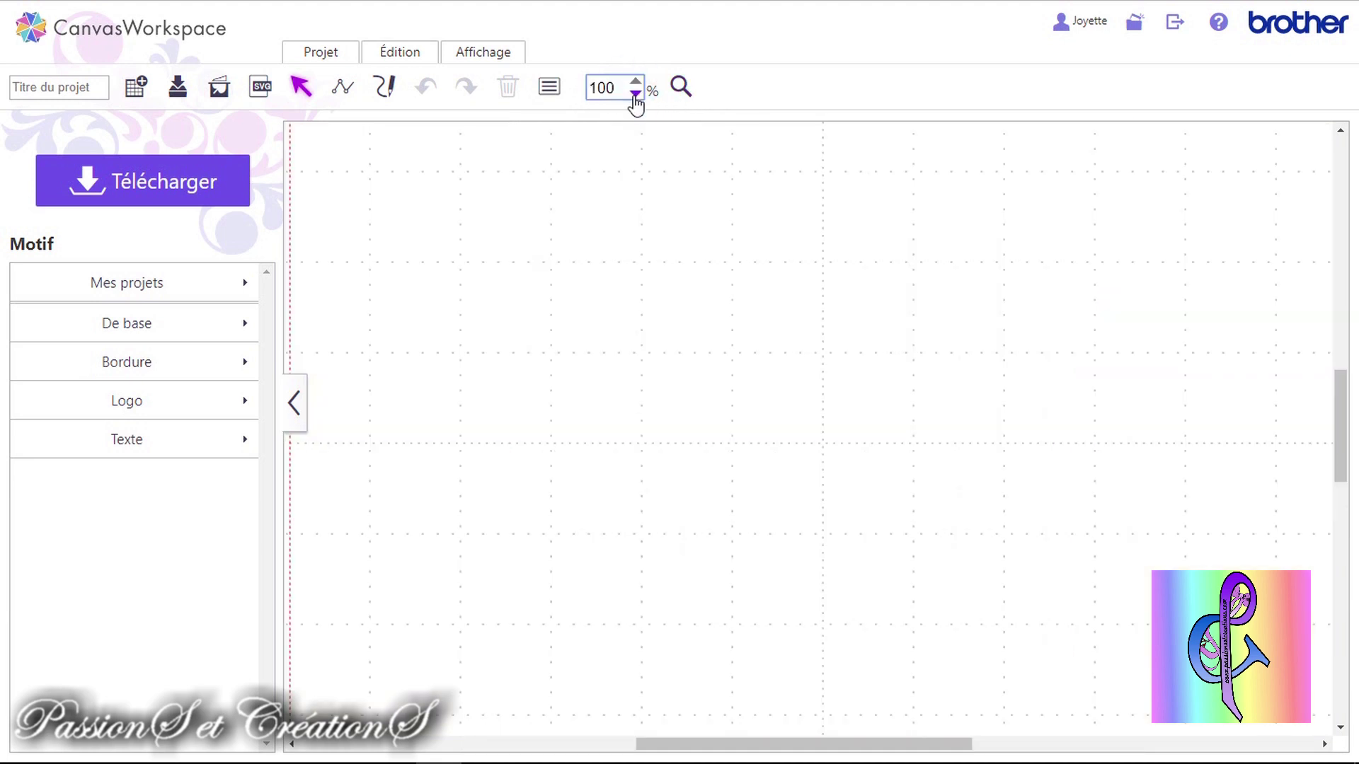
click(636, 93)
click(636, 92)
click(635, 81)
click(636, 82)
click(635, 93)
click(636, 93)
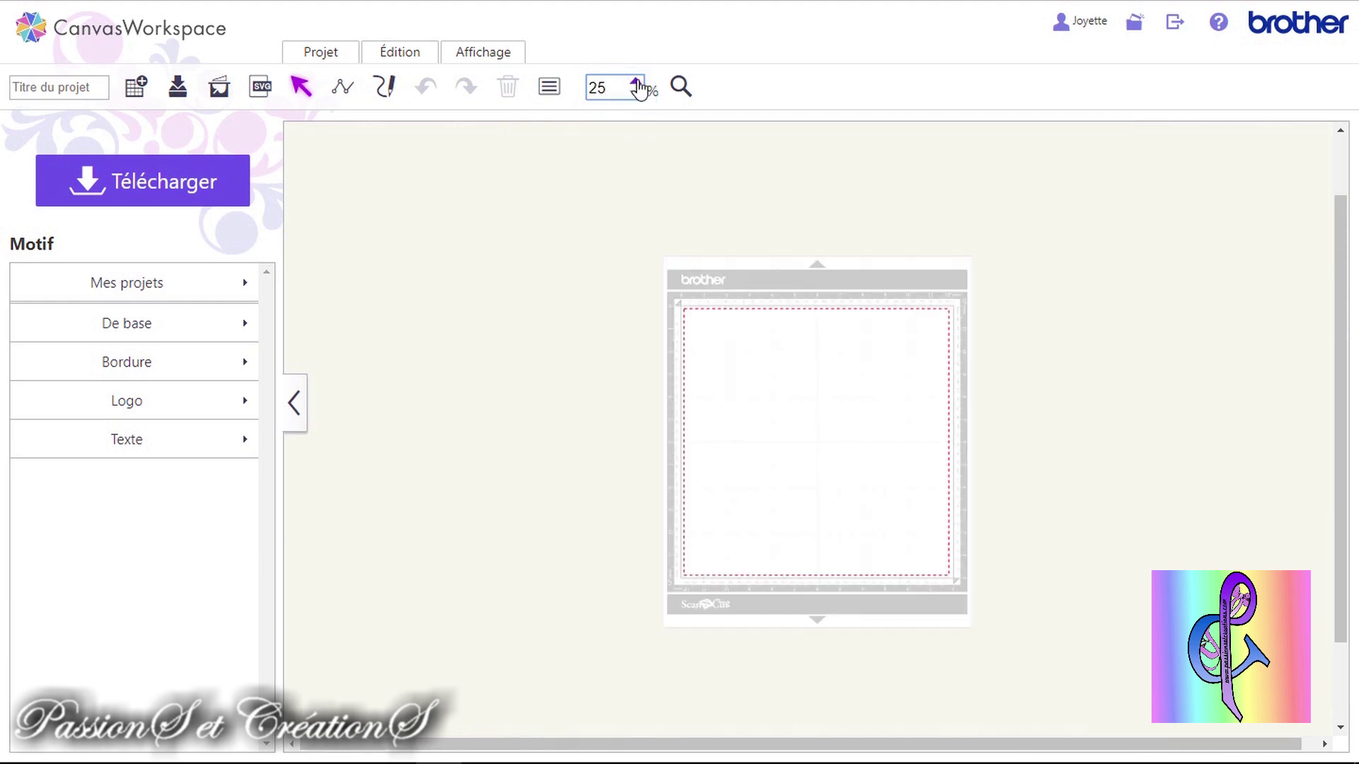
click(636, 82)
click(636, 81)
click(636, 82)
click(635, 93)
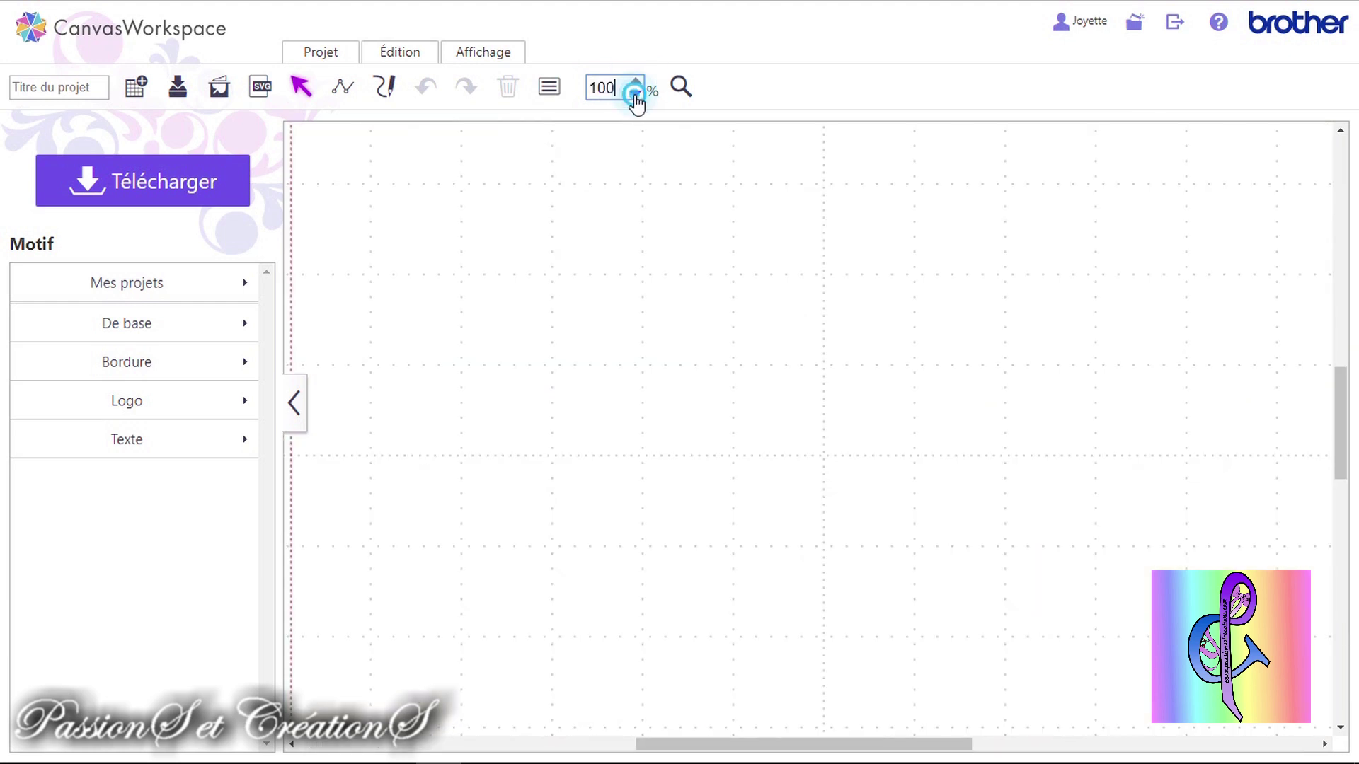
click(635, 93)
Enlarge areas of the mat with the magnifier and bring the canvas zoom back to 50%
click(681, 86)
click(736, 238)
click(806, 234)
click(524, 274)
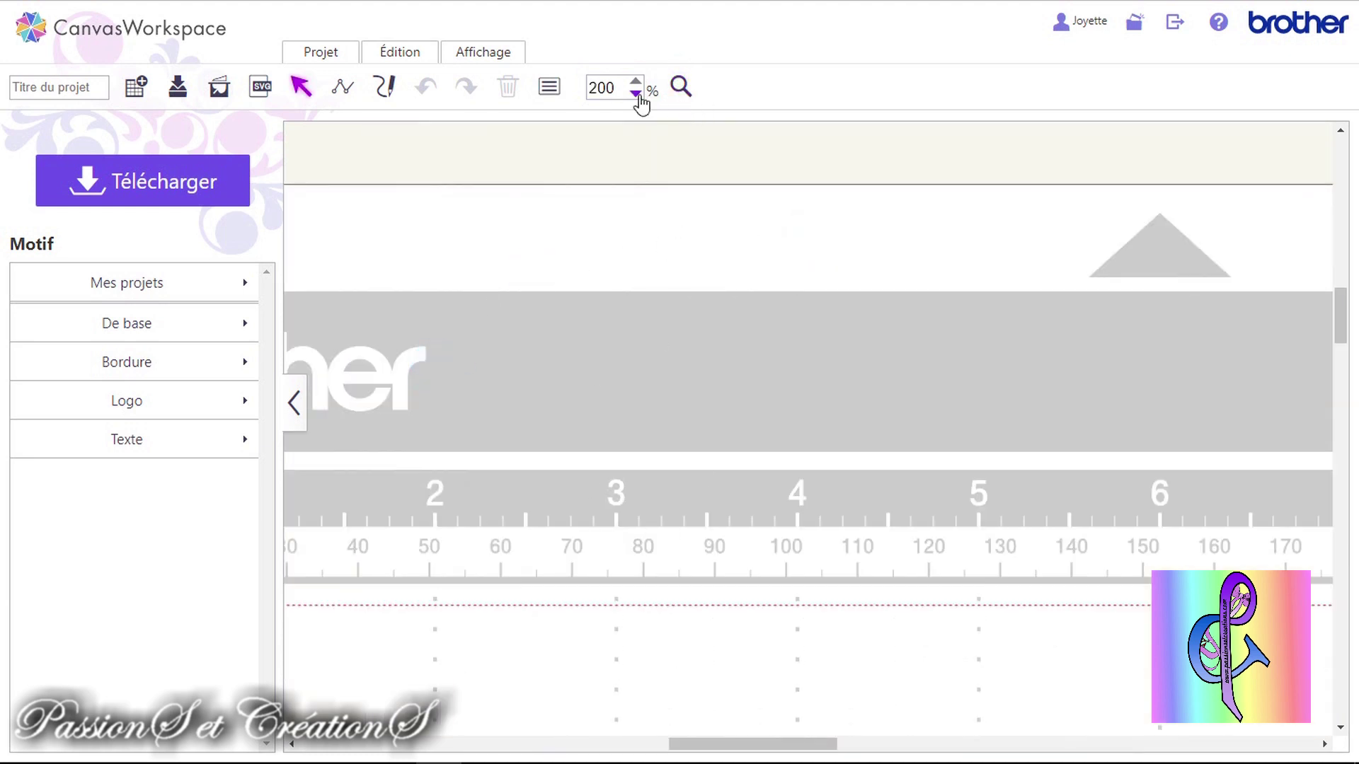
click(636, 93)
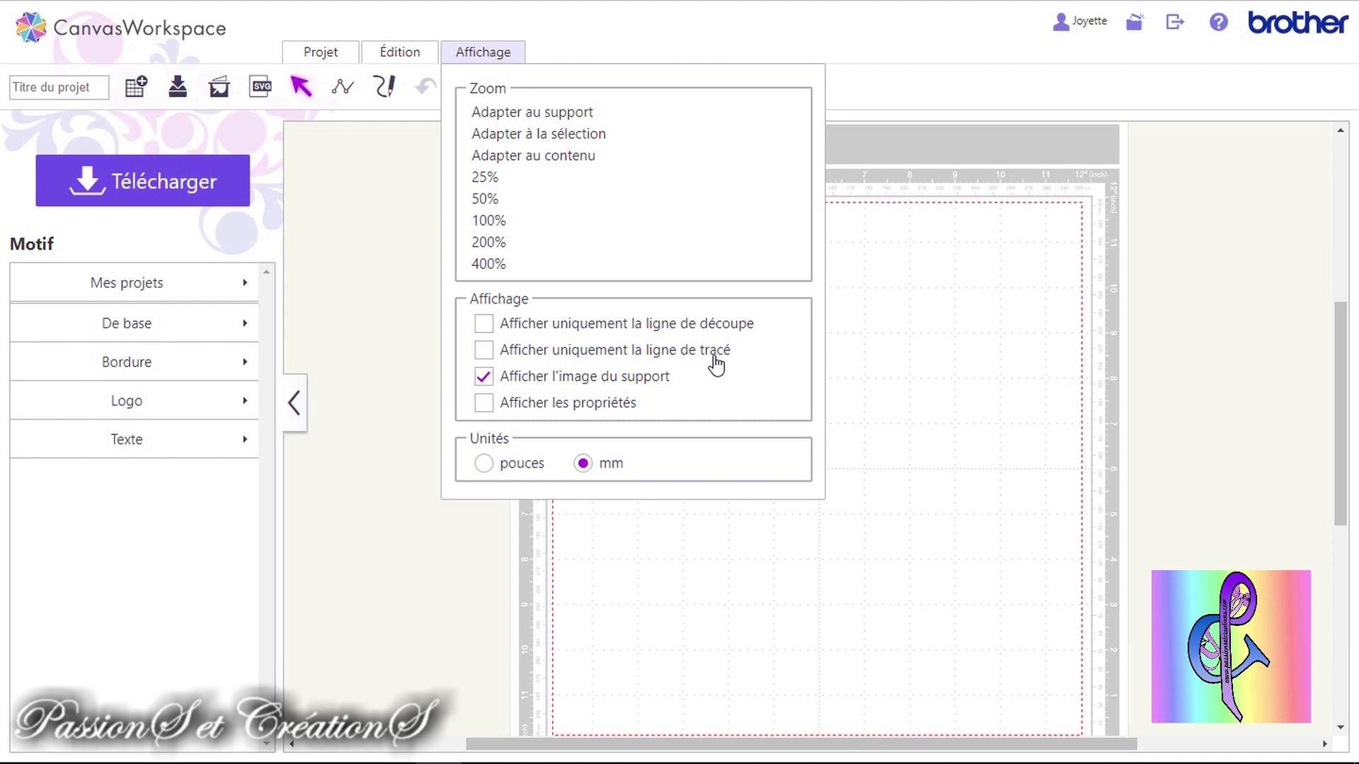
Hide the support image of the mat, show it again, and look over the whole mat
click(653, 383)
scroll(504, 225, down, 1)
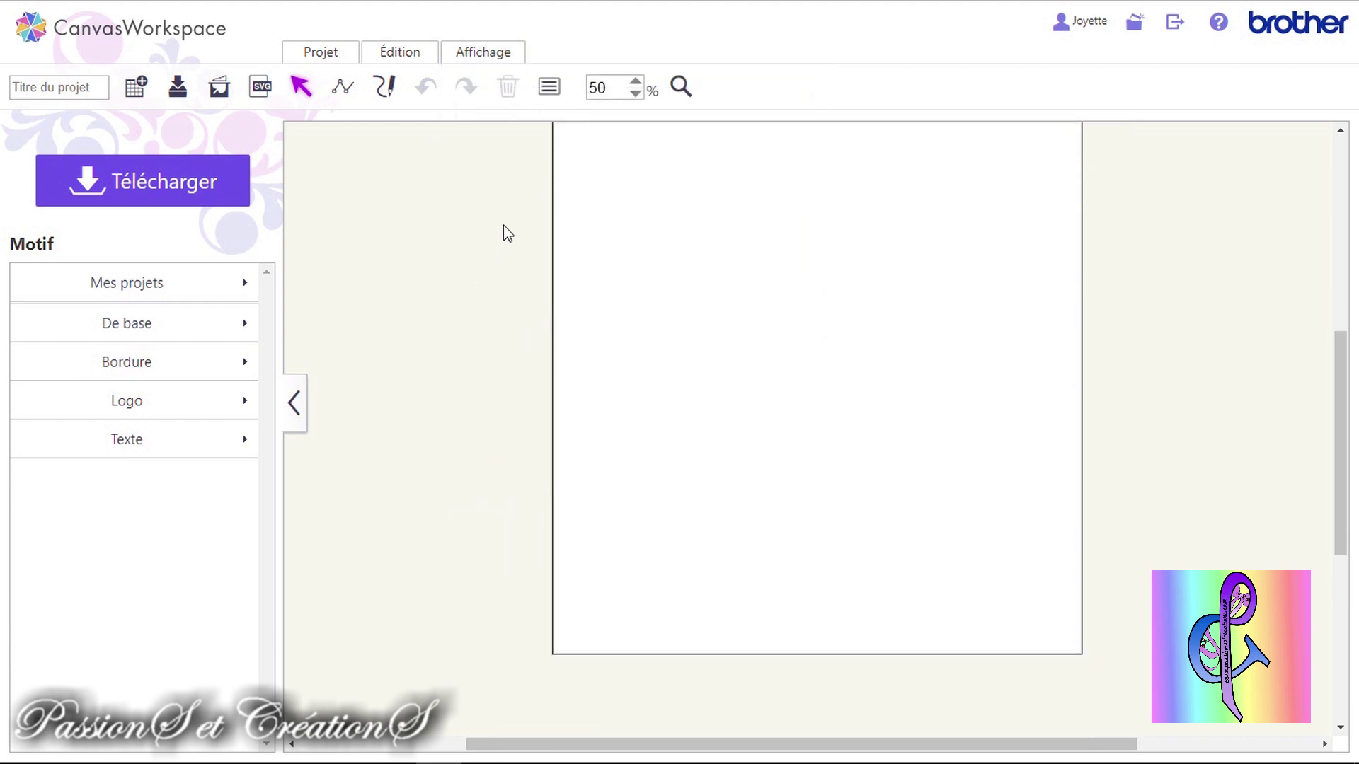
click(495, 51)
click(591, 378)
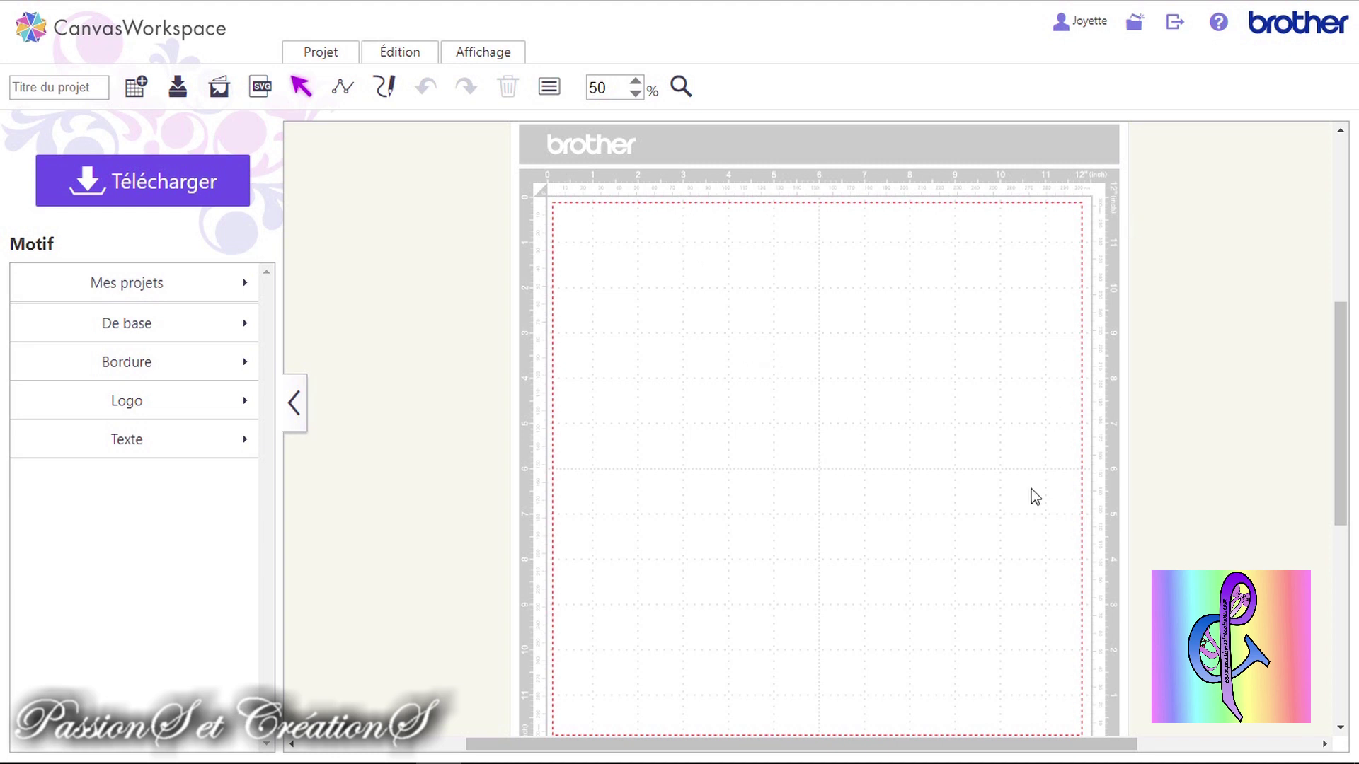
scroll(892, 462, down, 2)
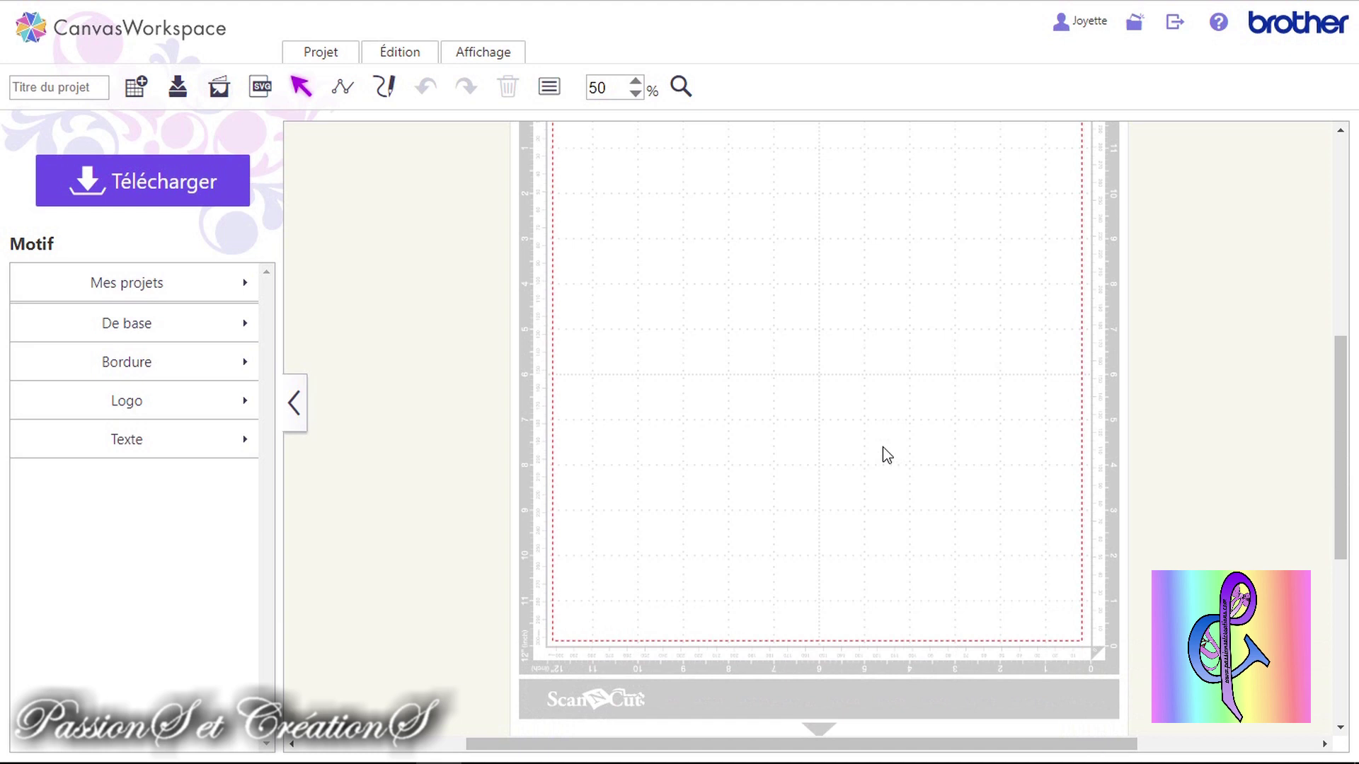
scroll(882, 447, up, 2)
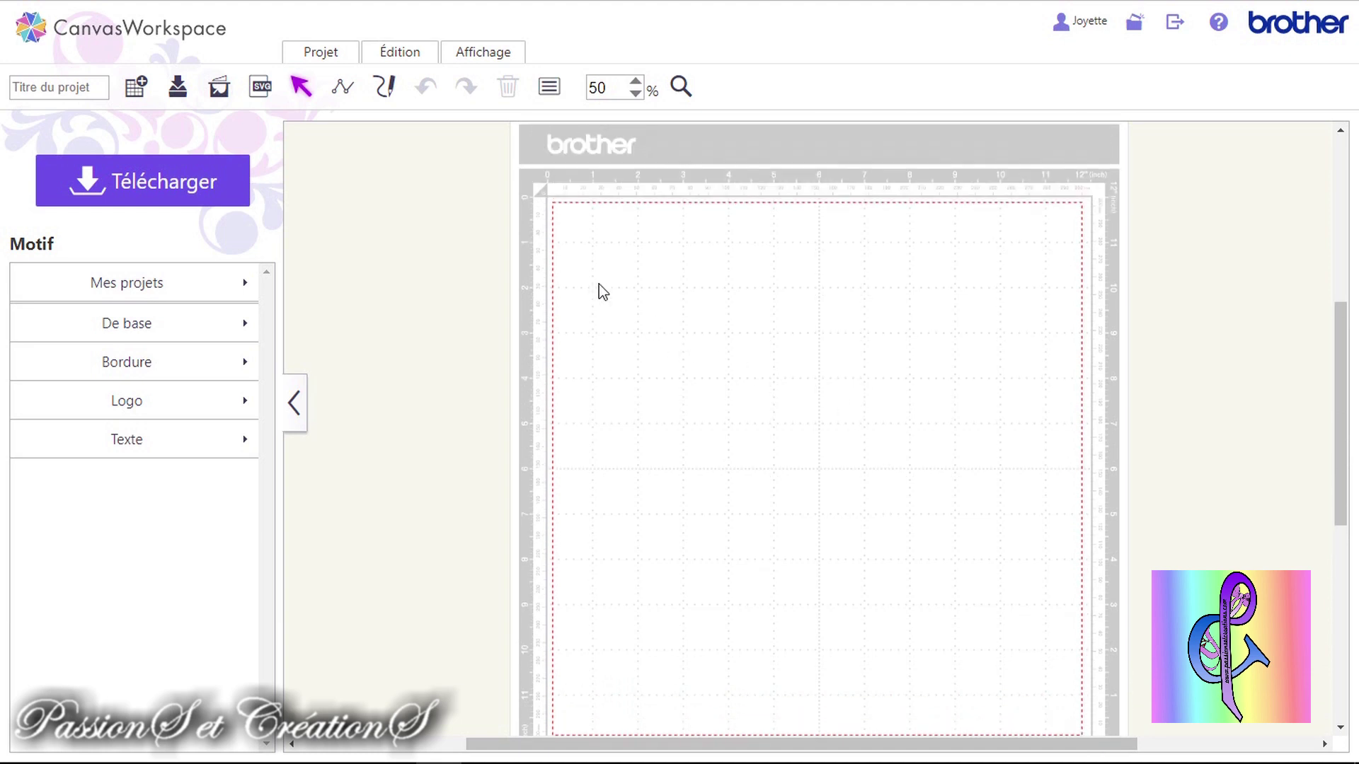
Set the measurement units to mm and bring up the available editing commands
click(483, 52)
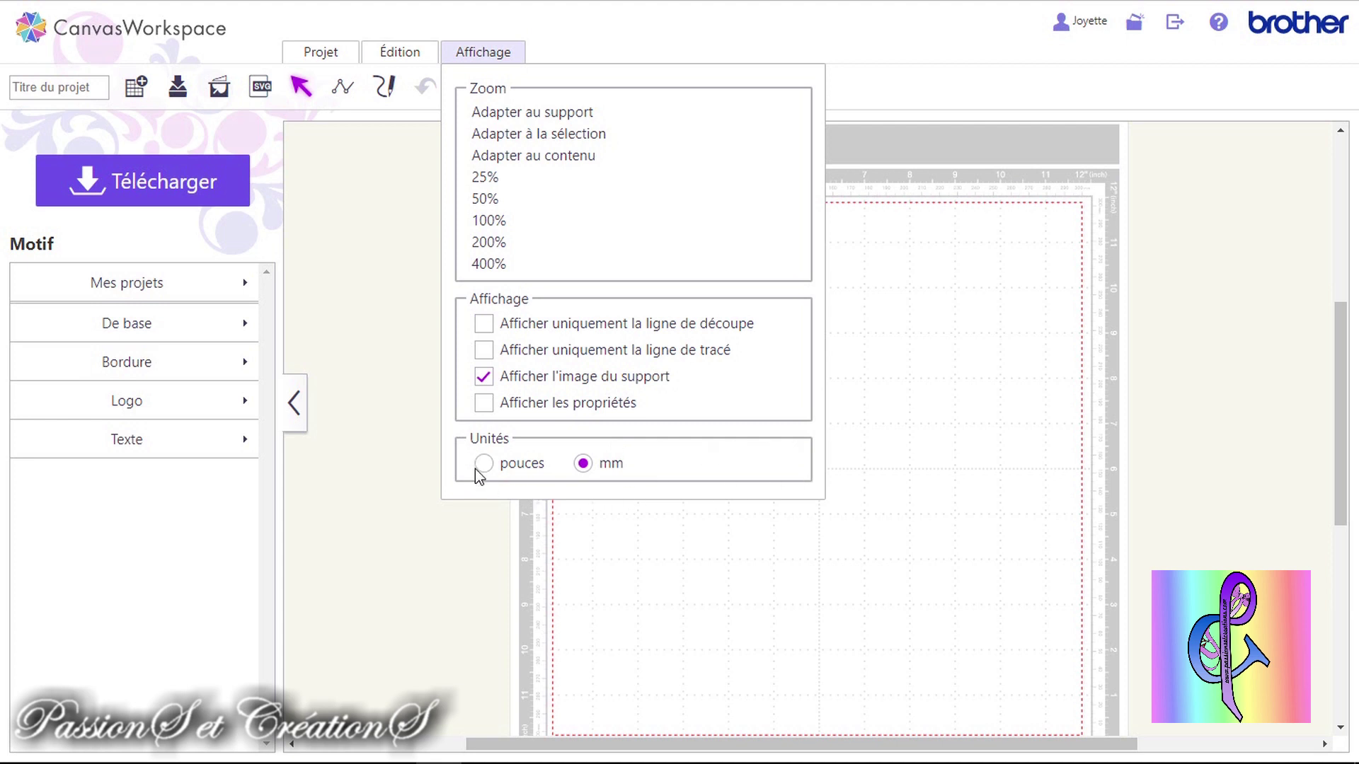
click(618, 465)
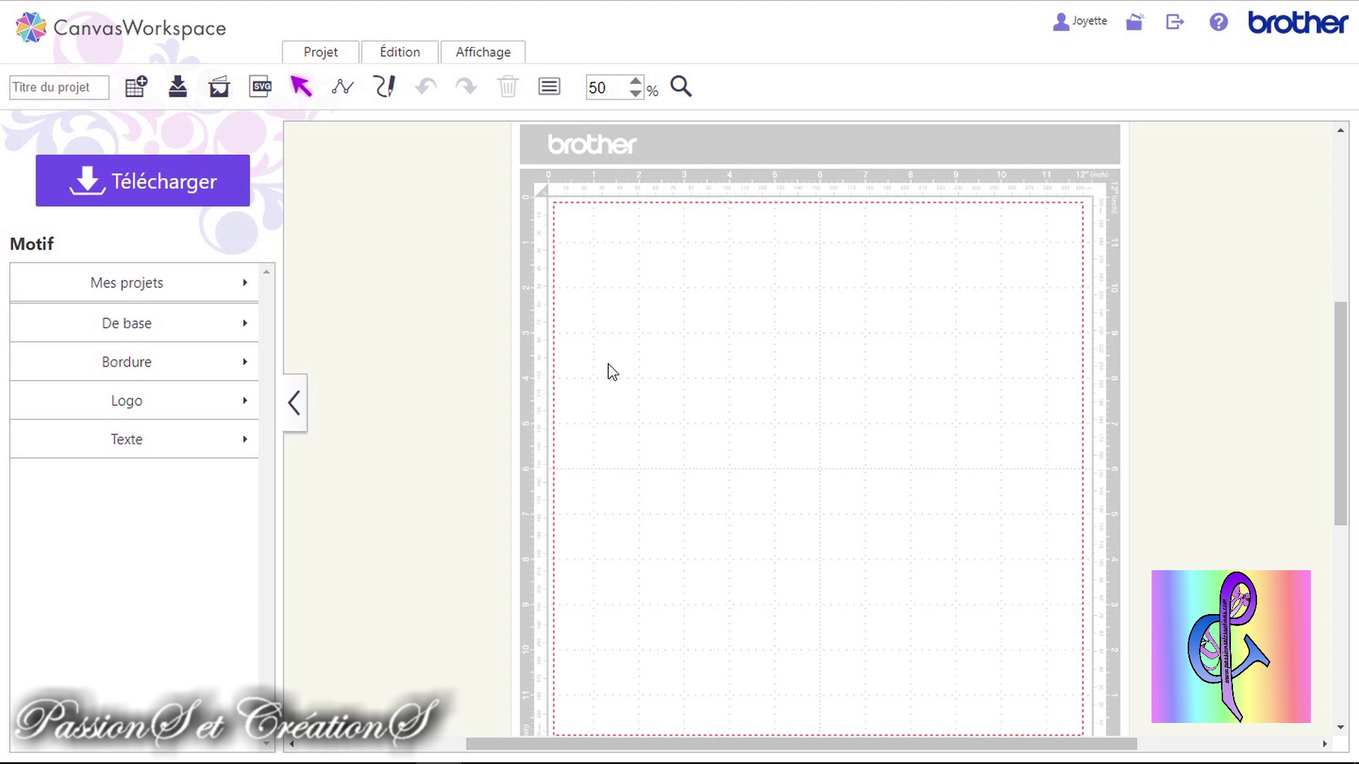
click(400, 51)
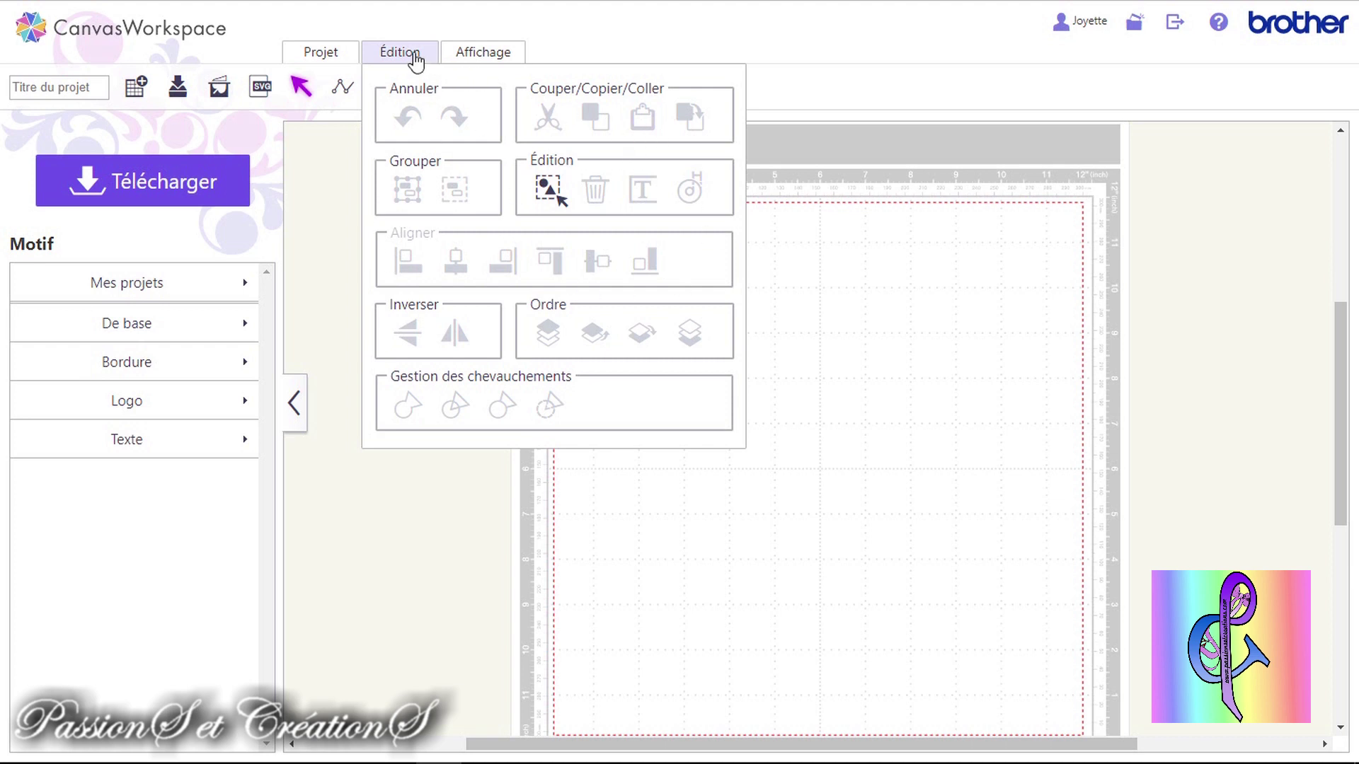
Try the 12 × 24 pouces area size and return the project to 12 × 12 pouces
click(322, 53)
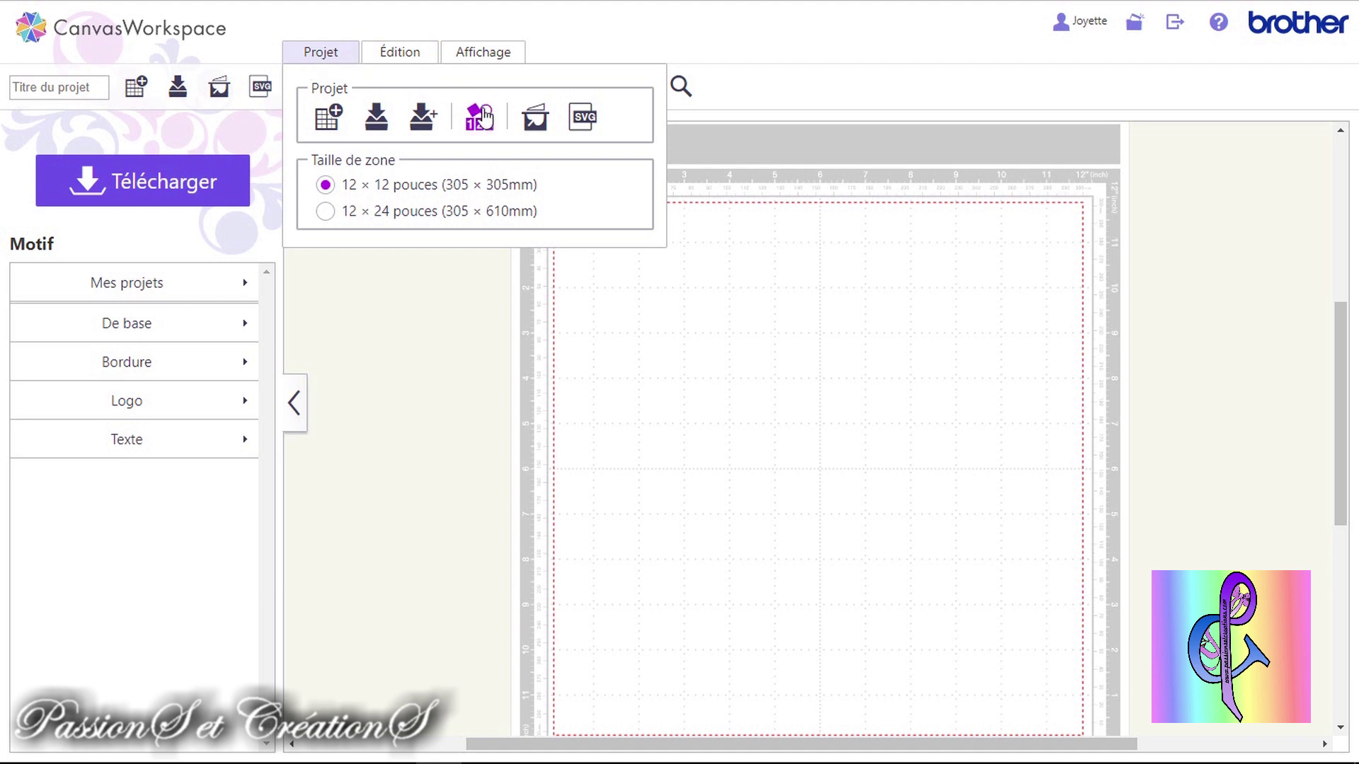
click(415, 212)
scroll(554, 248, down, 5)
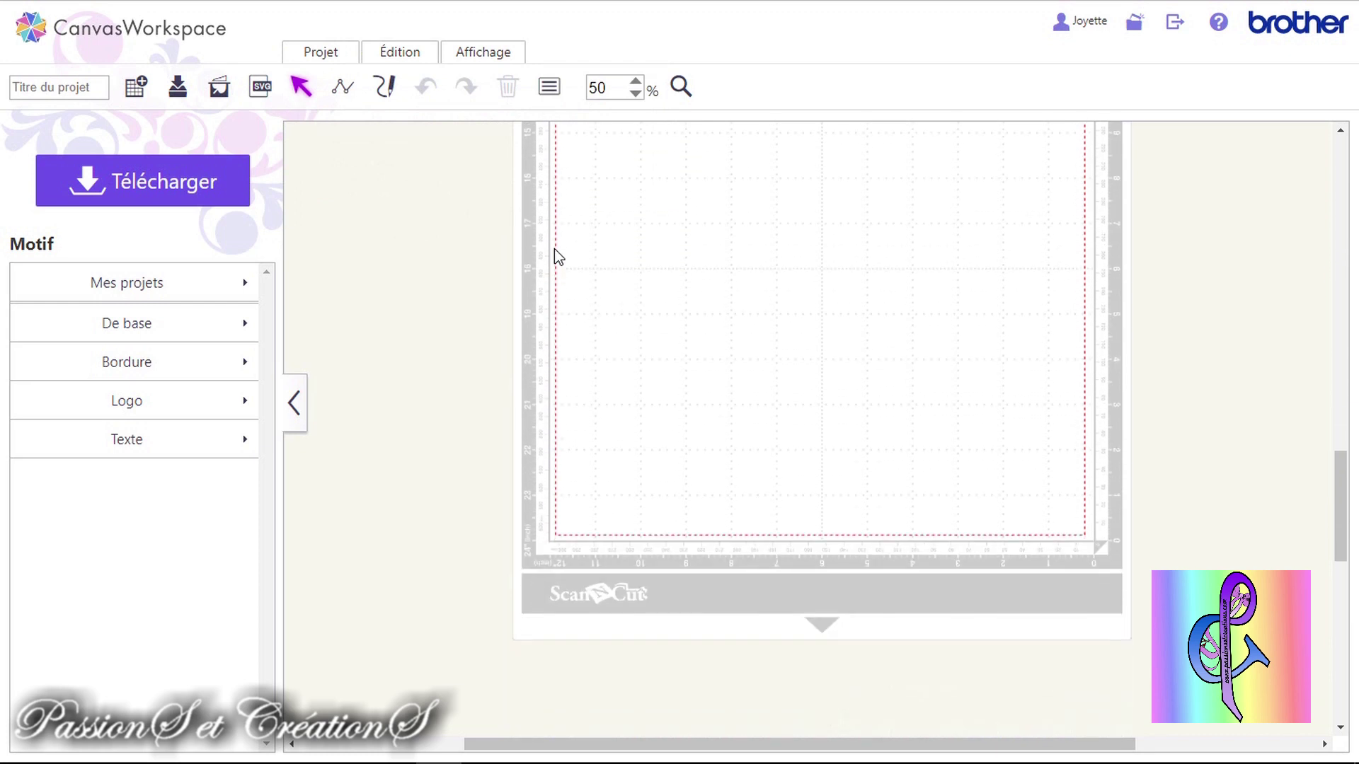
scroll(554, 248, up, 10)
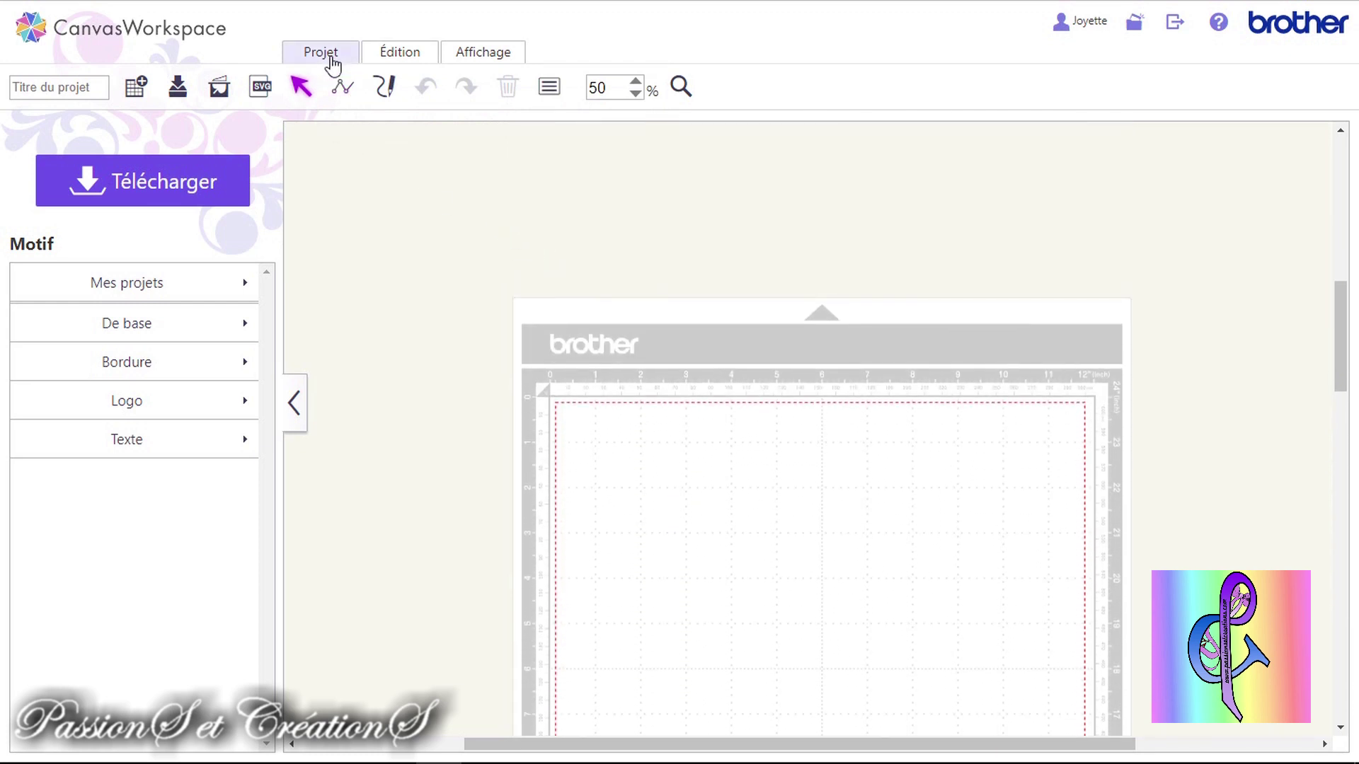
click(324, 54)
click(378, 188)
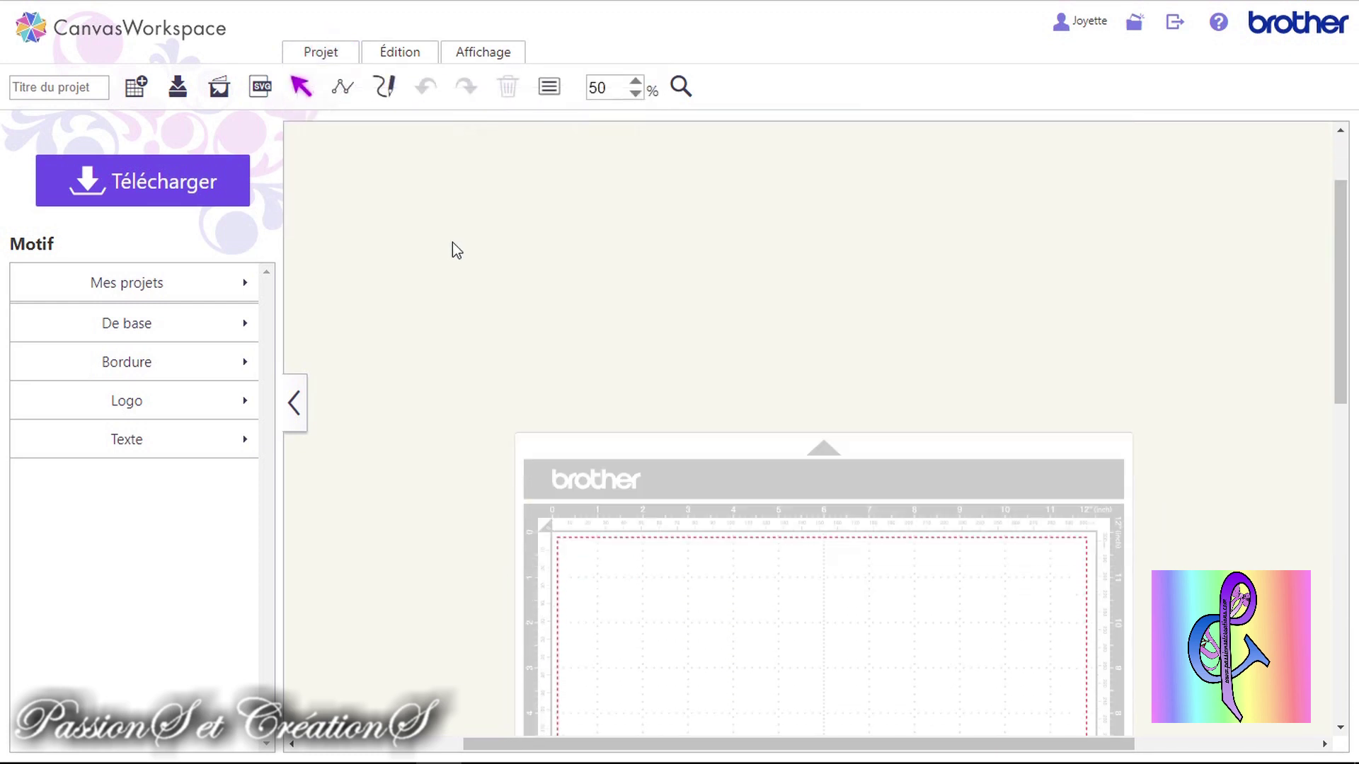
scroll(452, 242, down, 5)
Examine the project commands, including shape counting, saving as a different project and SVG import
click(324, 54)
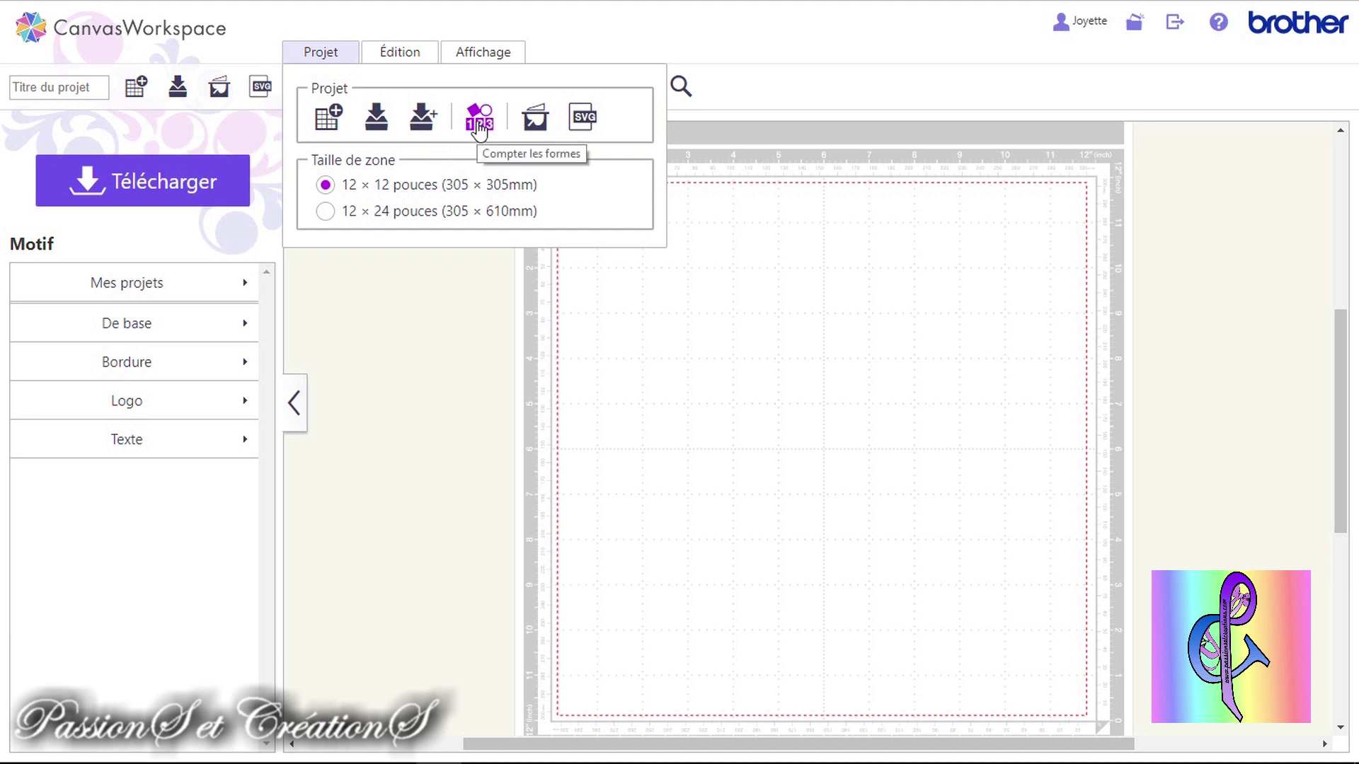
click(341, 63)
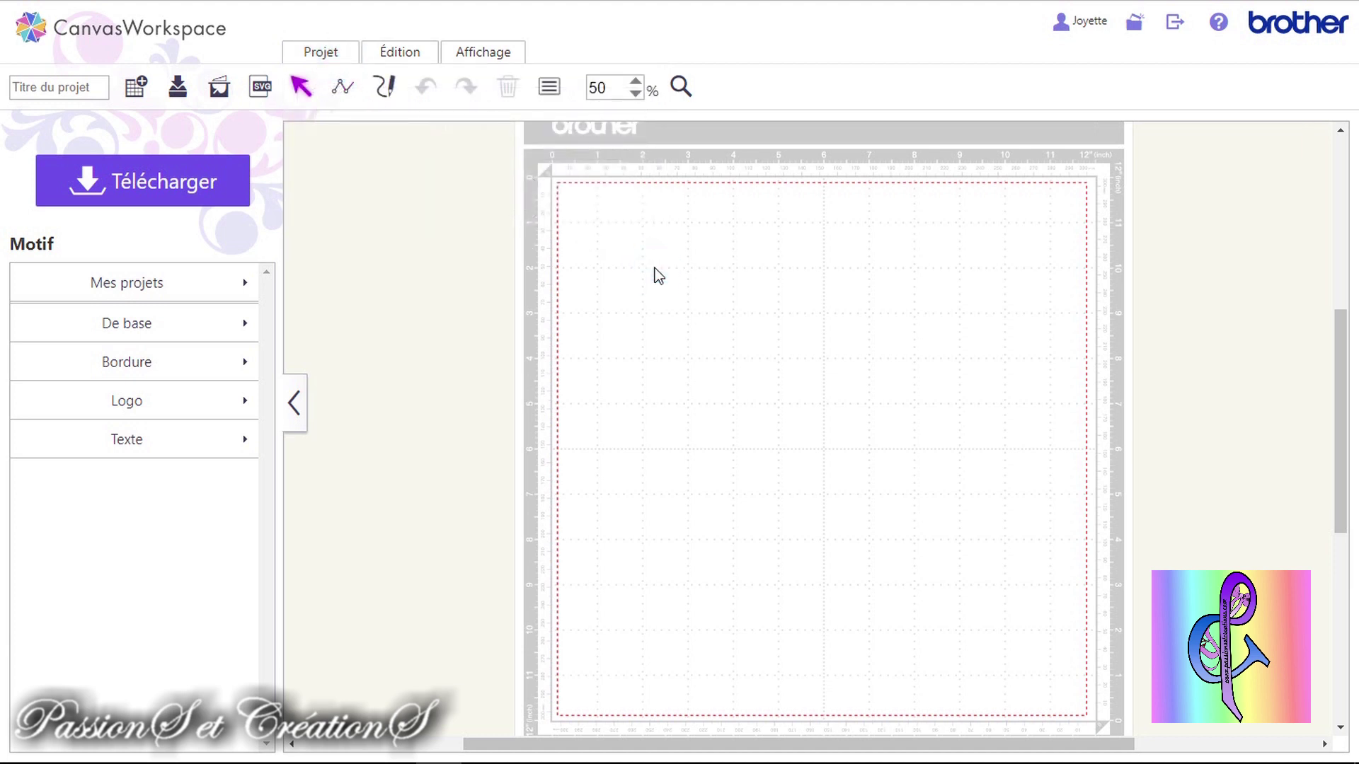
scroll(654, 272, down, 3)
scroll(655, 276, up, 5)
click(320, 53)
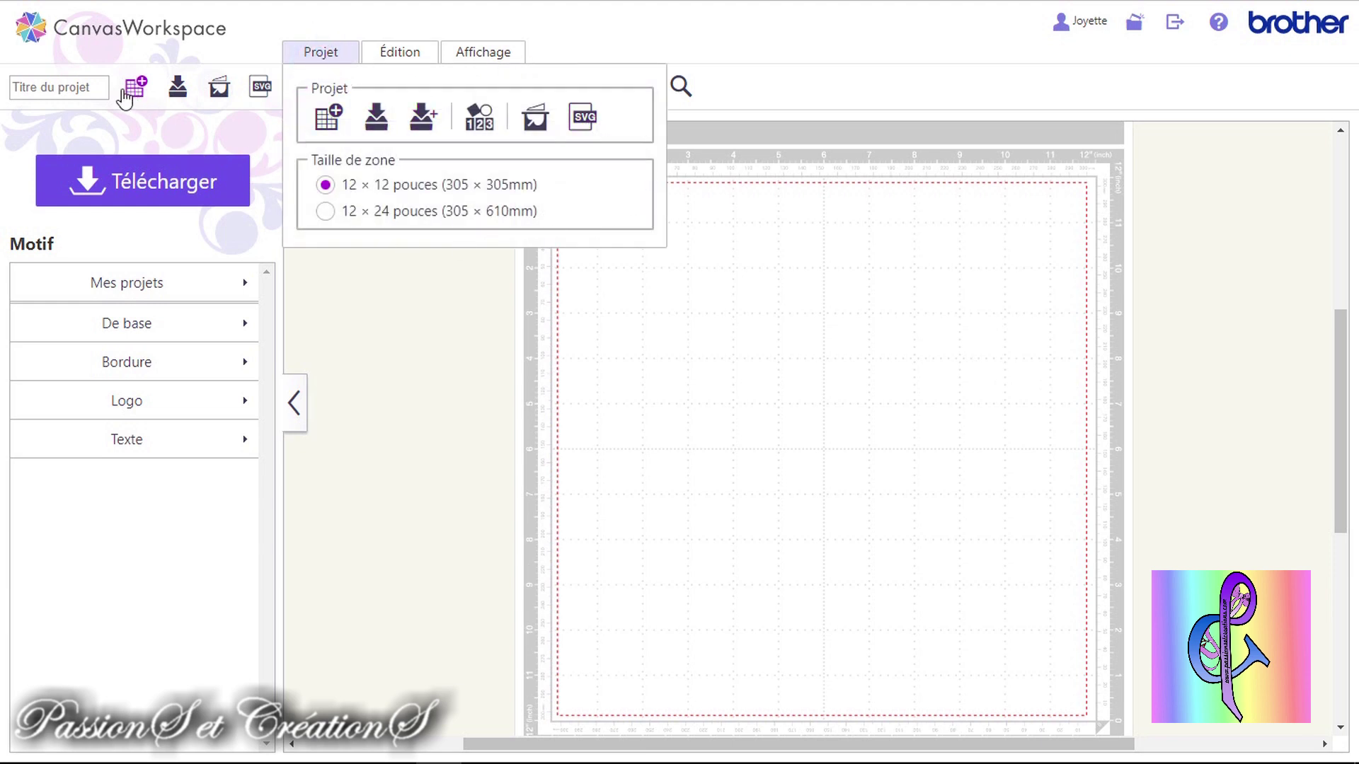
click(310, 55)
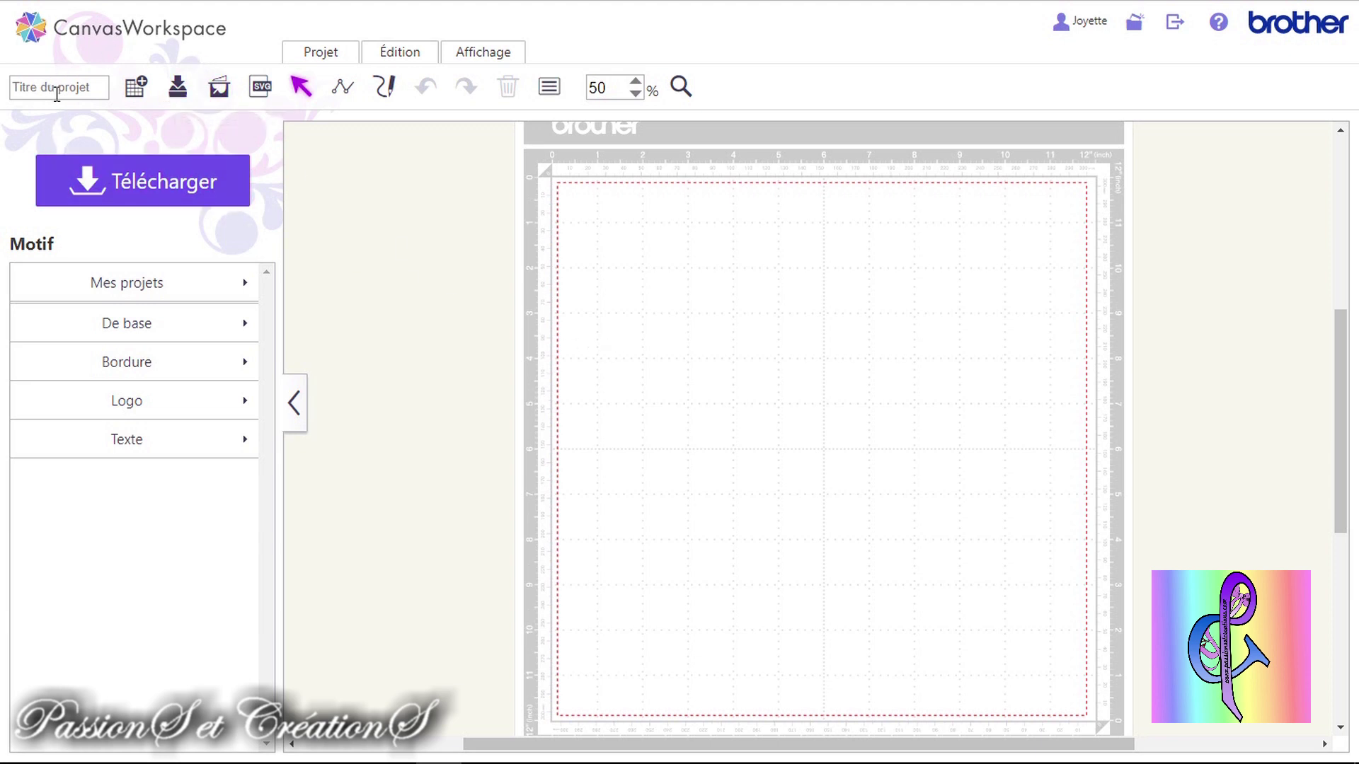
click(337, 60)
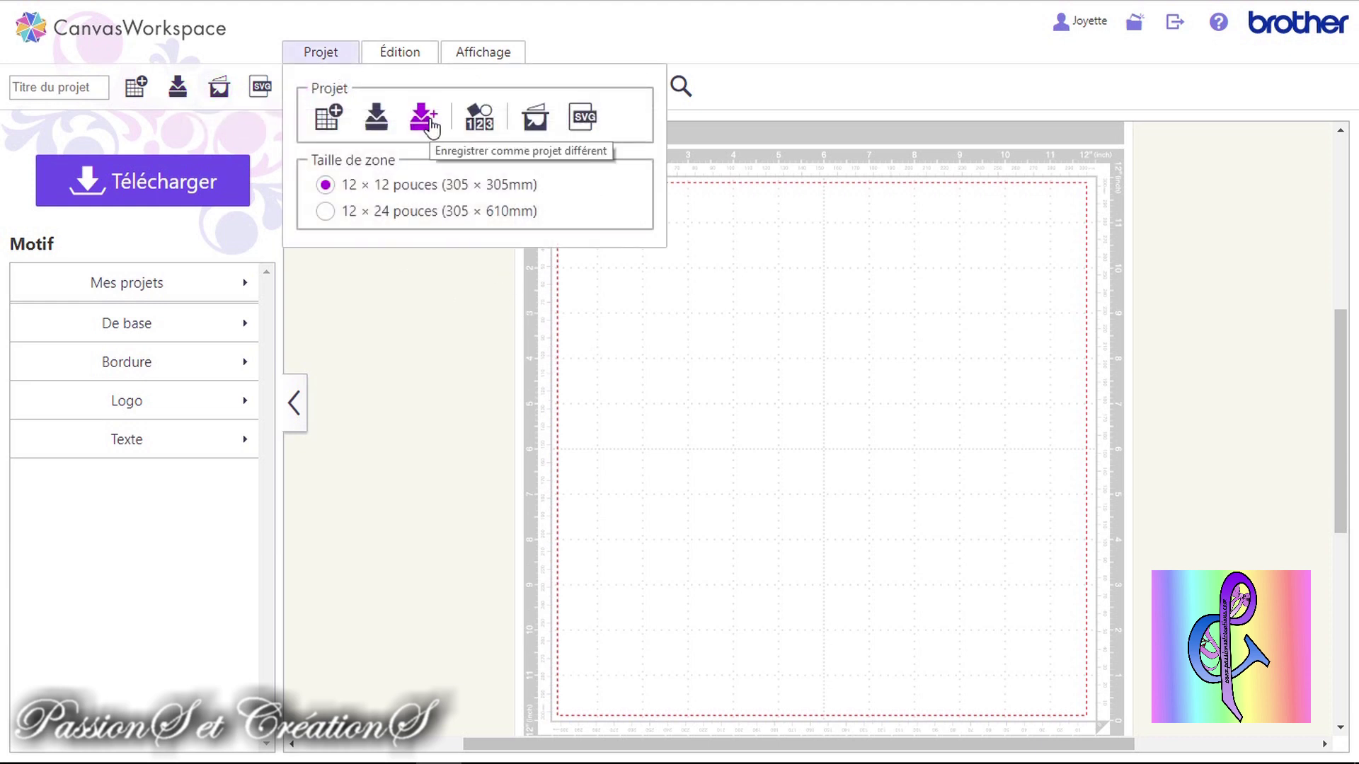
click(536, 379)
click(351, 57)
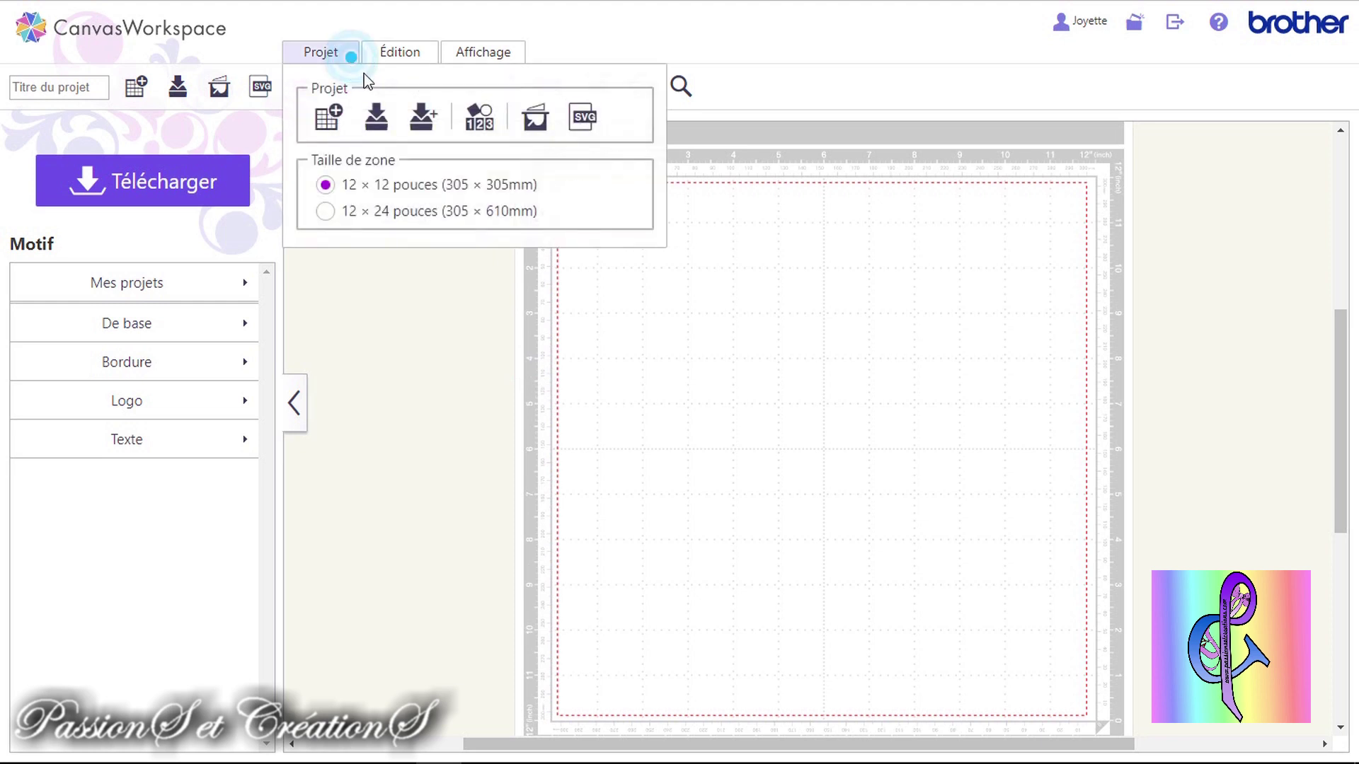
click(821, 350)
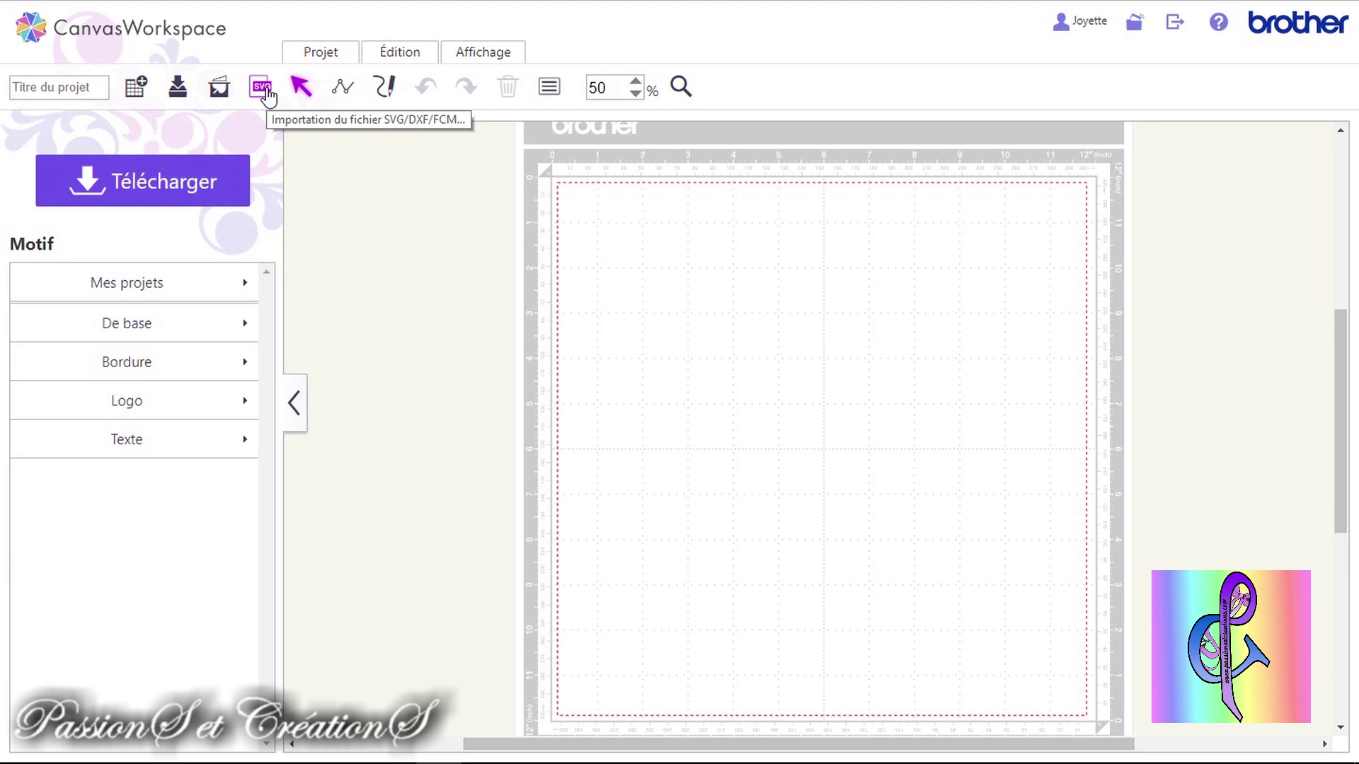
Draw a sample zigzag path across the mat with the straight-line path tool and delete it
click(344, 90)
click(703, 307)
click(790, 374)
click(911, 255)
click(986, 409)
double_click(974, 469)
key(Delete)
Draw a sample freehand stroke diagonally across the mat and delete it
click(391, 85)
mouse_move(622, 252)
mouse_down()
mouse_move(691, 219)
mouse_move(733, 251)
mouse_move(656, 342)
mouse_move(697, 377)
mouse_move(802, 283)
mouse_move(860, 345)
mouse_move(821, 416)
mouse_move(998, 390)
mouse_move(998, 441)
mouse_up()
key(Delete)
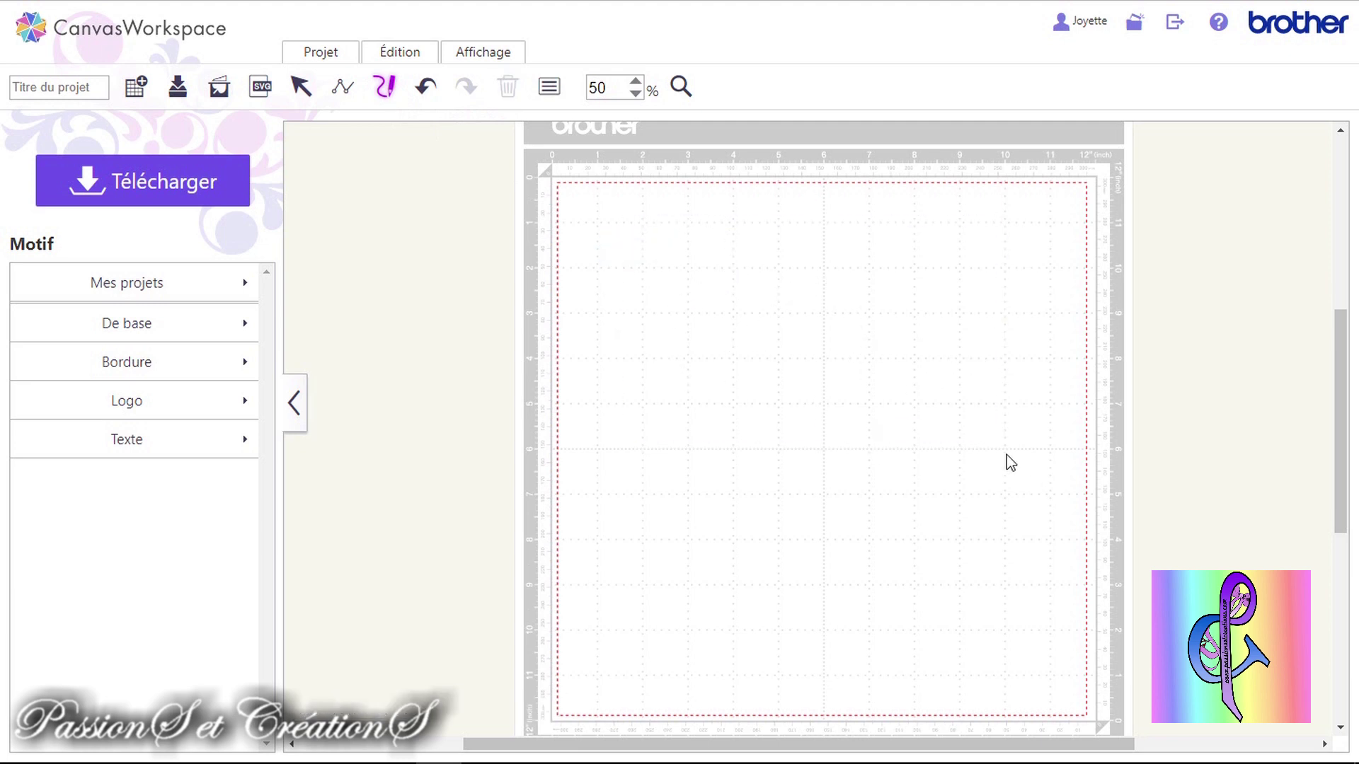
Undo all the sample path drawings and deletions on the mat
click(426, 90)
click(426, 90)
click(426, 90)
click(428, 91)
click(427, 91)
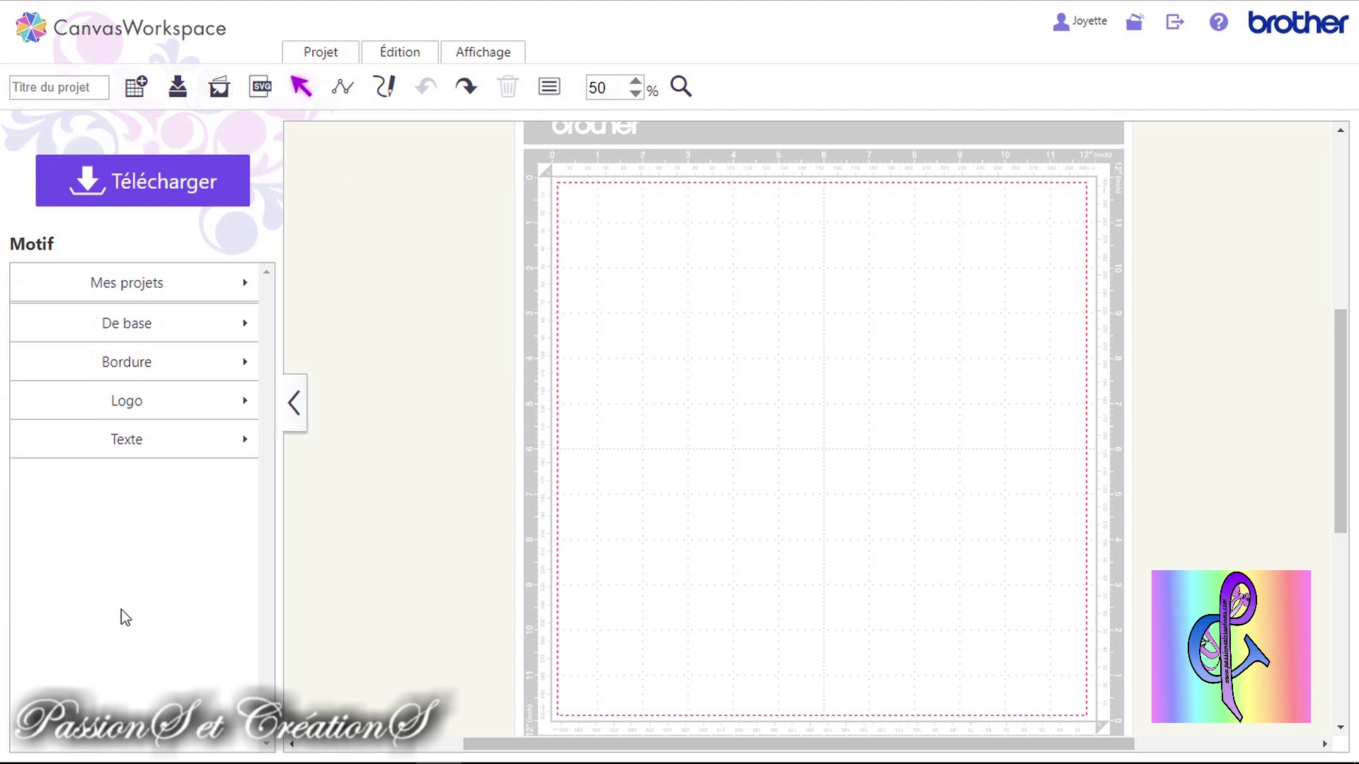
Collapse the Motif area to enlarge the workspace and expand it again
click(297, 399)
click(22, 412)
click(291, 396)
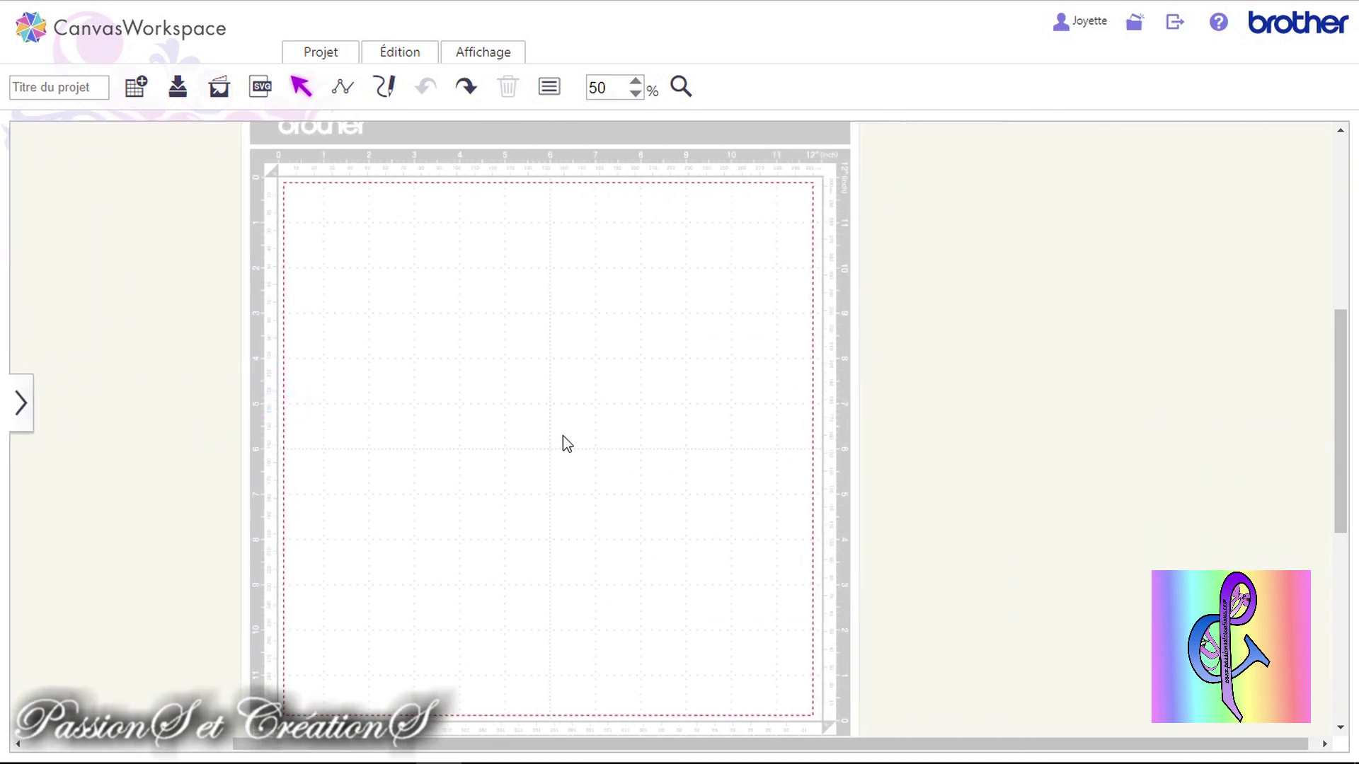
click(22, 404)
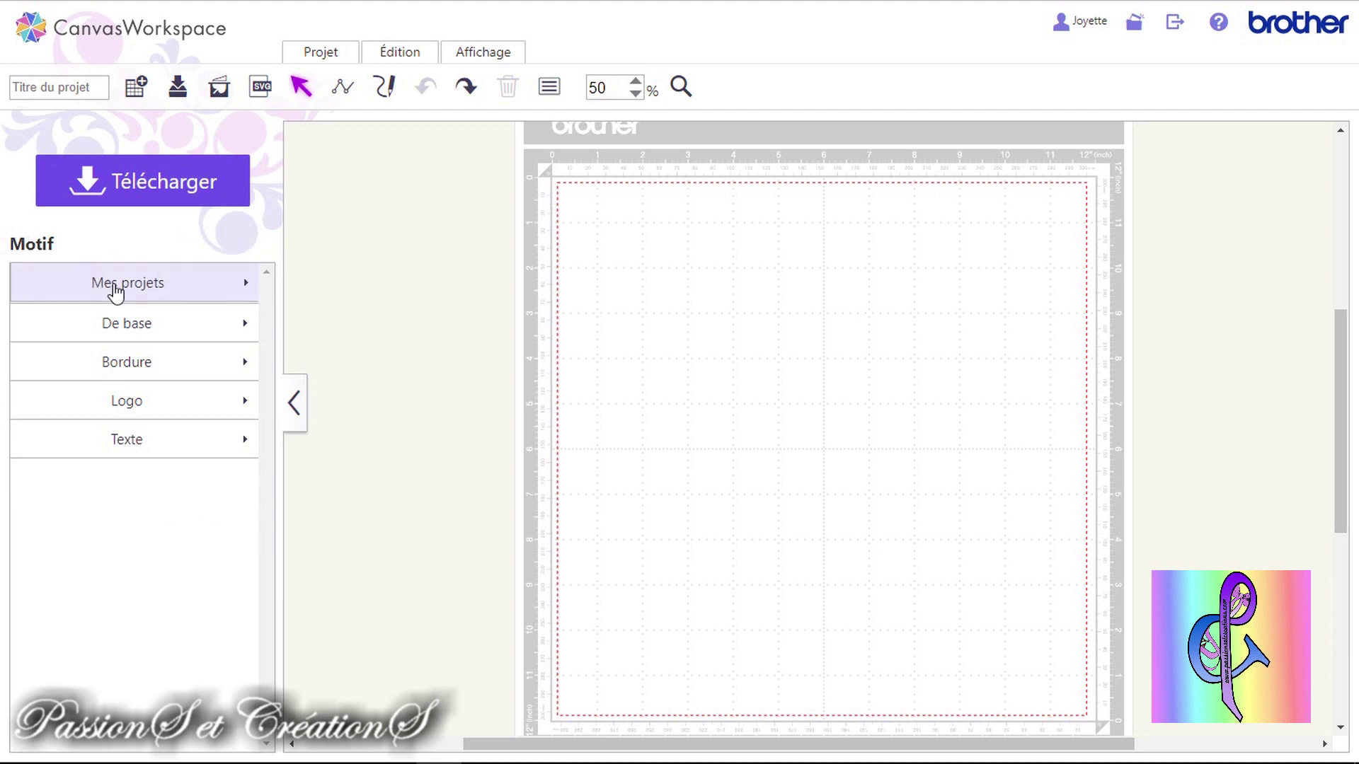
Insert the saved project with the Saint Valentin heart and two rectangles from Mes projets onto the mat
click(248, 287)
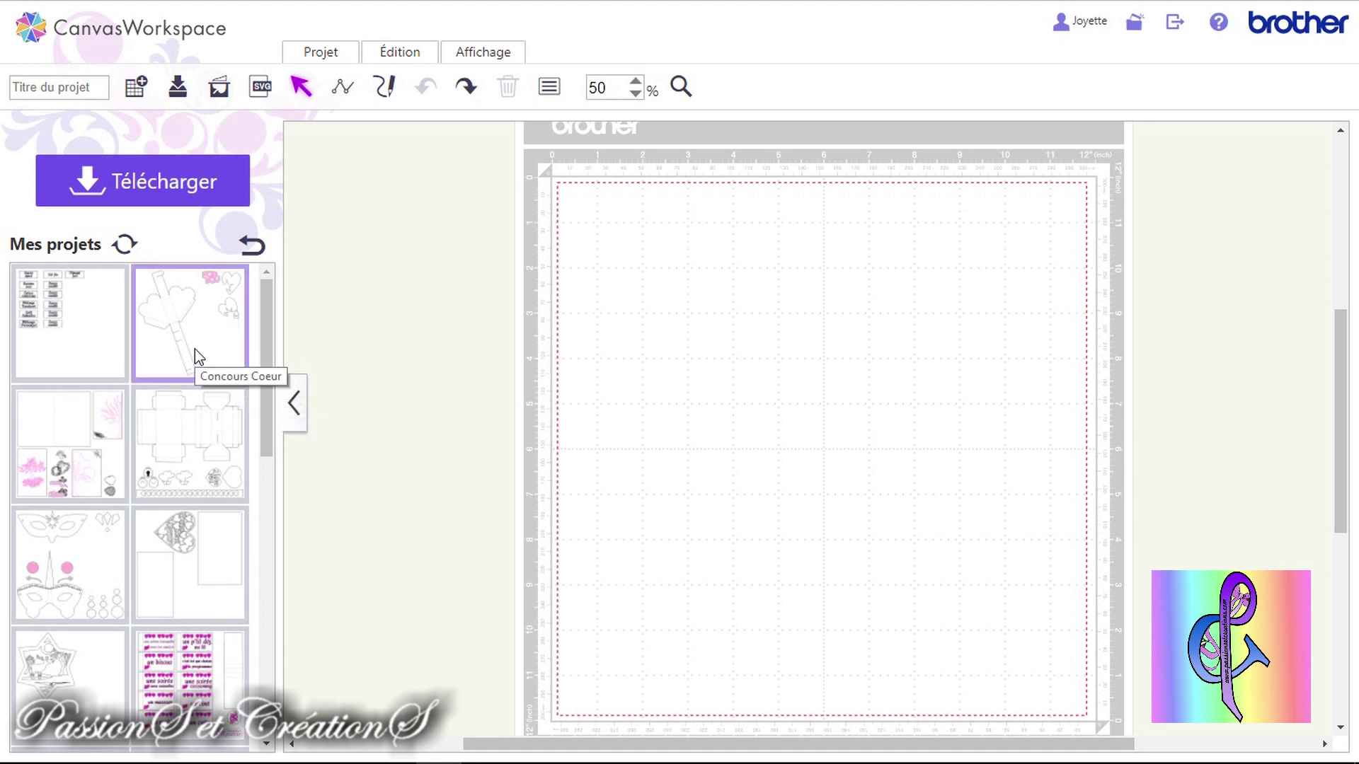
click(196, 553)
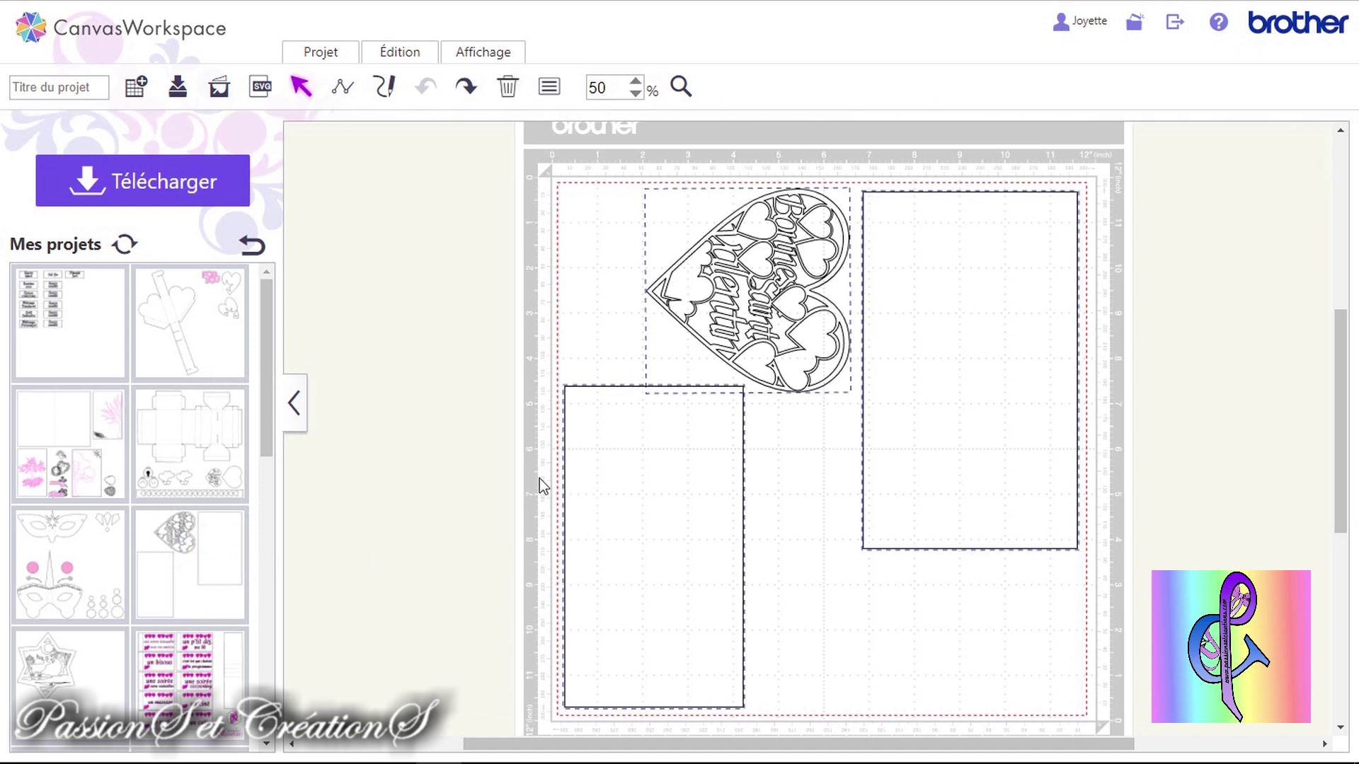
Delete the two rectangles and the Saint Valentin heart from the mat
click(797, 539)
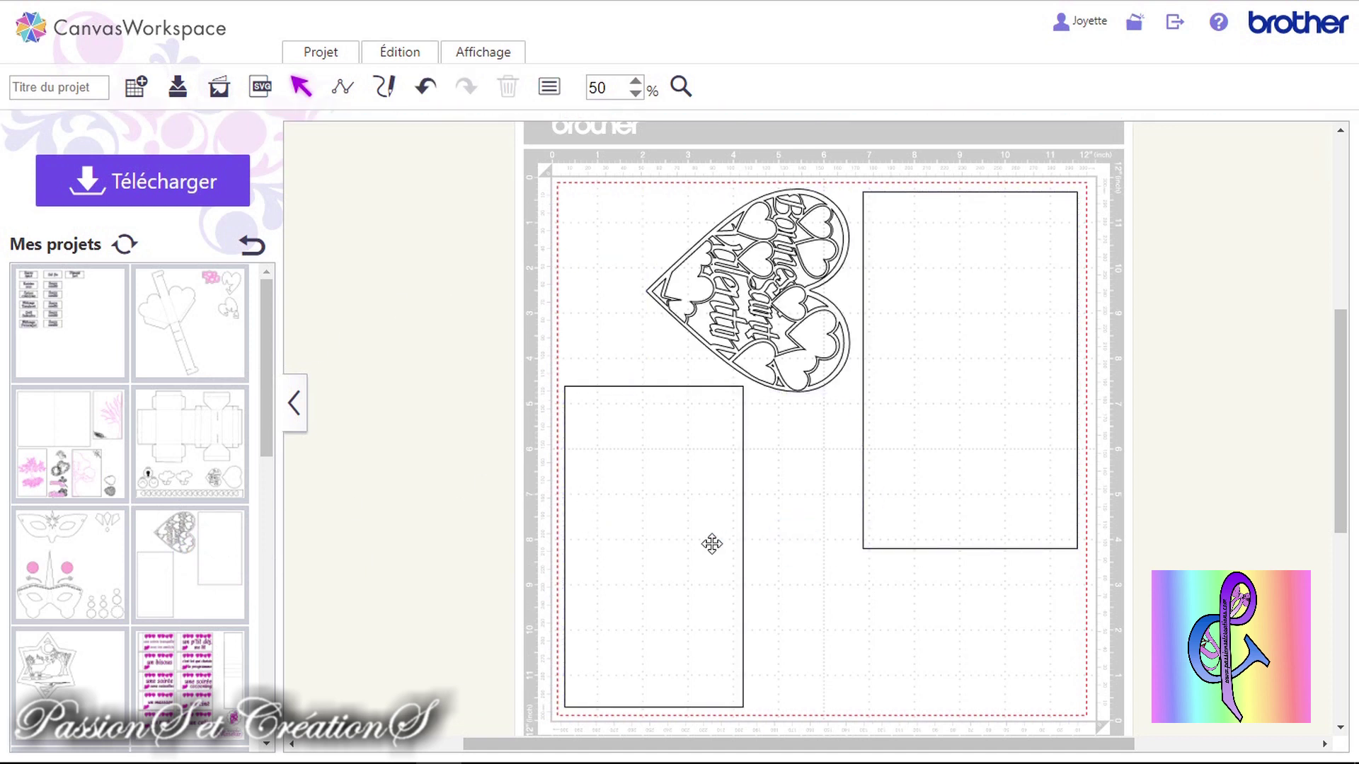
click(711, 543)
key(Delete)
click(970, 486)
key(Delete)
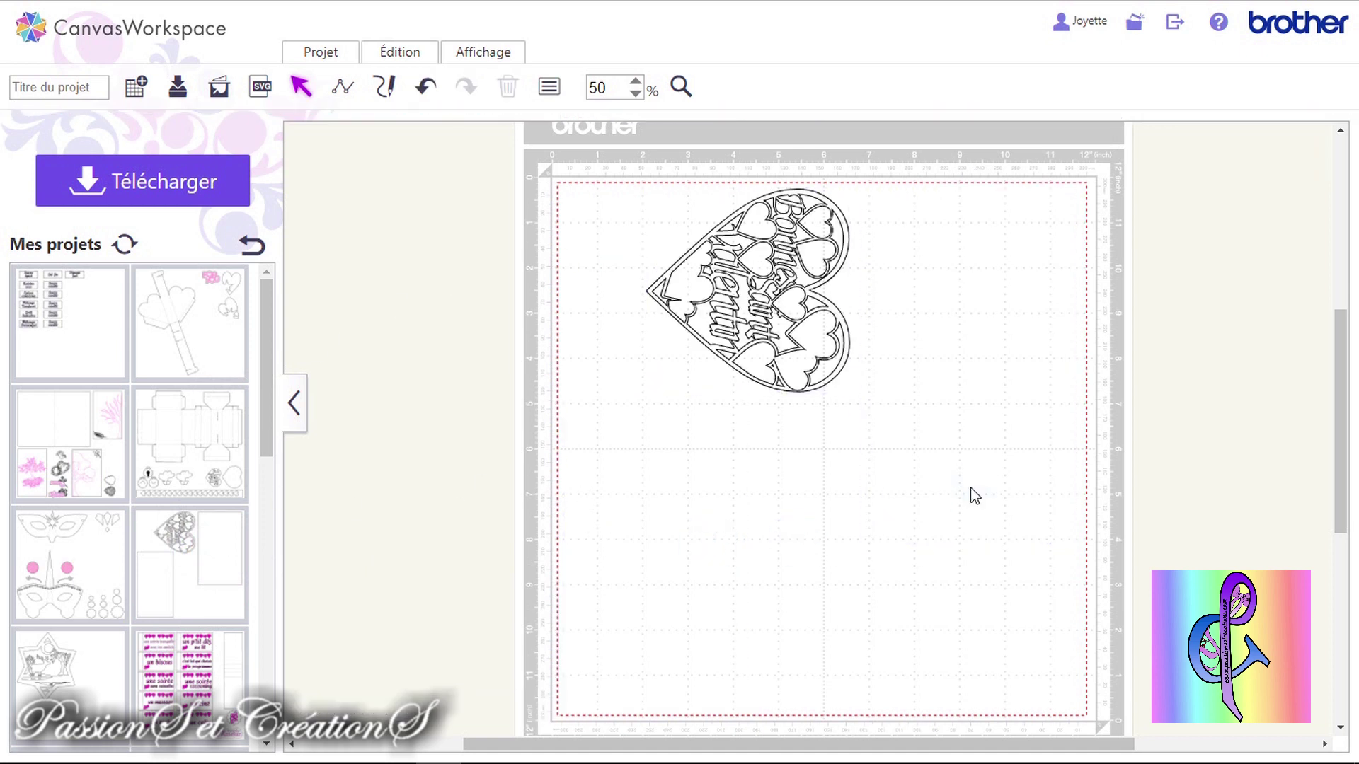
drag(724, 277, 678, 297)
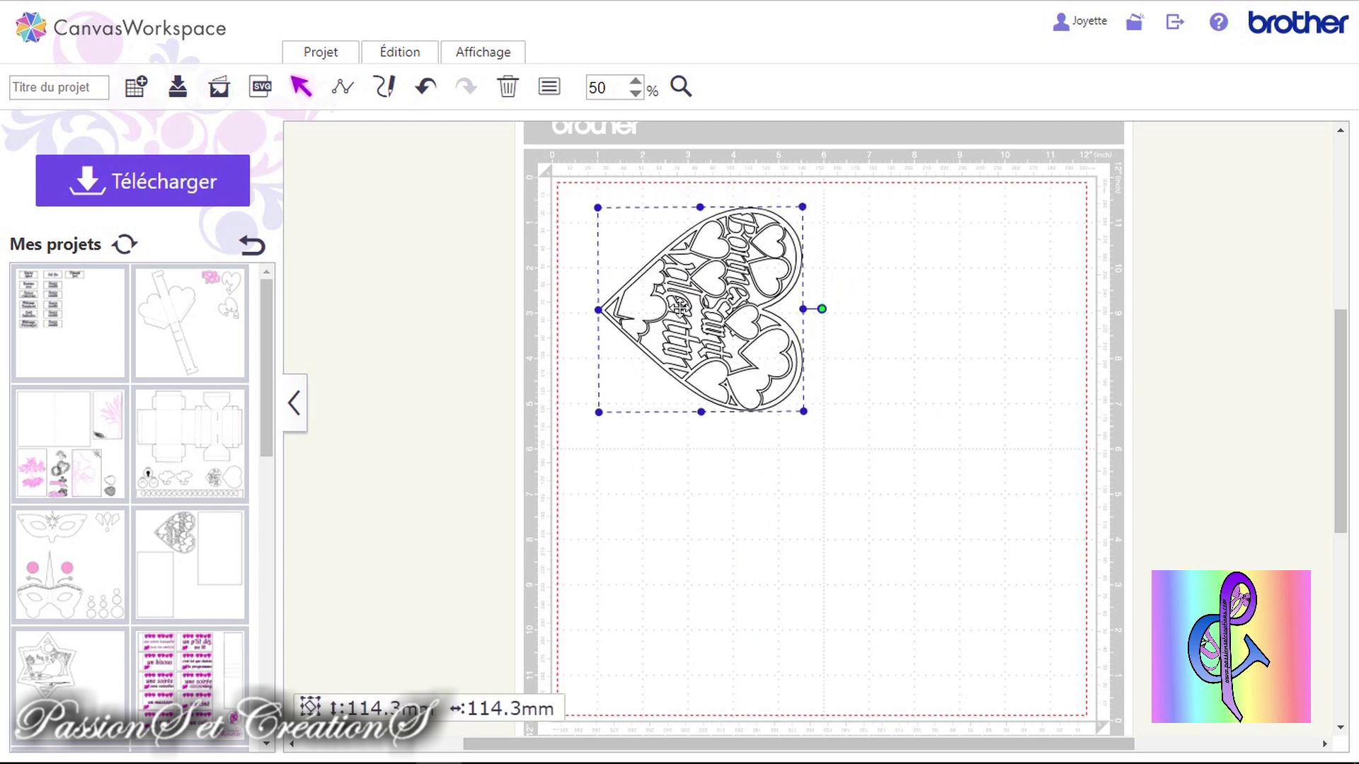
key(Delete)
Open the De base pattern category and look through its basic shapes
click(254, 247)
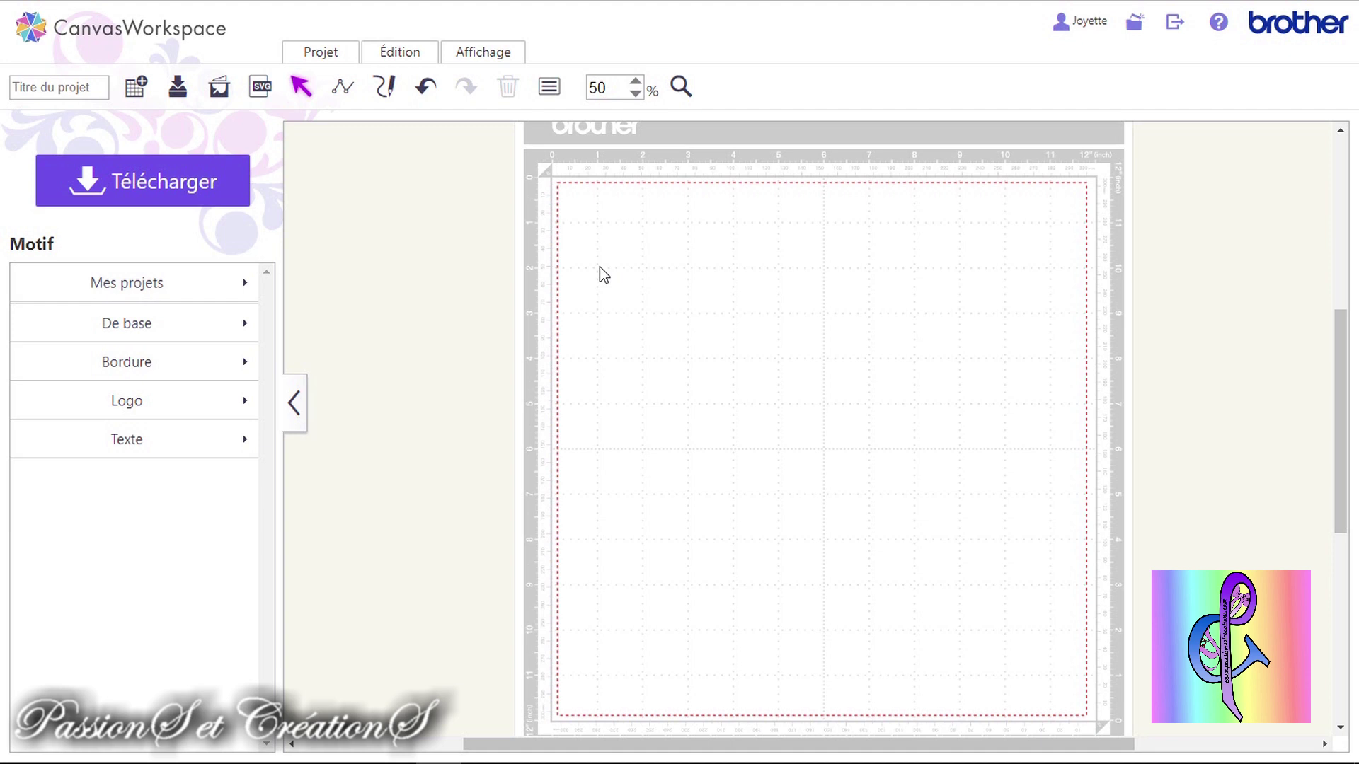
click(213, 333)
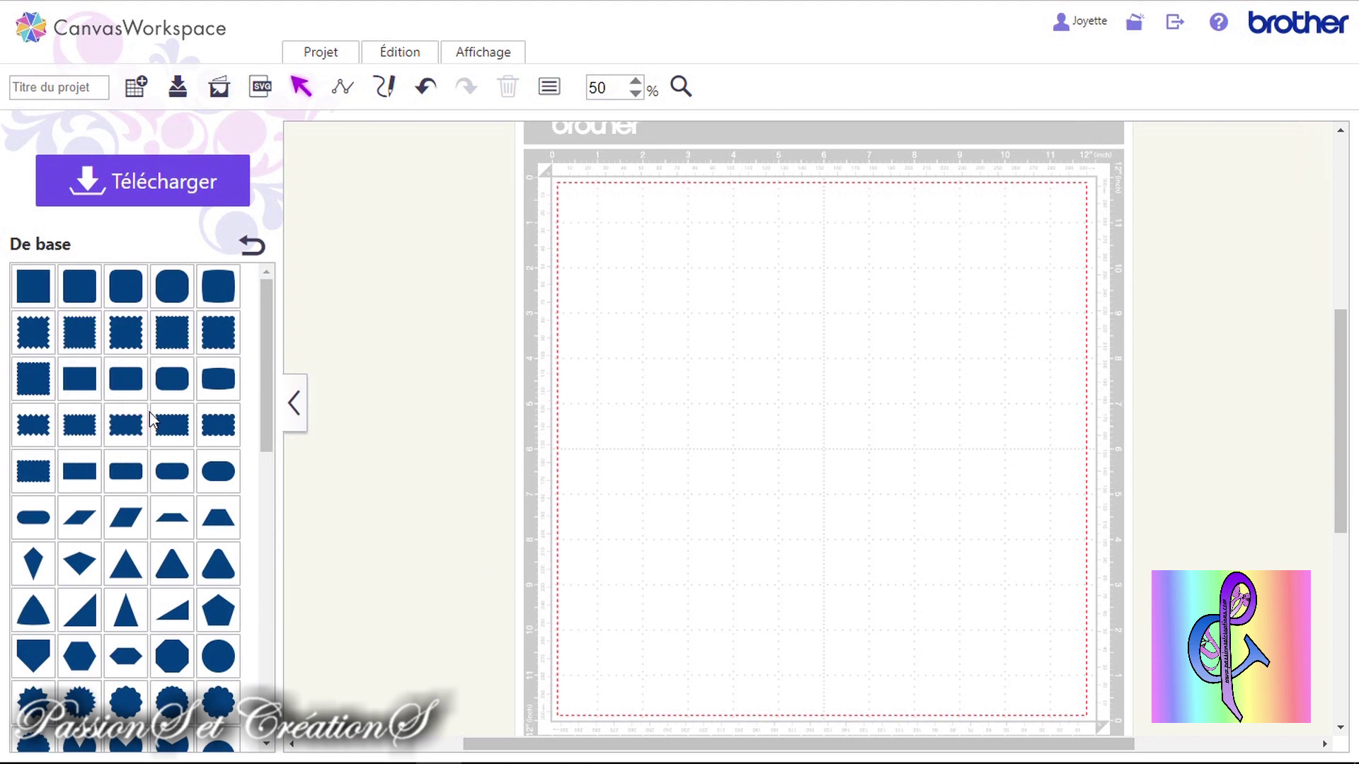
scroll(150, 412, down, 4)
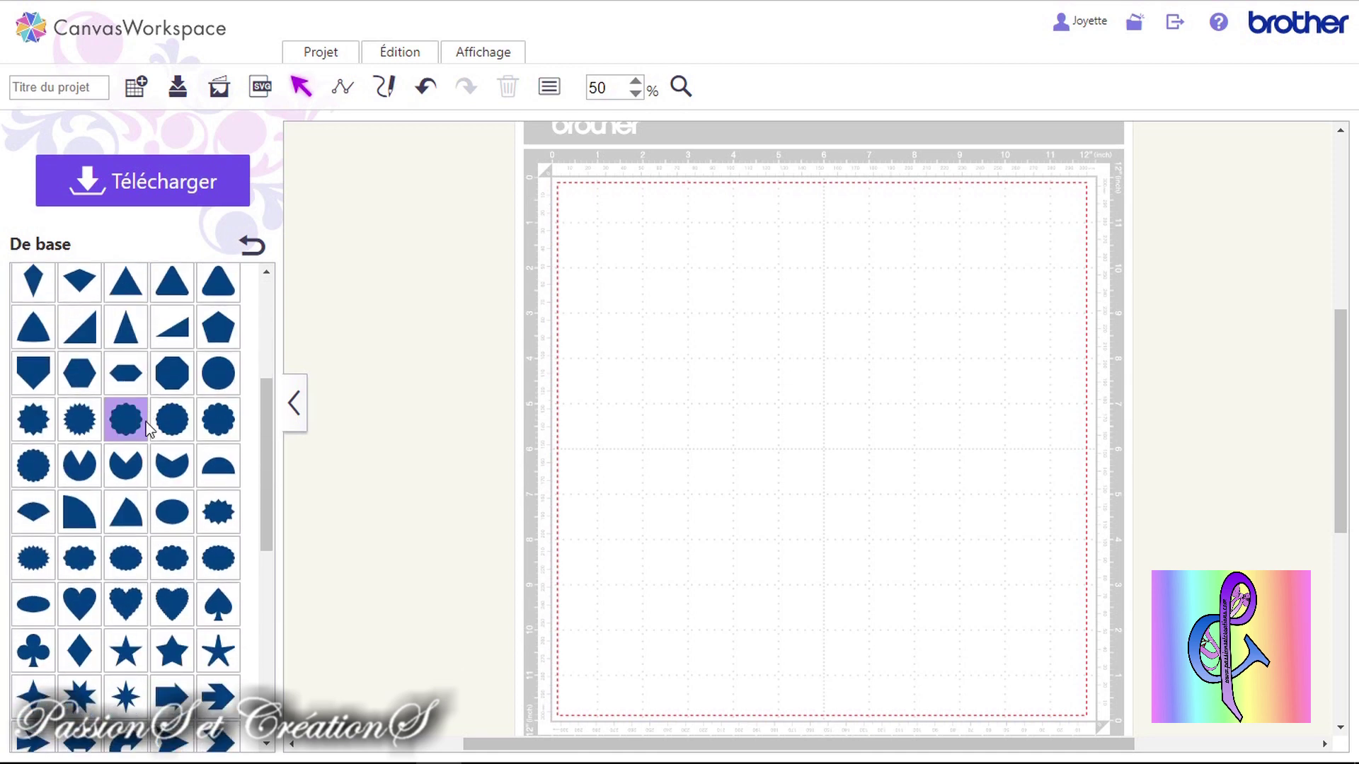
scroll(146, 422, down, 10)
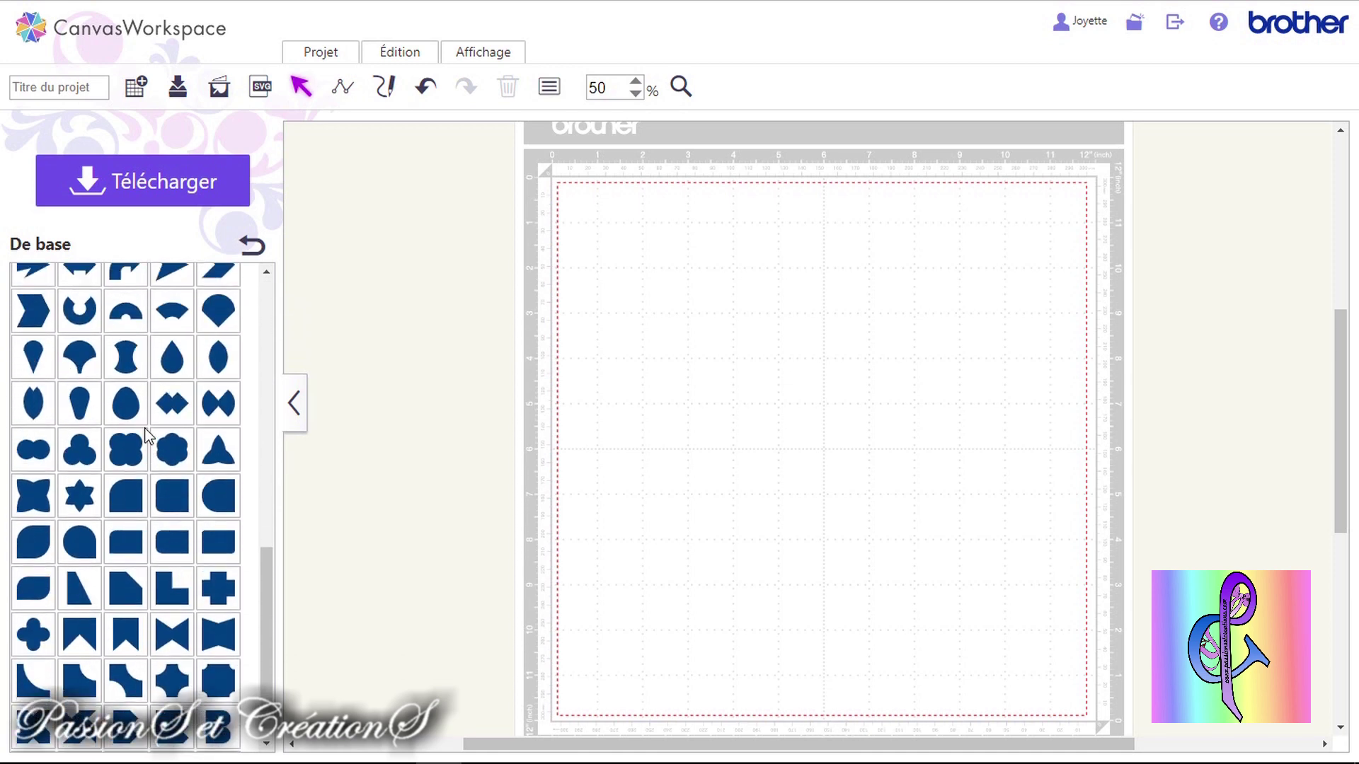
scroll(149, 435, up, 12)
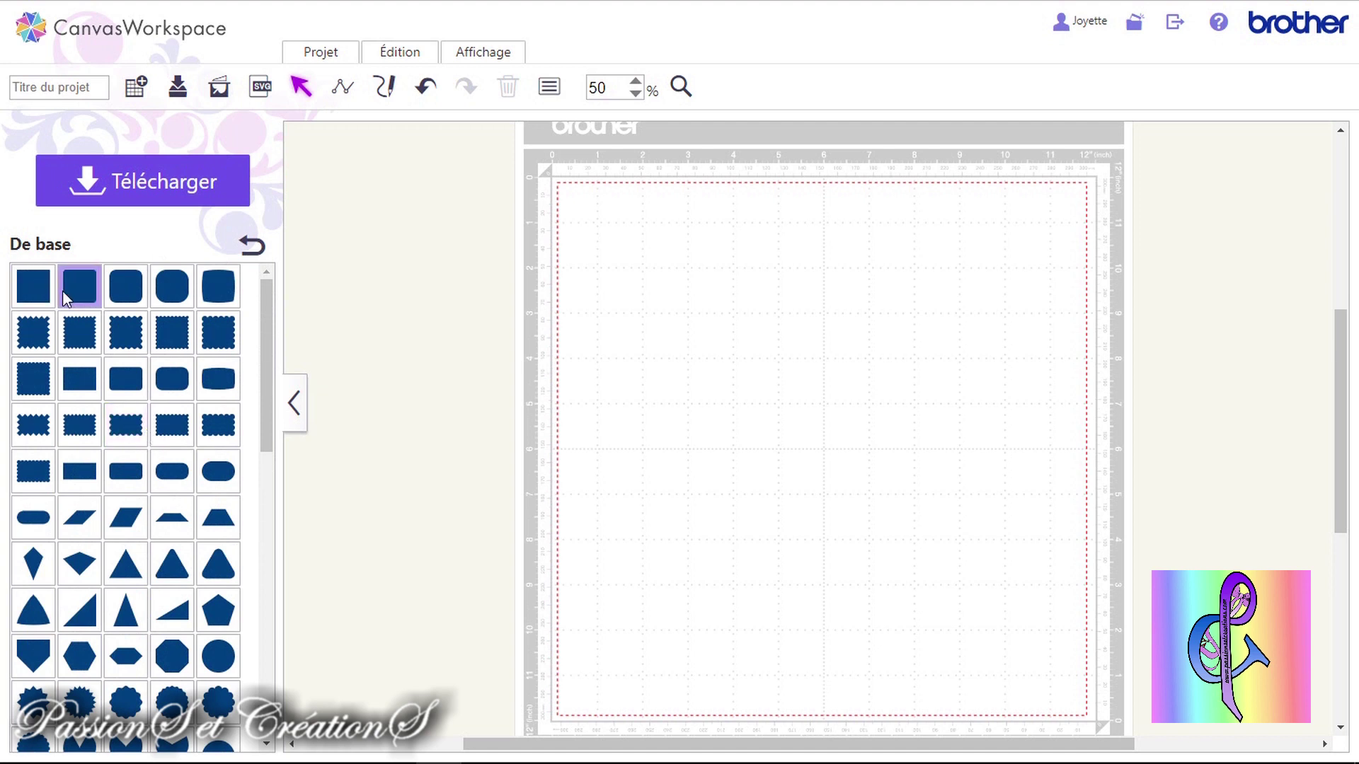
Insert a plain square and a rounded square from De base, move the rounded one aside, and delete both
click(27, 291)
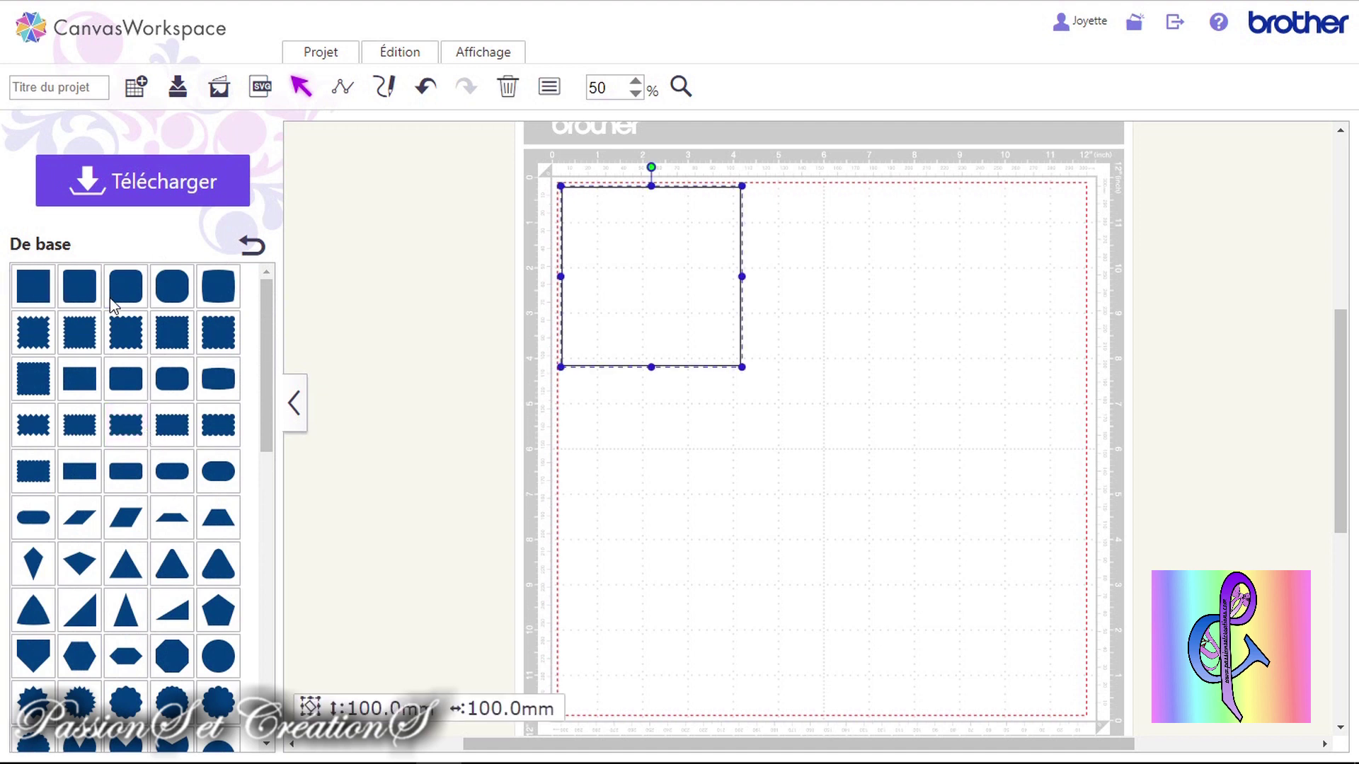
click(172, 286)
drag(724, 276, 901, 343)
drag(1034, 376, 598, 231)
key(Delete)
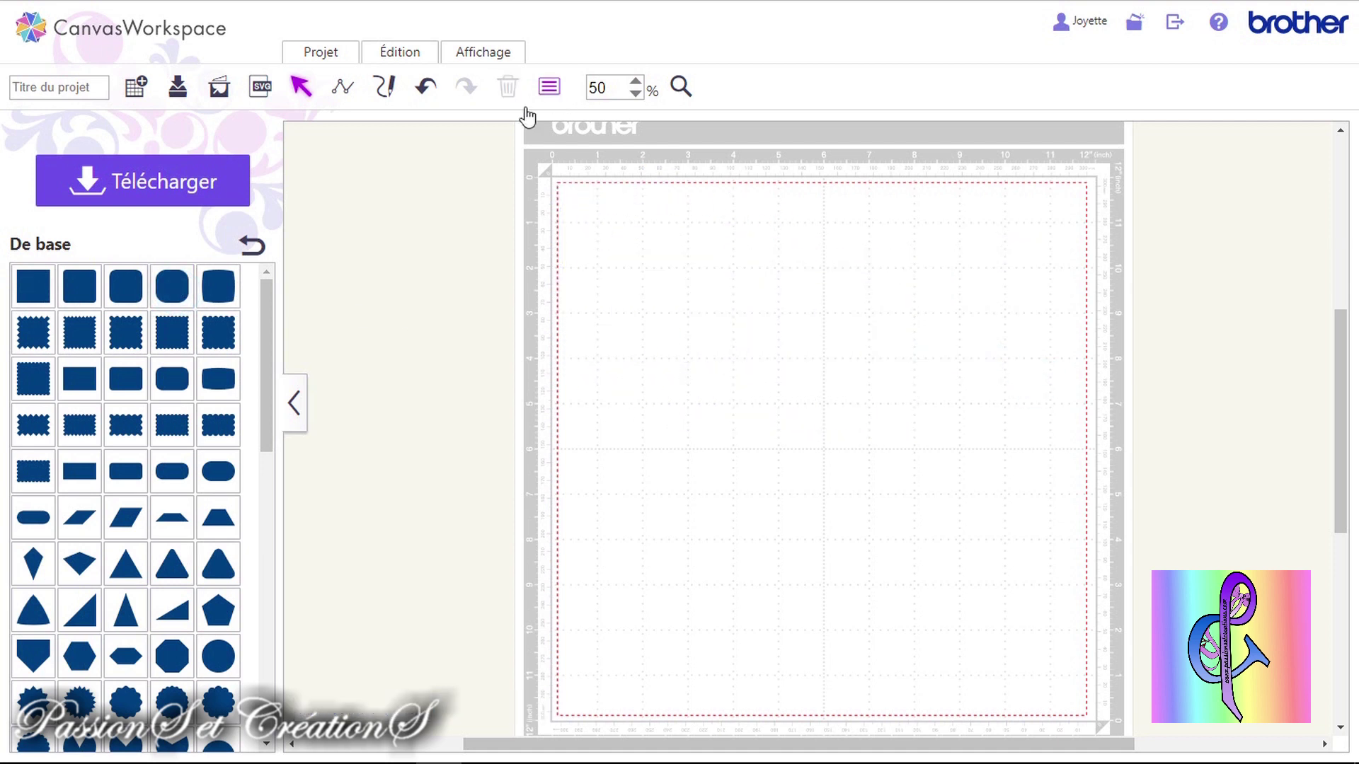
click(134, 314)
key(Delete)
Insert the notched arrow from the De base shapes onto the mat and delete it
scroll(125, 555, down, 4)
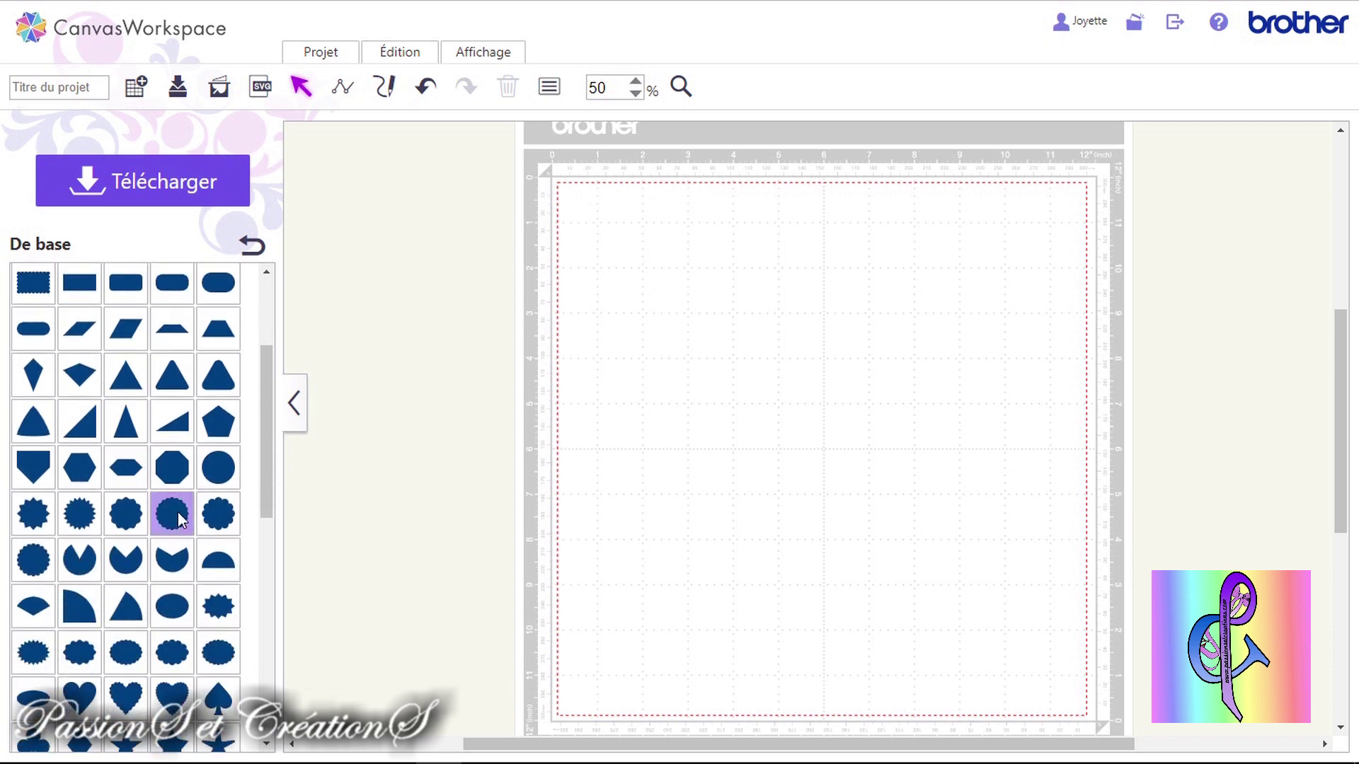
scroll(176, 512, down, 2)
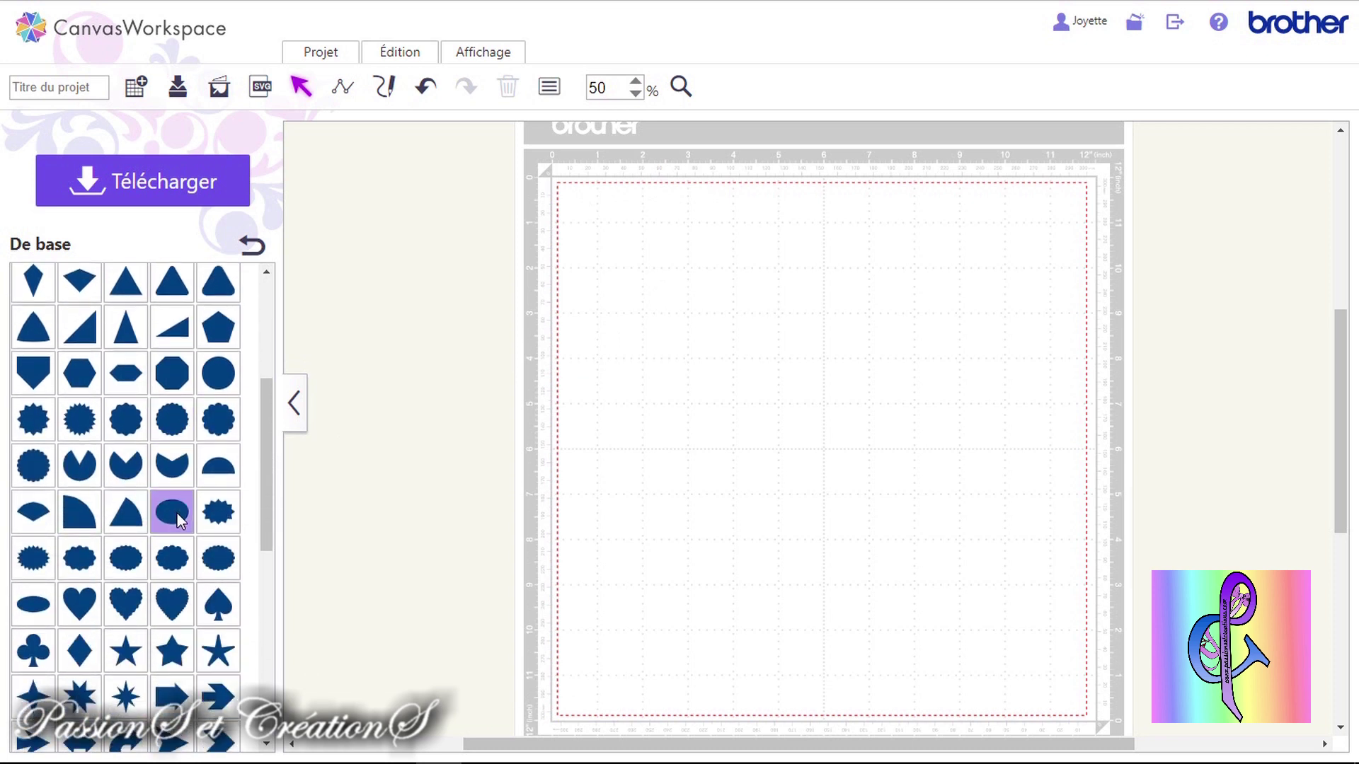
scroll(177, 513, down, 6)
click(219, 426)
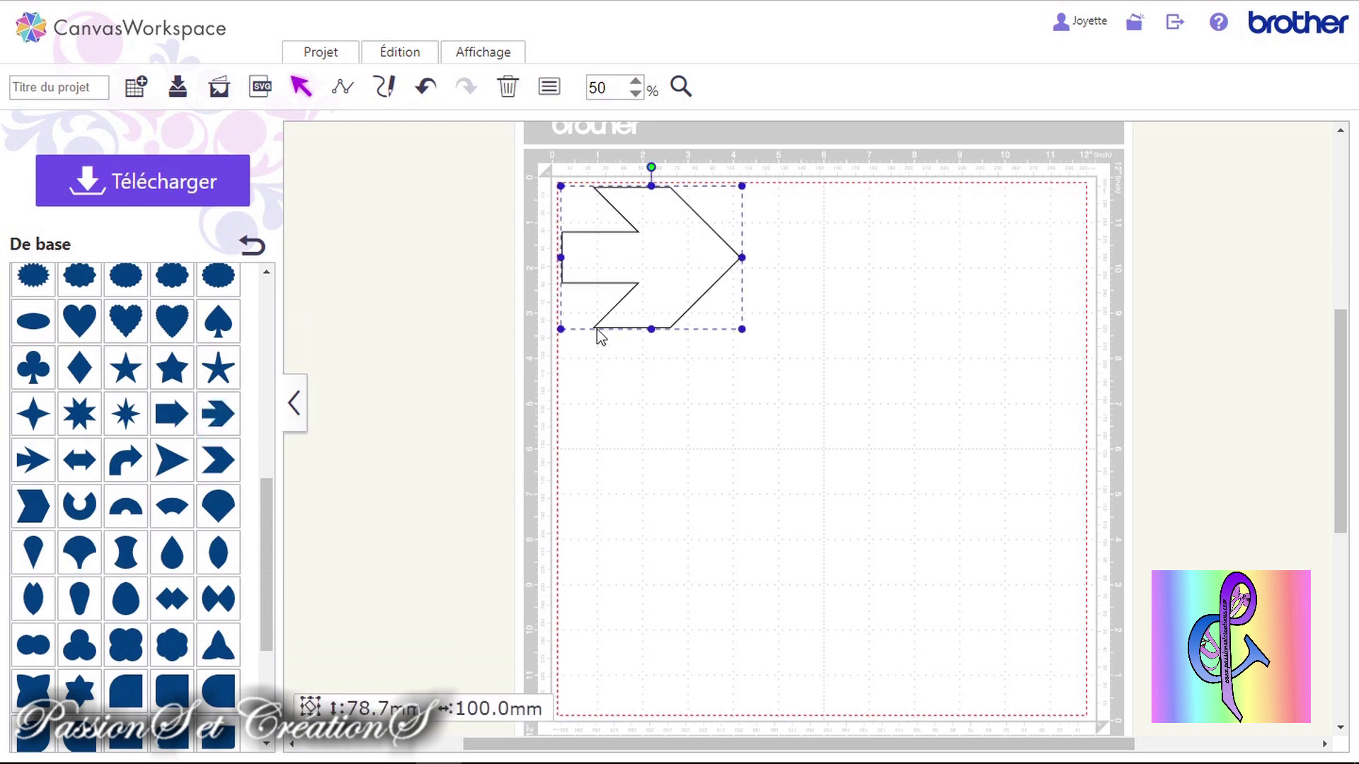
key(Delete)
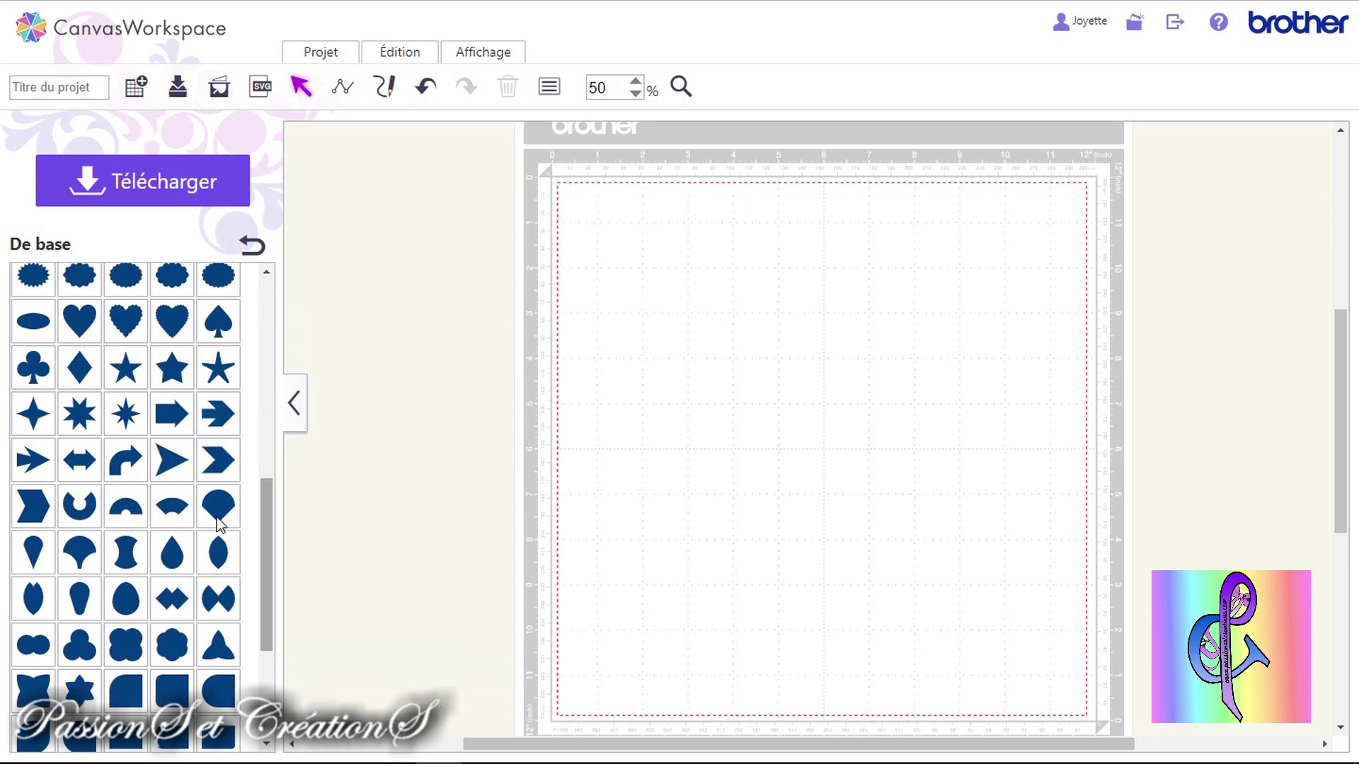
scroll(123, 496, down, 5)
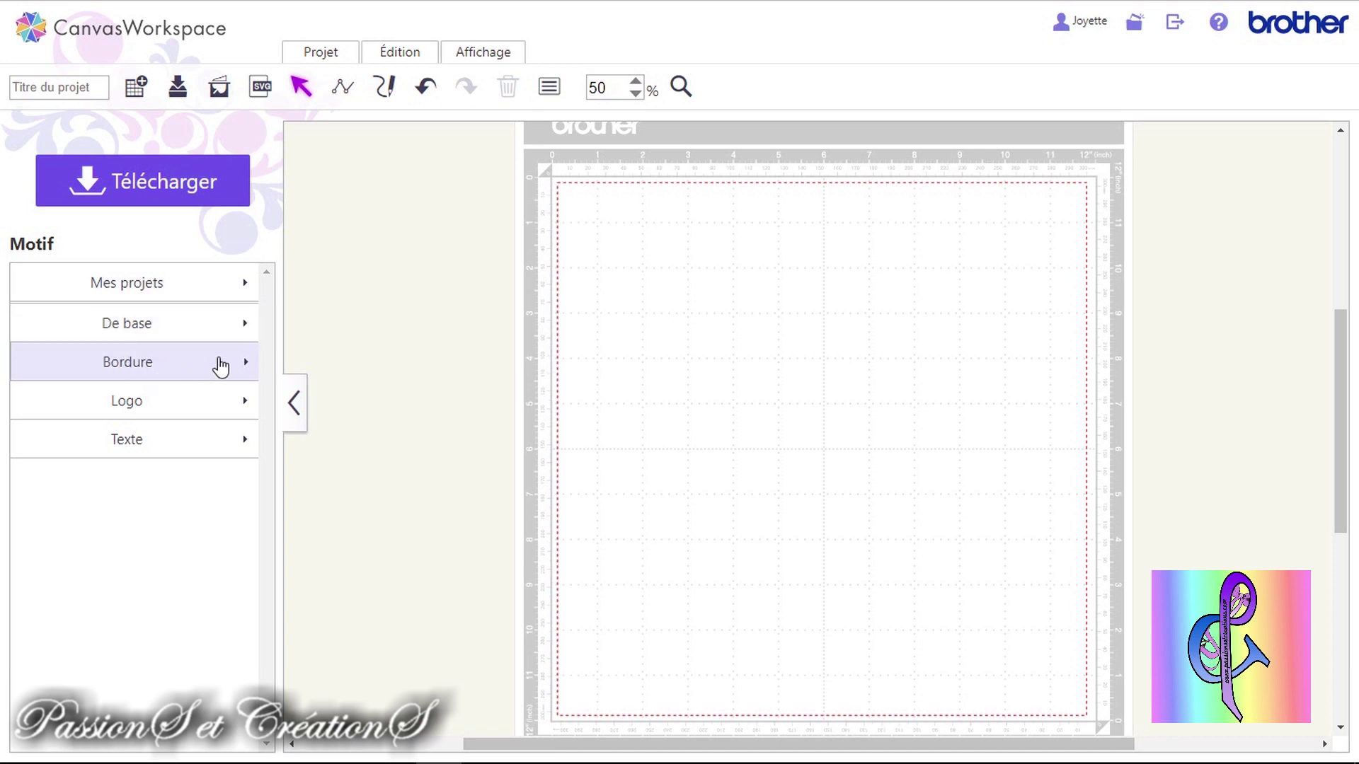
Insert the hearts border from the Bordure patterns onto the mat and delete it
click(220, 366)
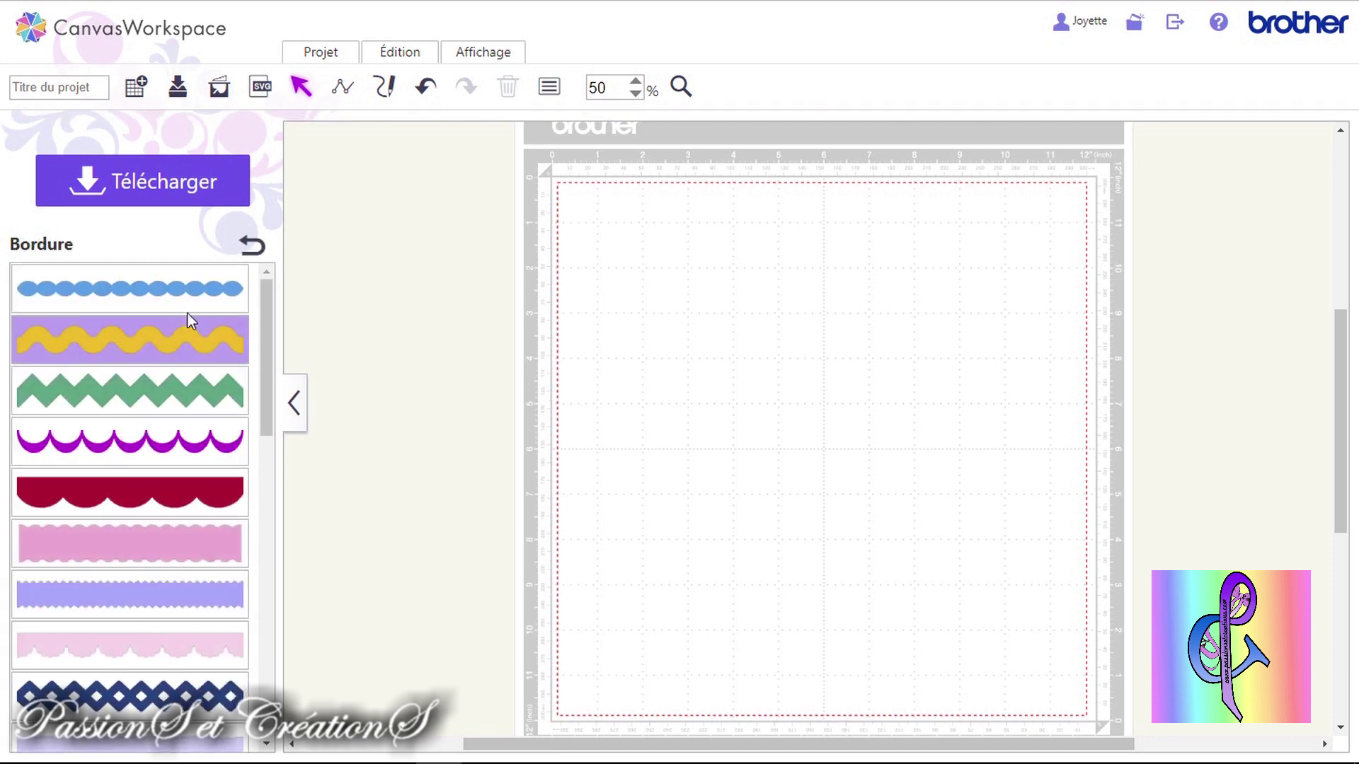
scroll(191, 346, down, 10)
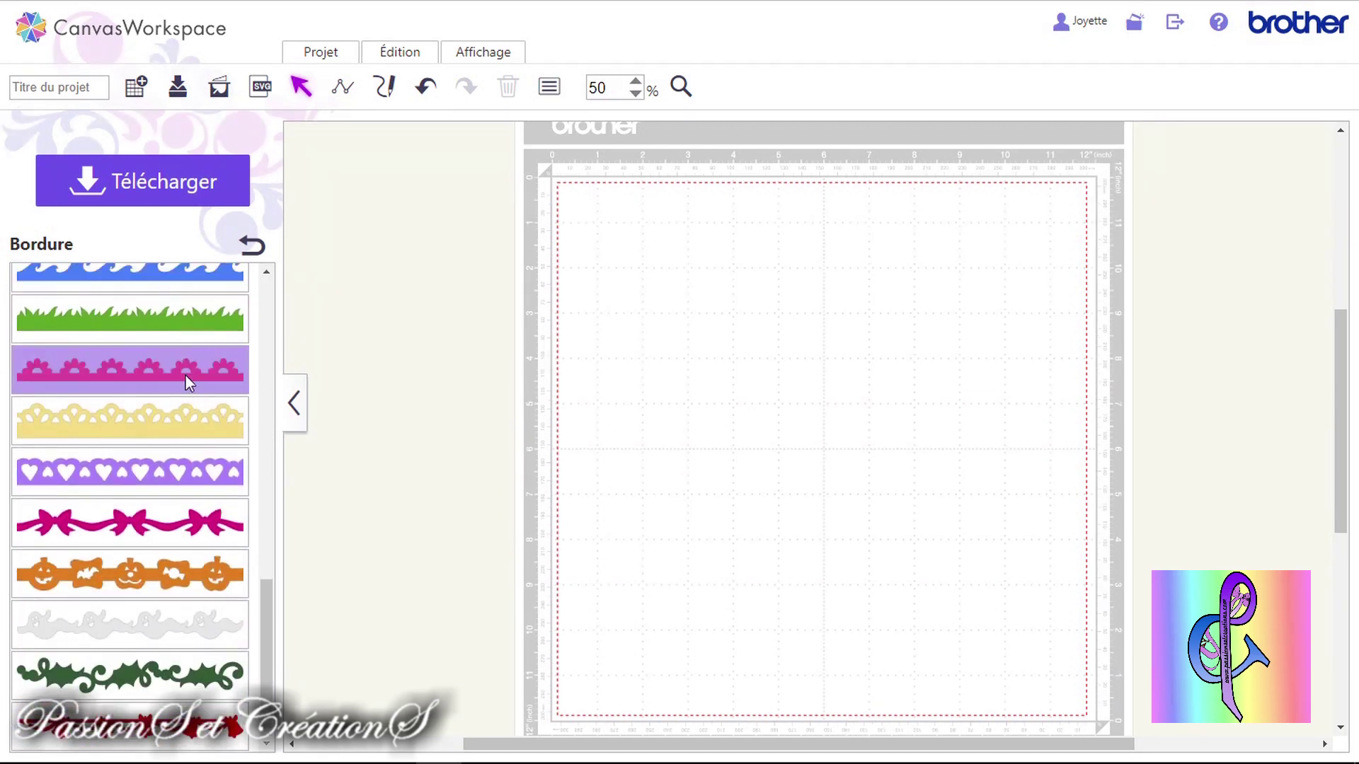
click(159, 469)
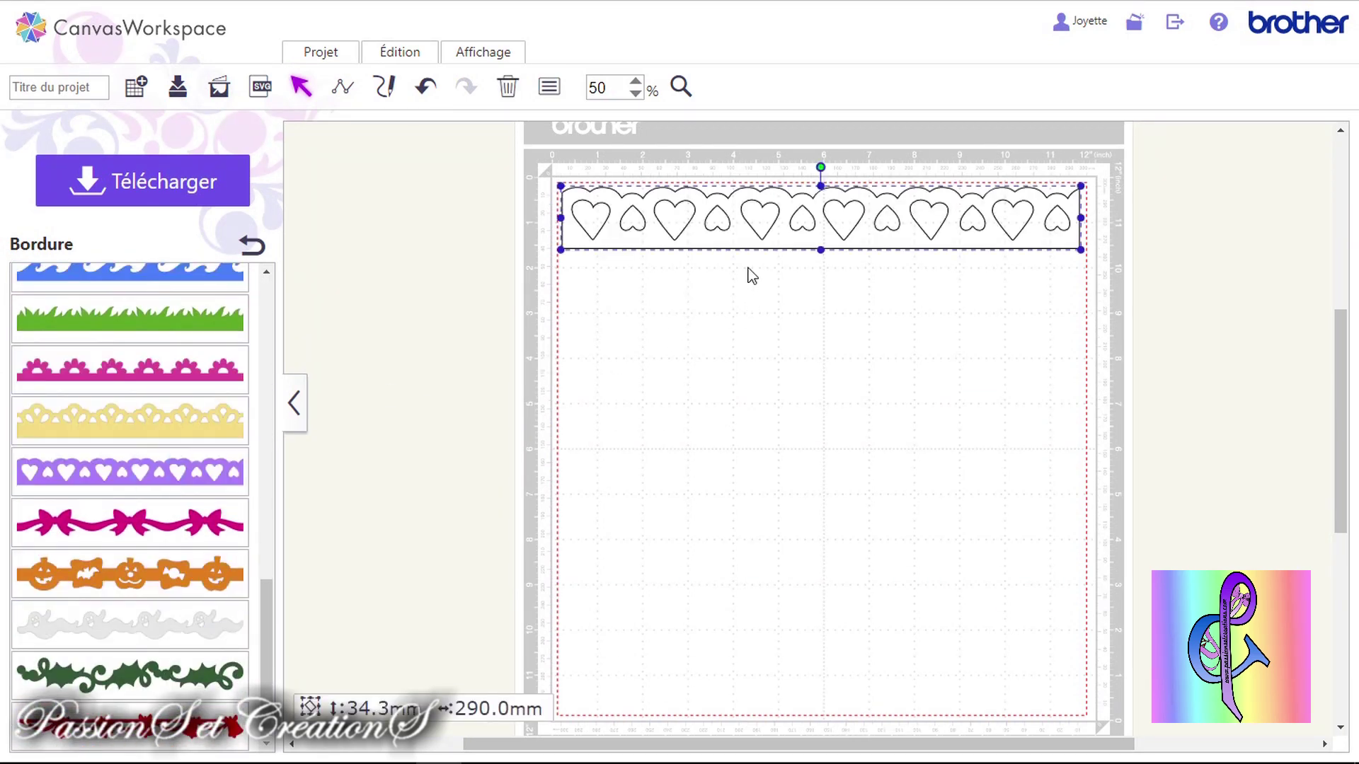
key(Delete)
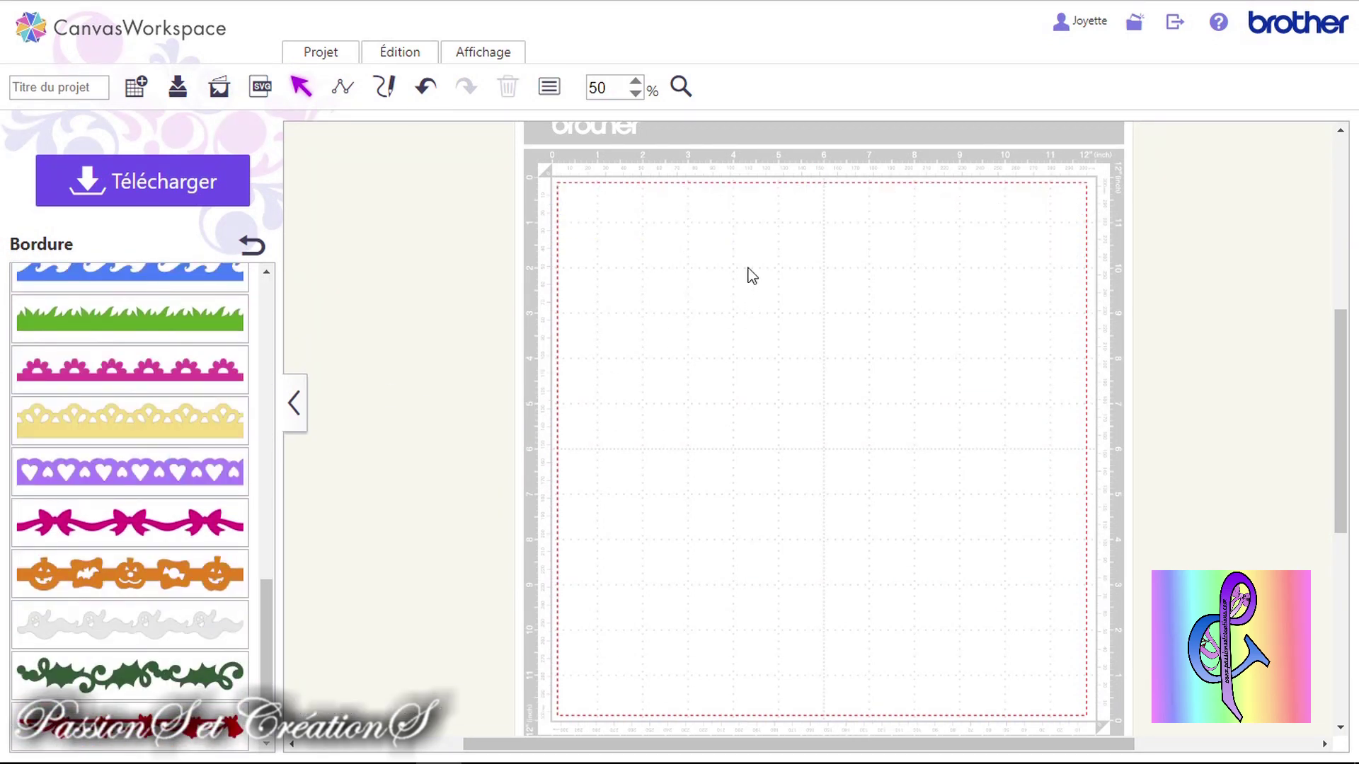
Insert the Halloween pumpkin border onto the mat and delete it
click(201, 581)
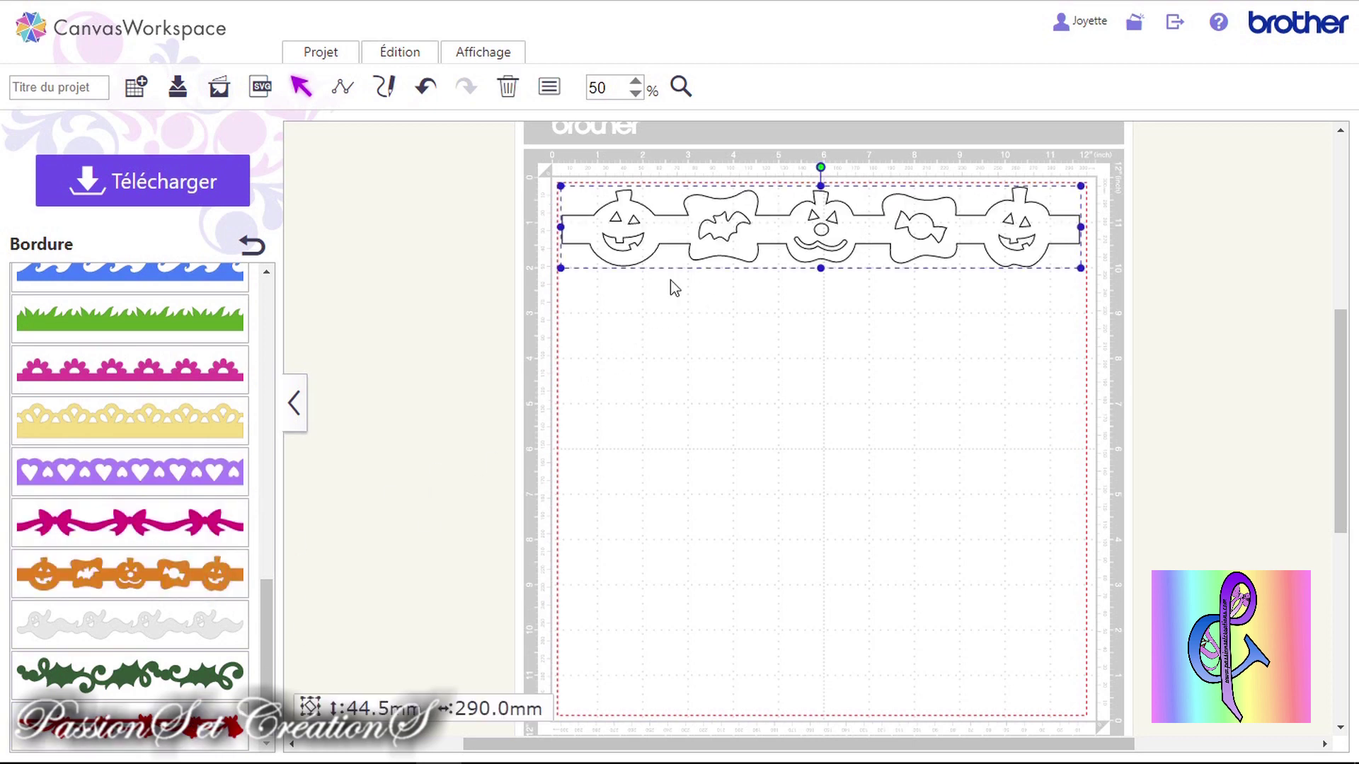
key(Delete)
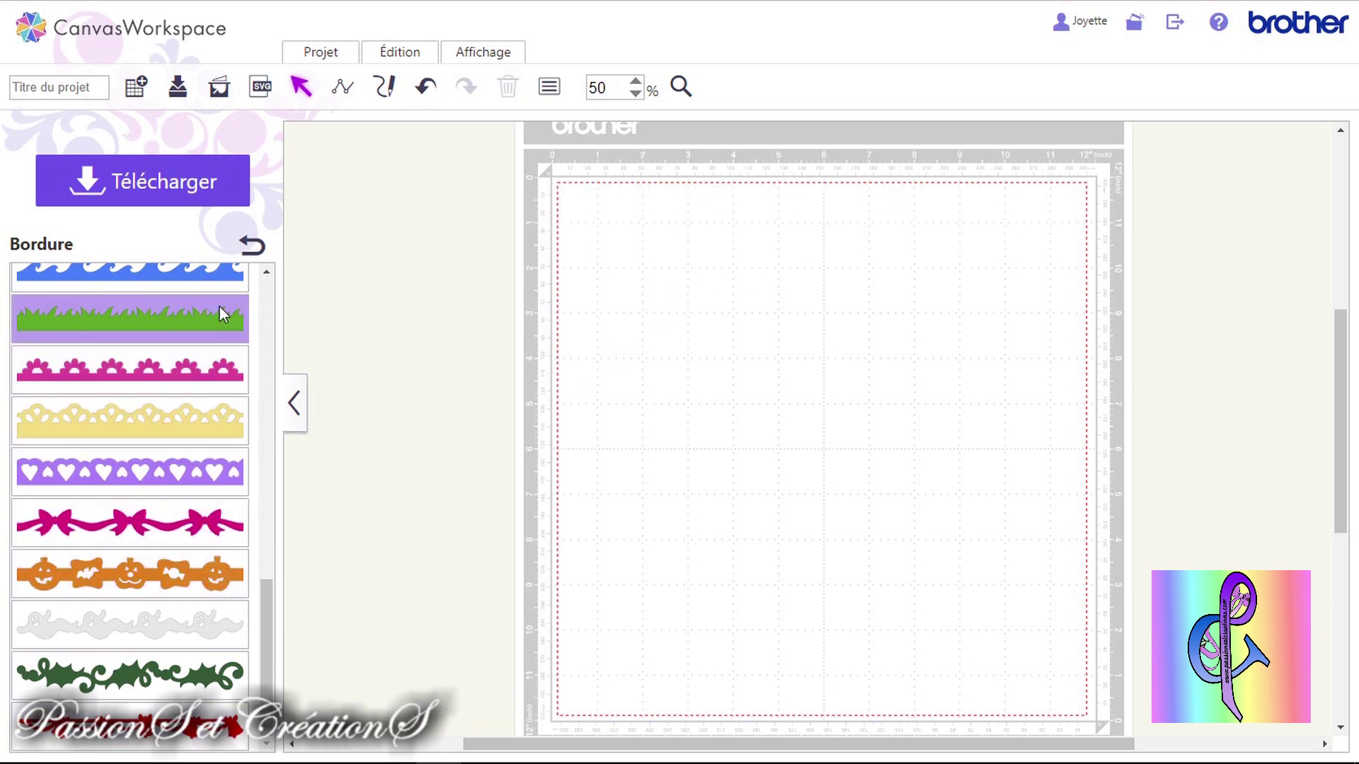
scroll(210, 342, up, 8)
scroll(205, 341, up, 3)
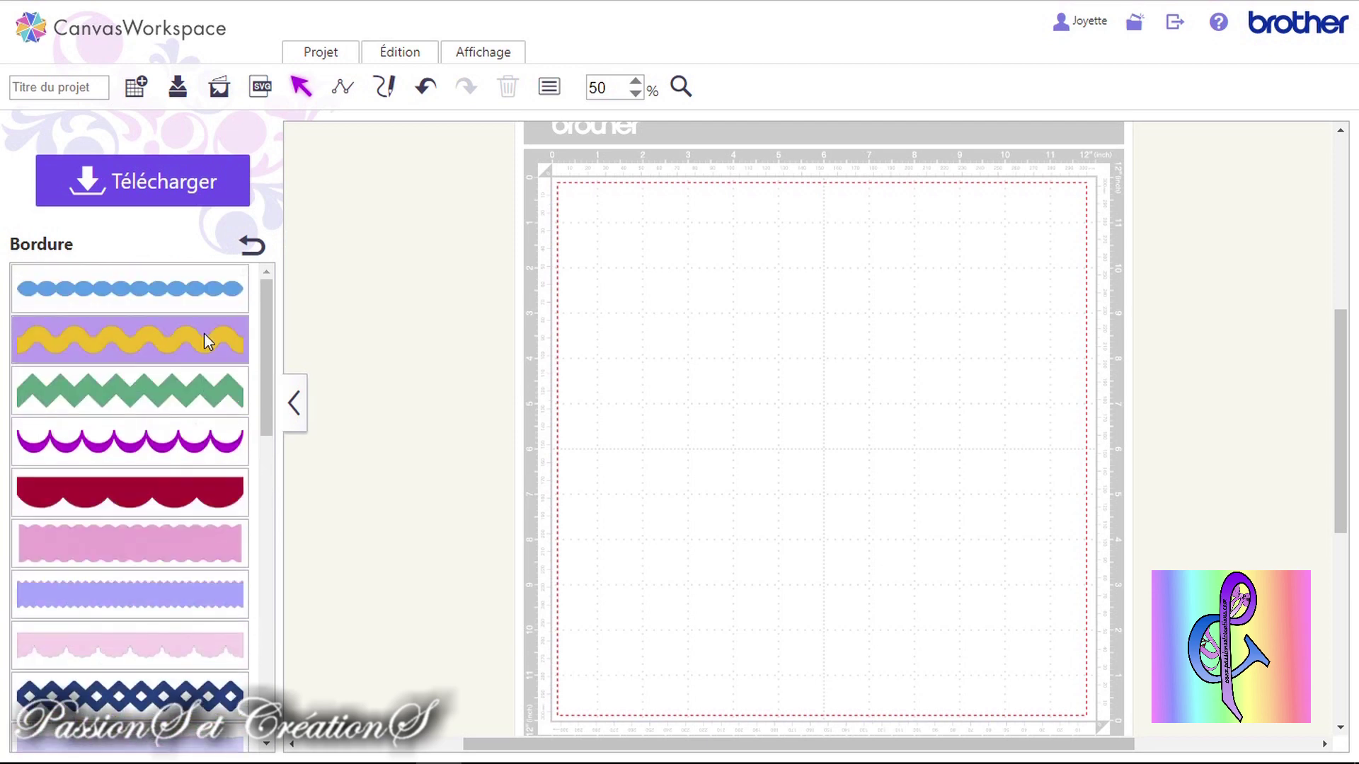
Insert the BROTHER word from the Logo patterns and move it down toward the middle of the mat
click(253, 247)
click(208, 412)
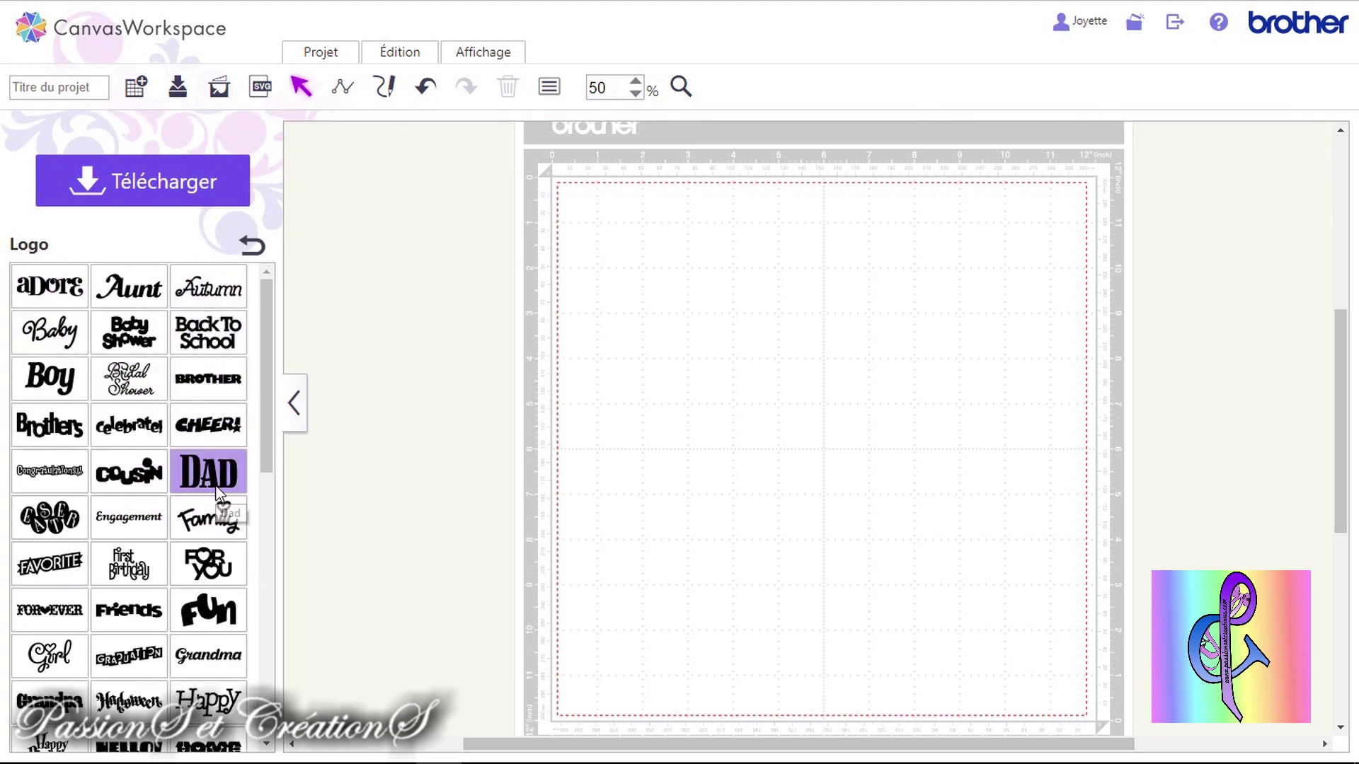
click(211, 386)
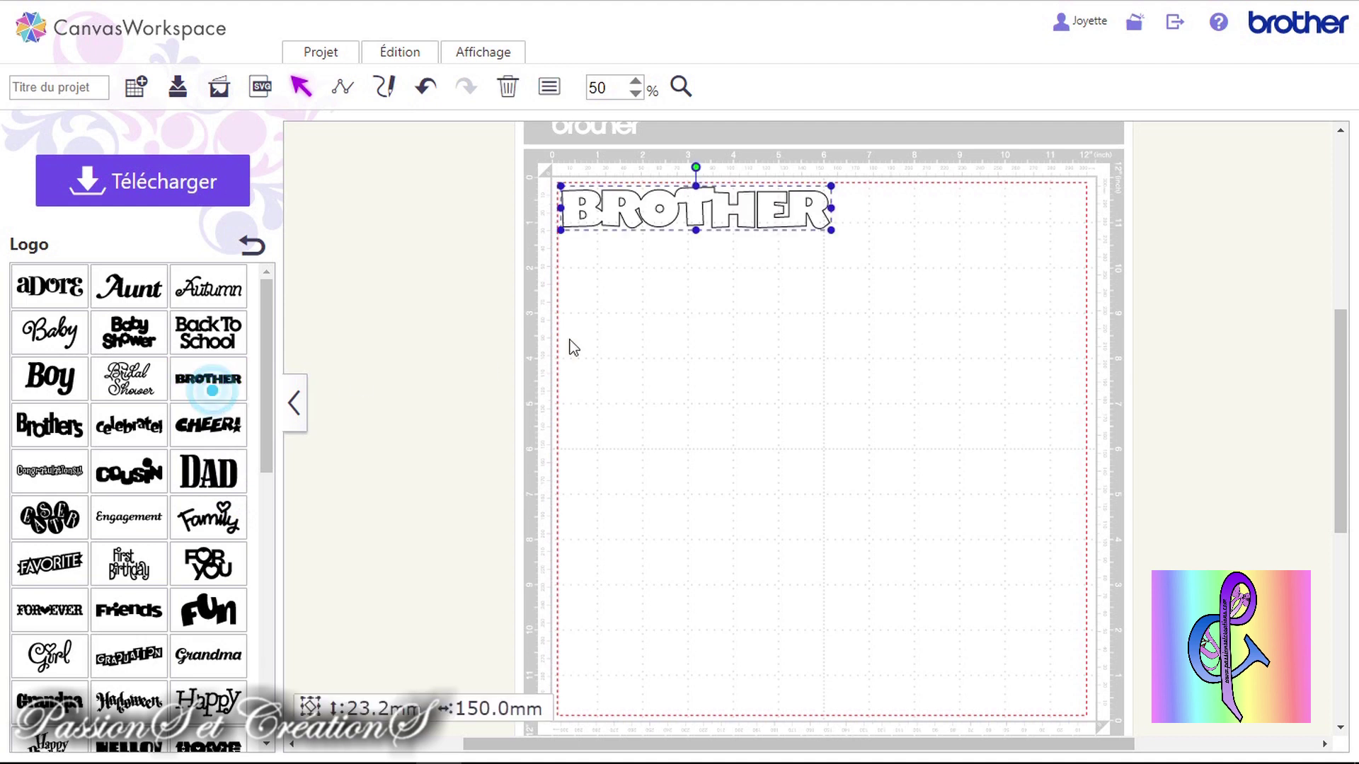
drag(693, 208, 739, 349)
click(882, 370)
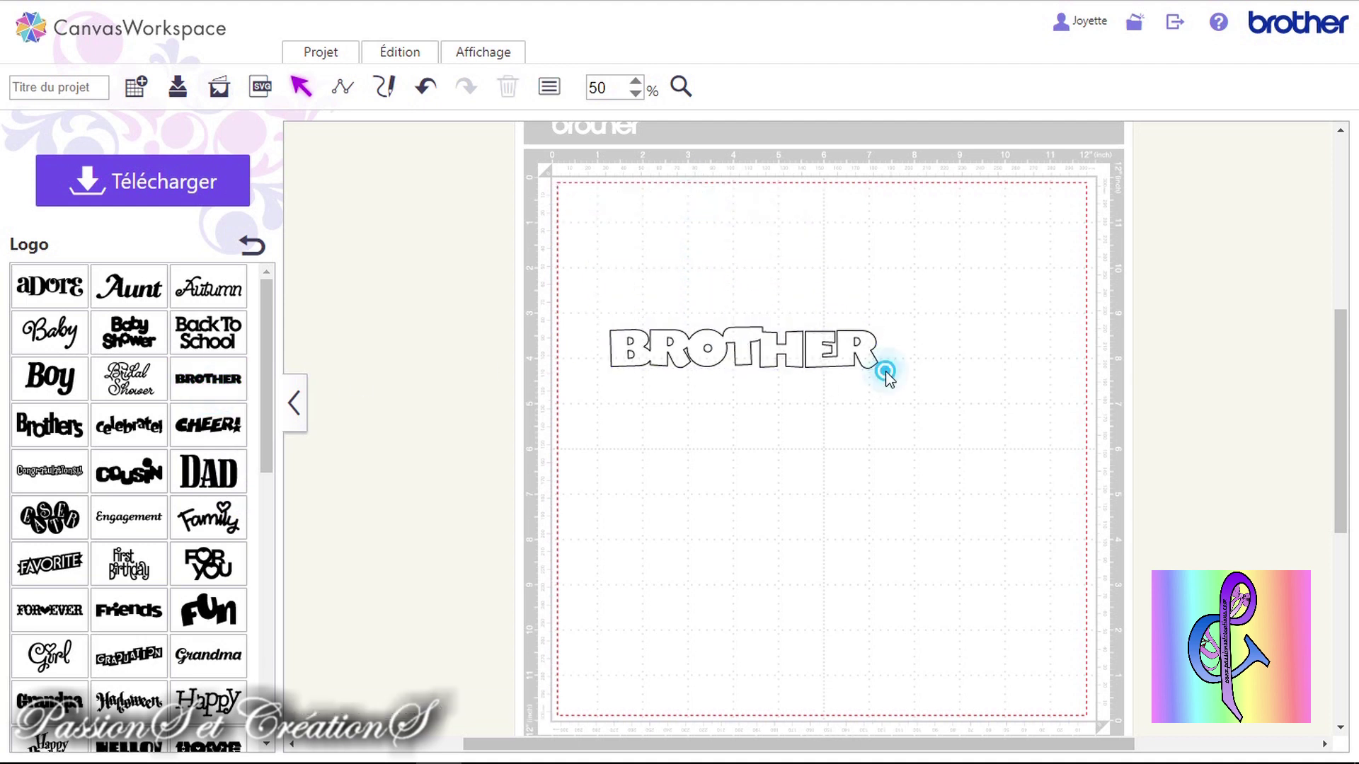
Enlarge the BROTHER word to about 240 mm wide and delete it
click(860, 357)
drag(880, 370, 1035, 437)
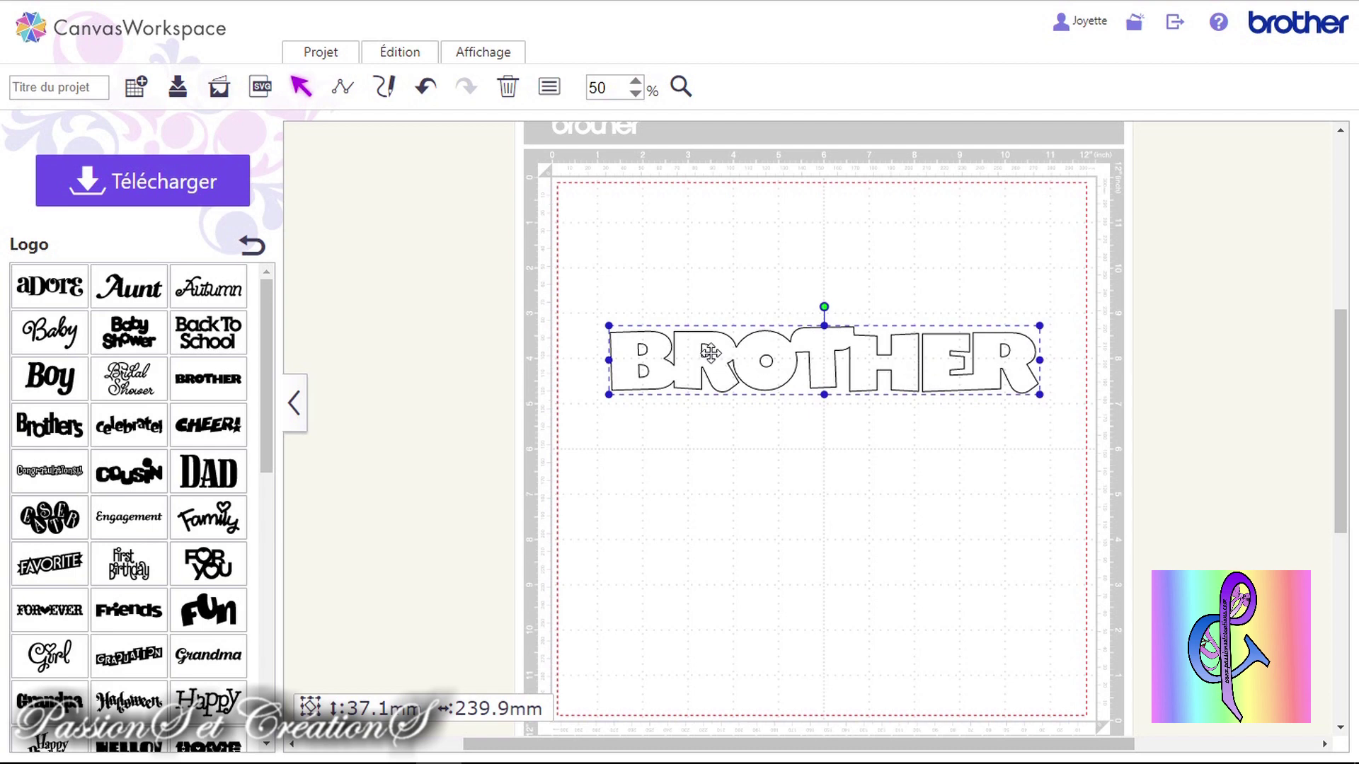
key(Delete)
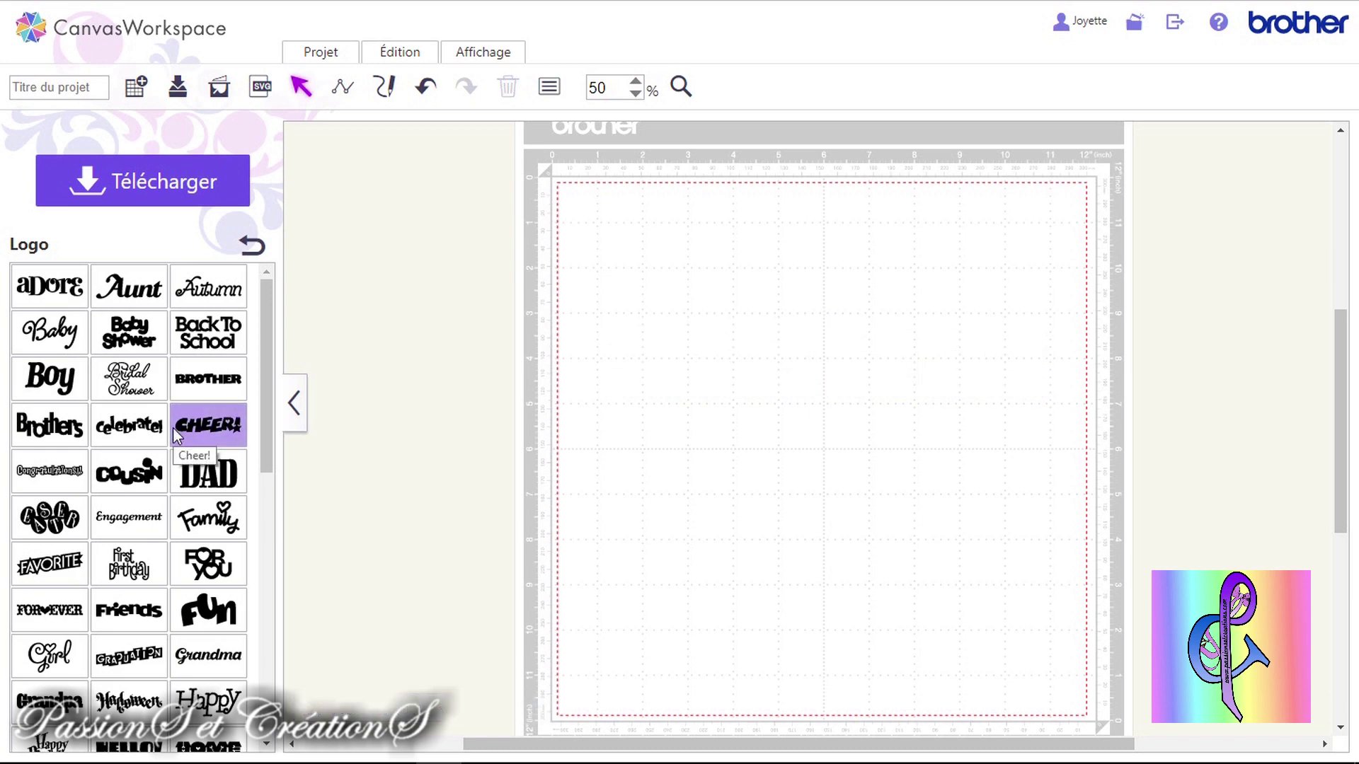
Insert the My Garden design from the Logo patterns and move it toward the middle of the mat
scroll(173, 427, down, 6)
scroll(185, 427, down, 6)
scroll(179, 465, up, 4)
click(113, 460)
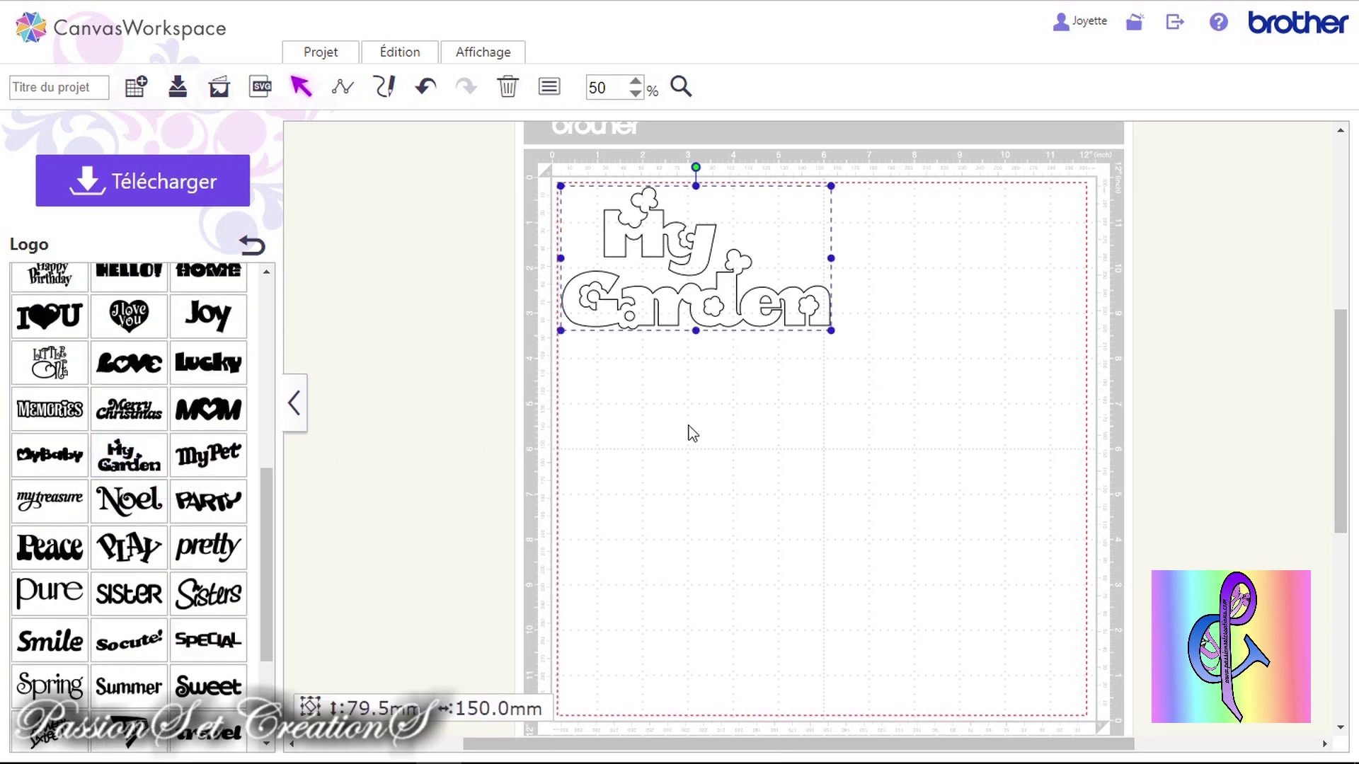
drag(698, 258, 774, 372)
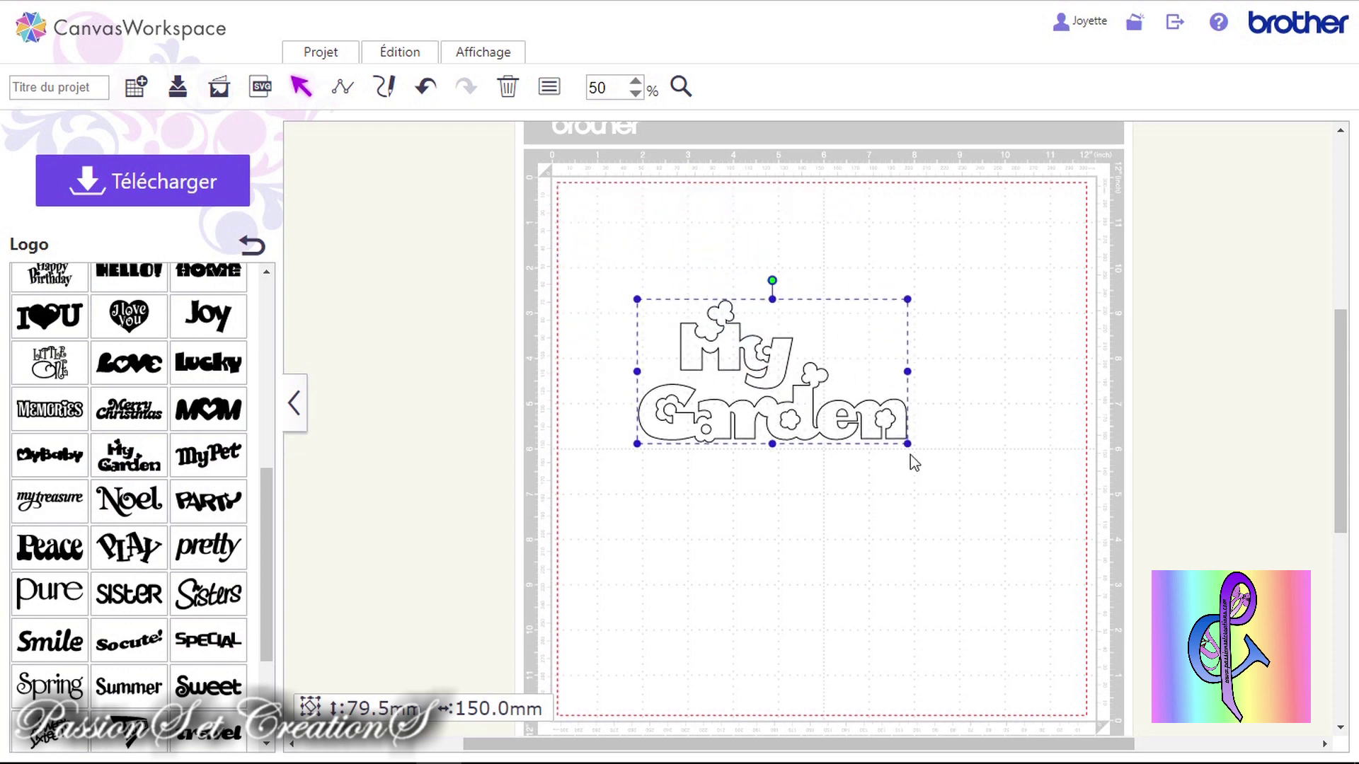
Enlarge the My Garden design to about 219 mm wide and delete it
drag(908, 442, 1034, 601)
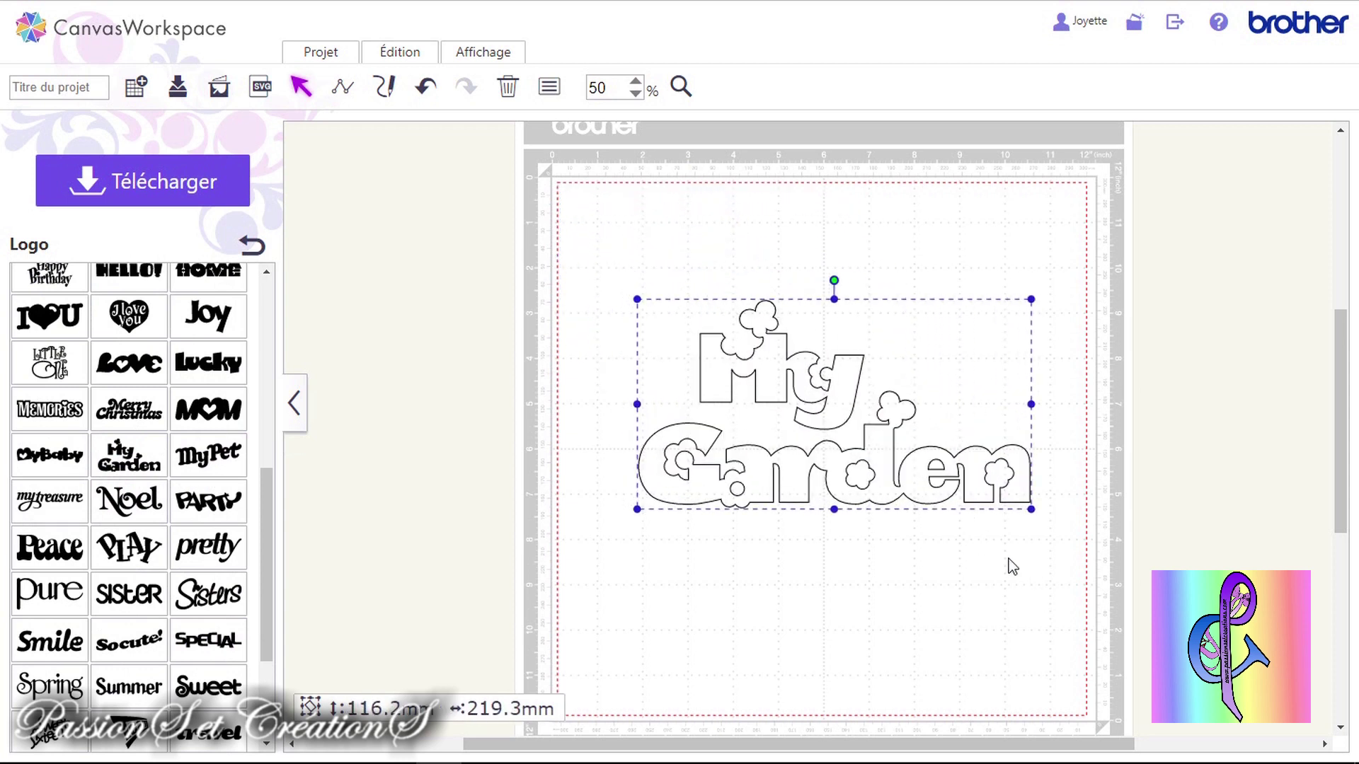
key(Delete)
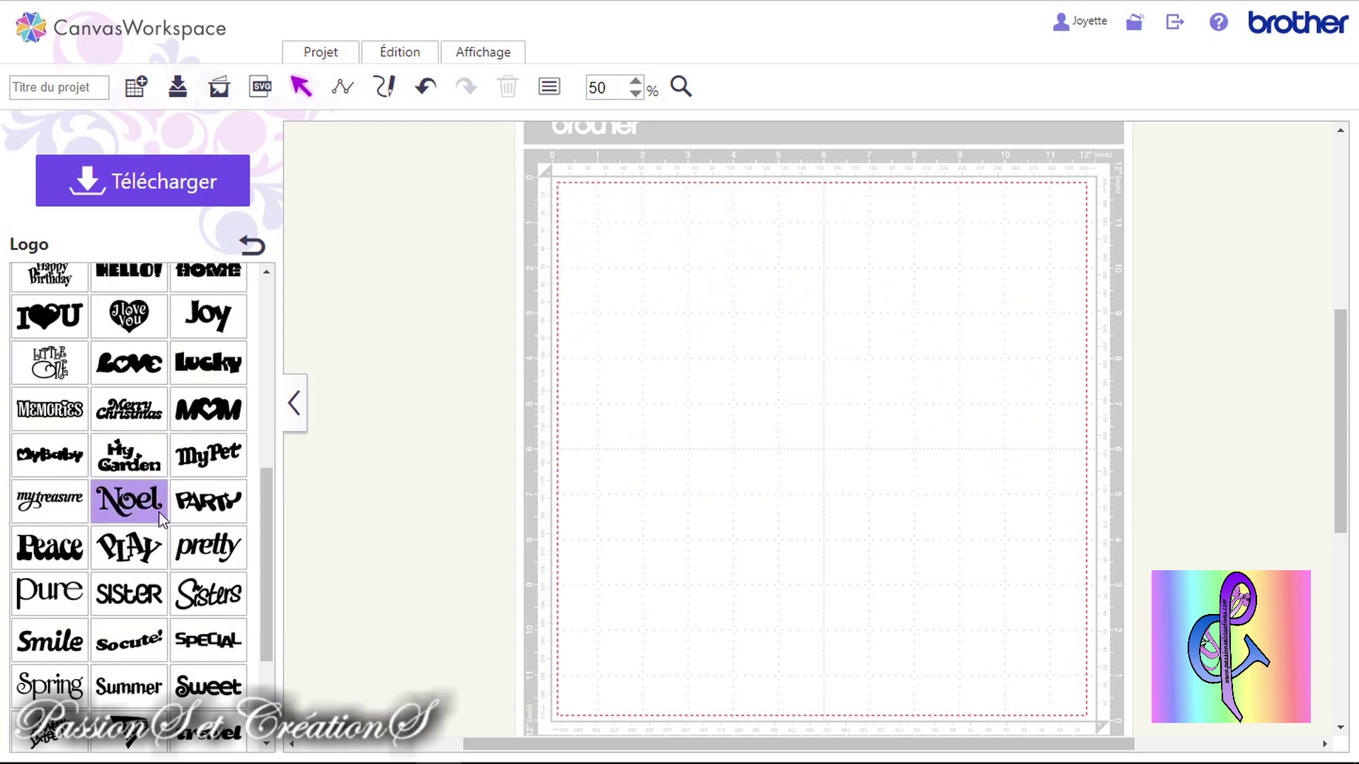
Look through the word designs in the Logo category
scroll(160, 504, up, 3)
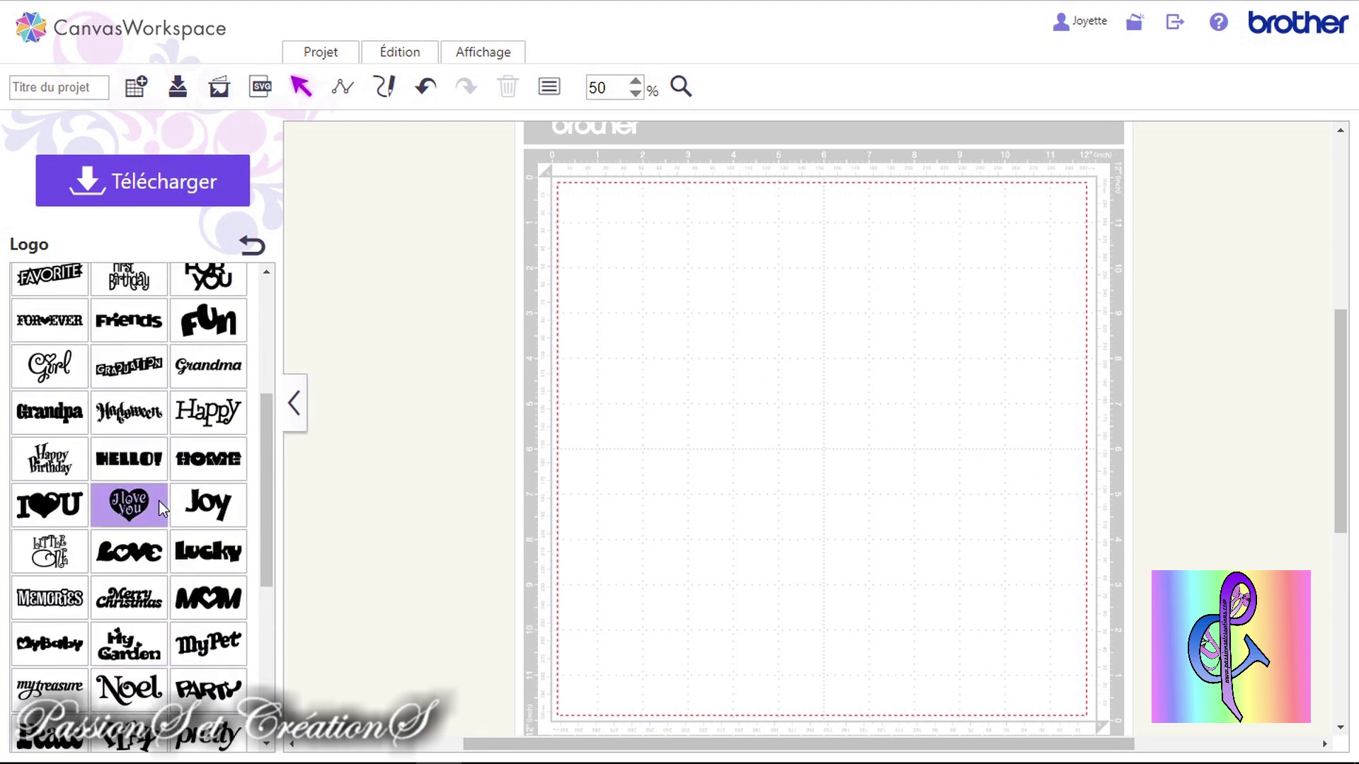
scroll(158, 500, up, 2)
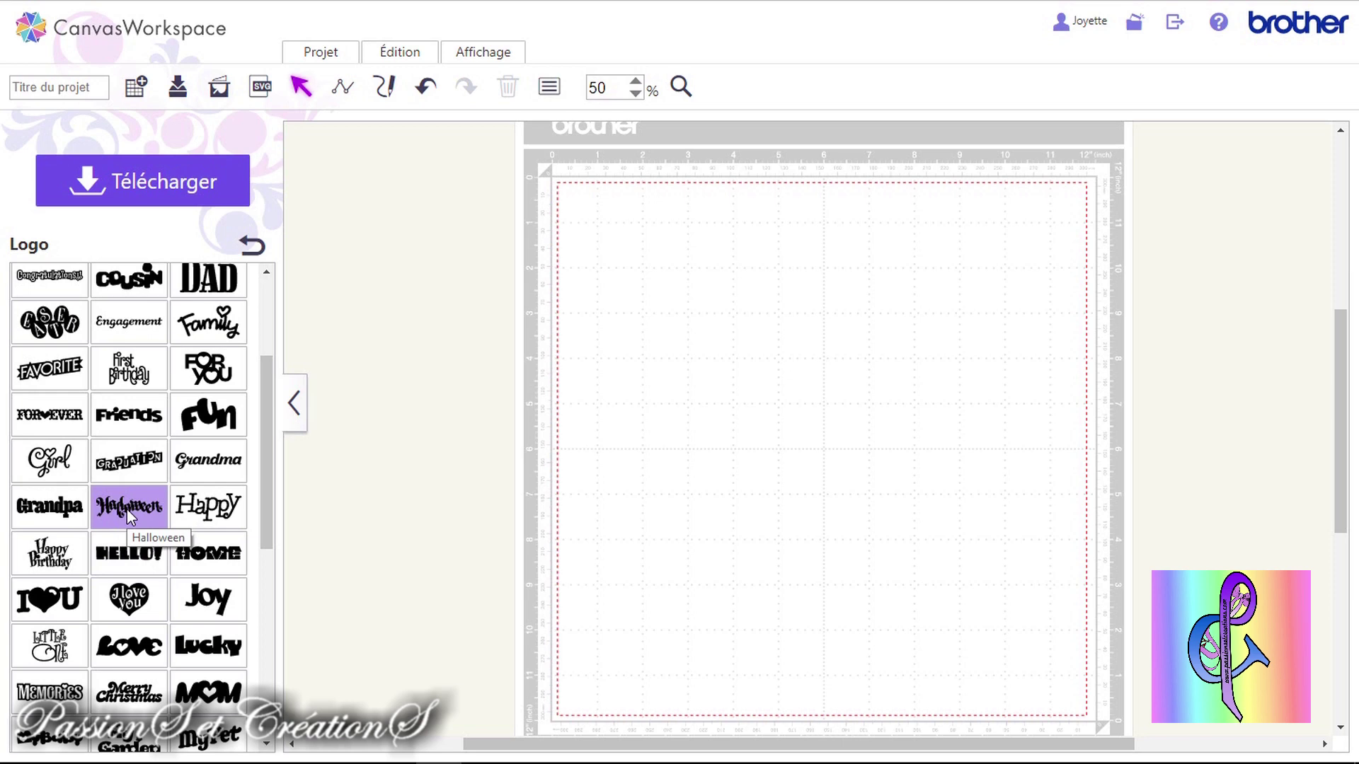
scroll(126, 509, up, 3)
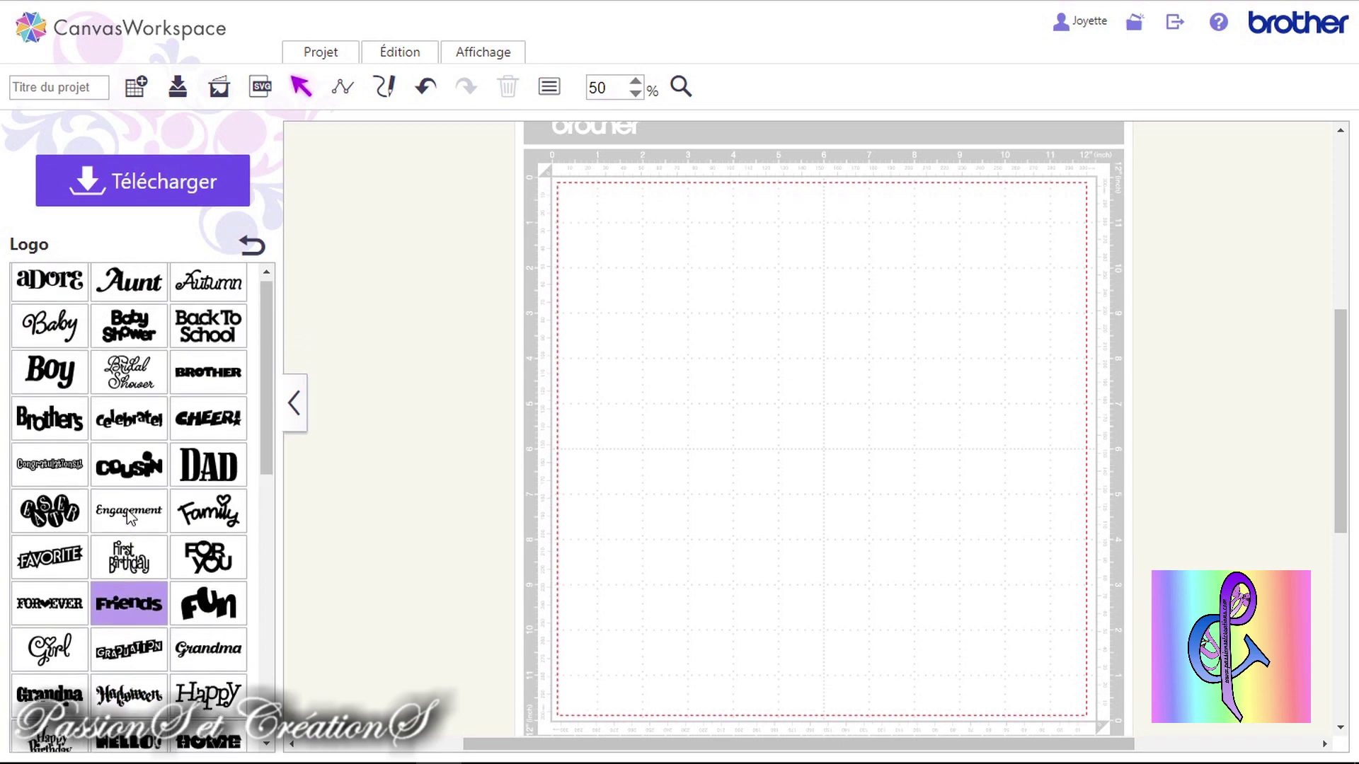
scroll(99, 501, down, 6)
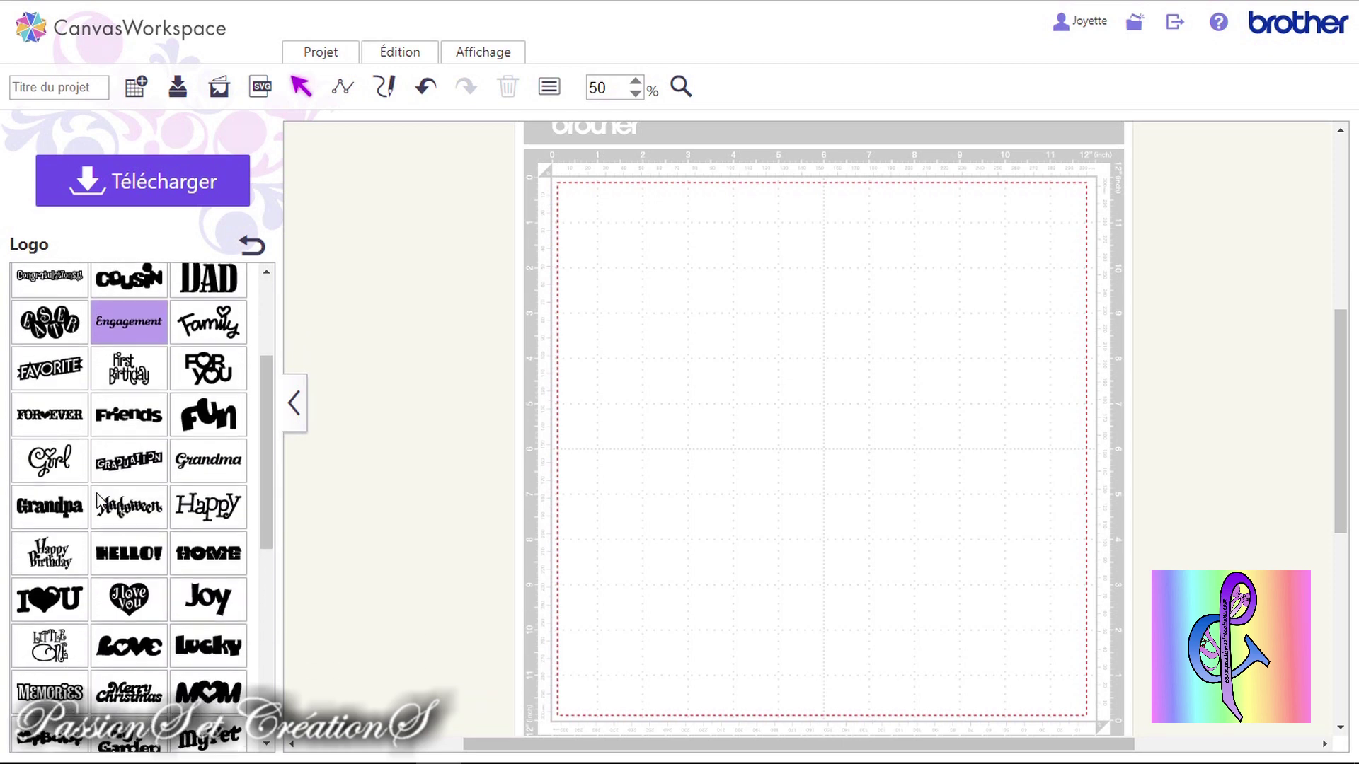
Insert the Joy design from the Logo patterns, move it toward the middle of the mat and delete it
click(207, 409)
drag(704, 248, 816, 350)
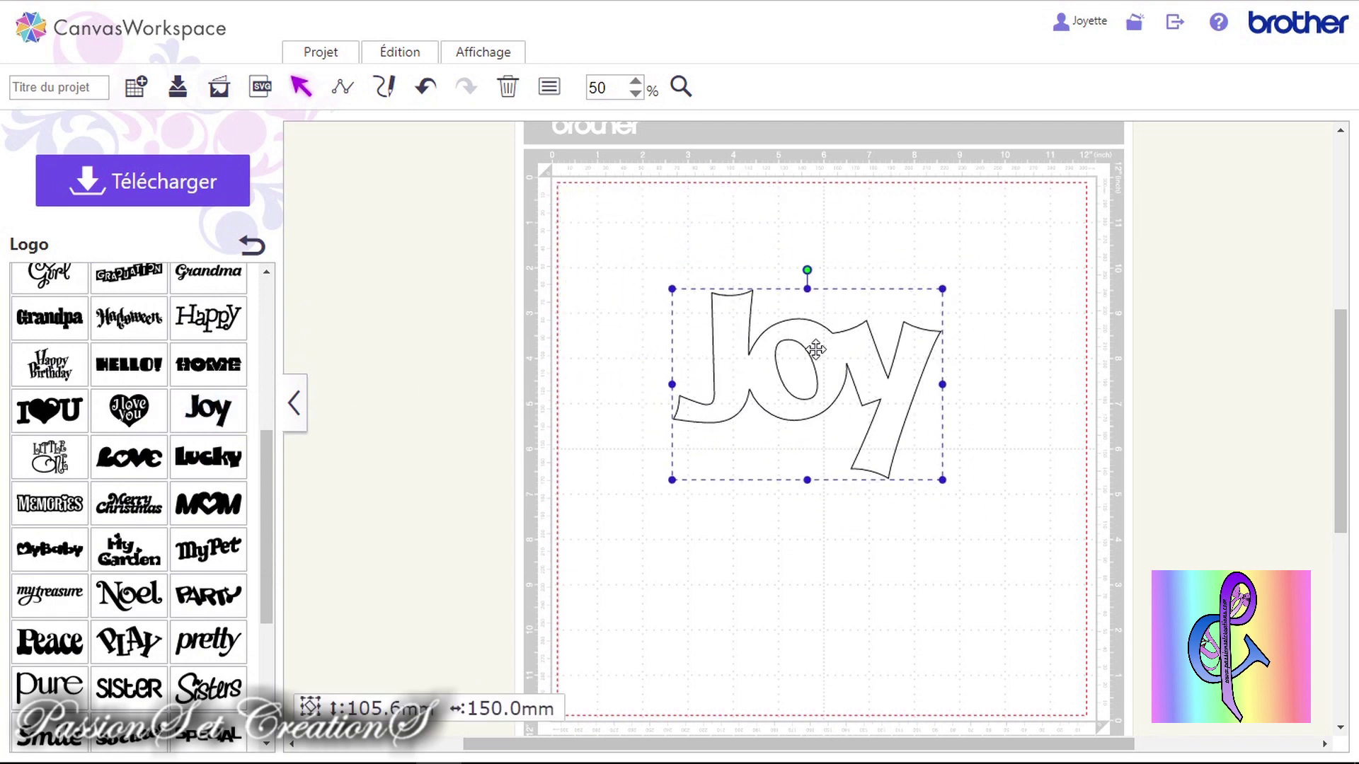
key(Delete)
scroll(81, 572, down, 4)
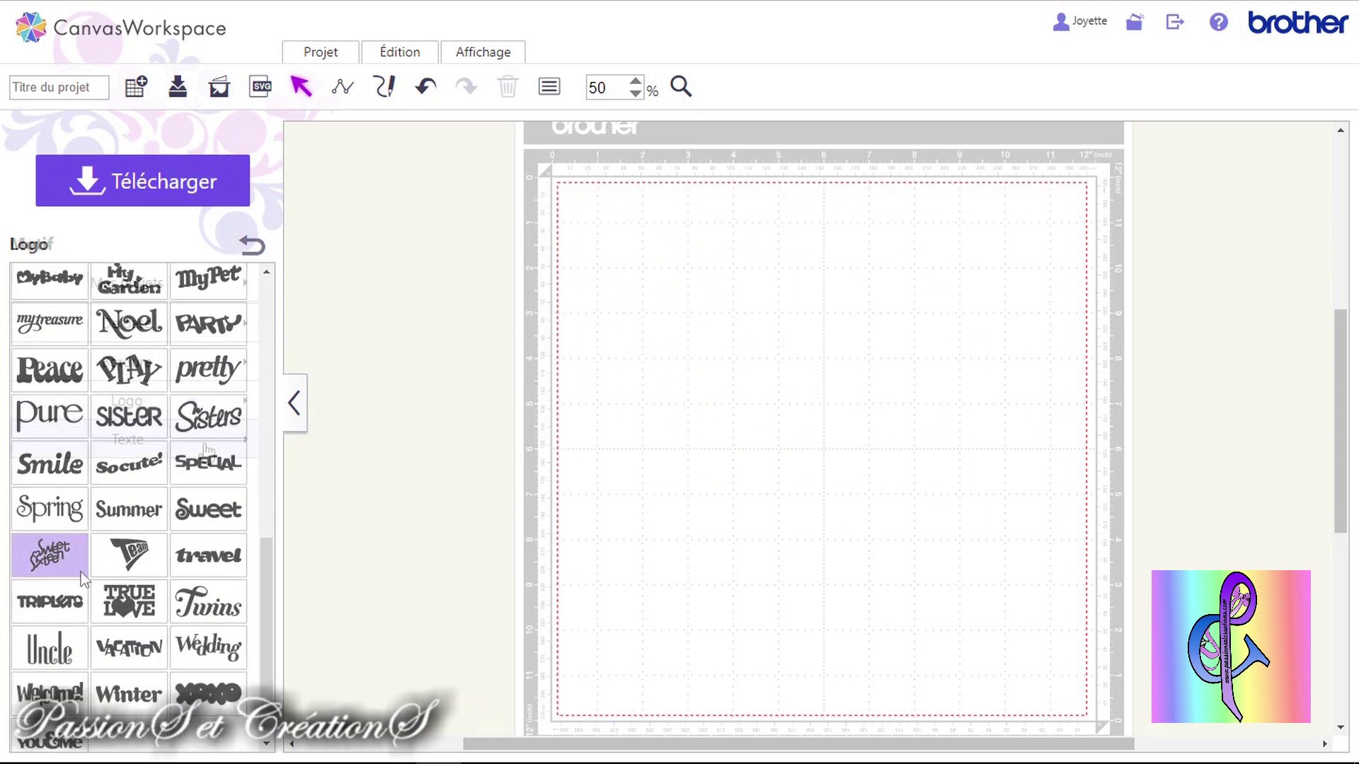
Go to the Texte category of the Motif library and look through its font styles
click(251, 246)
click(216, 451)
scroll(219, 443, down, 1)
scroll(228, 487, up, 1)
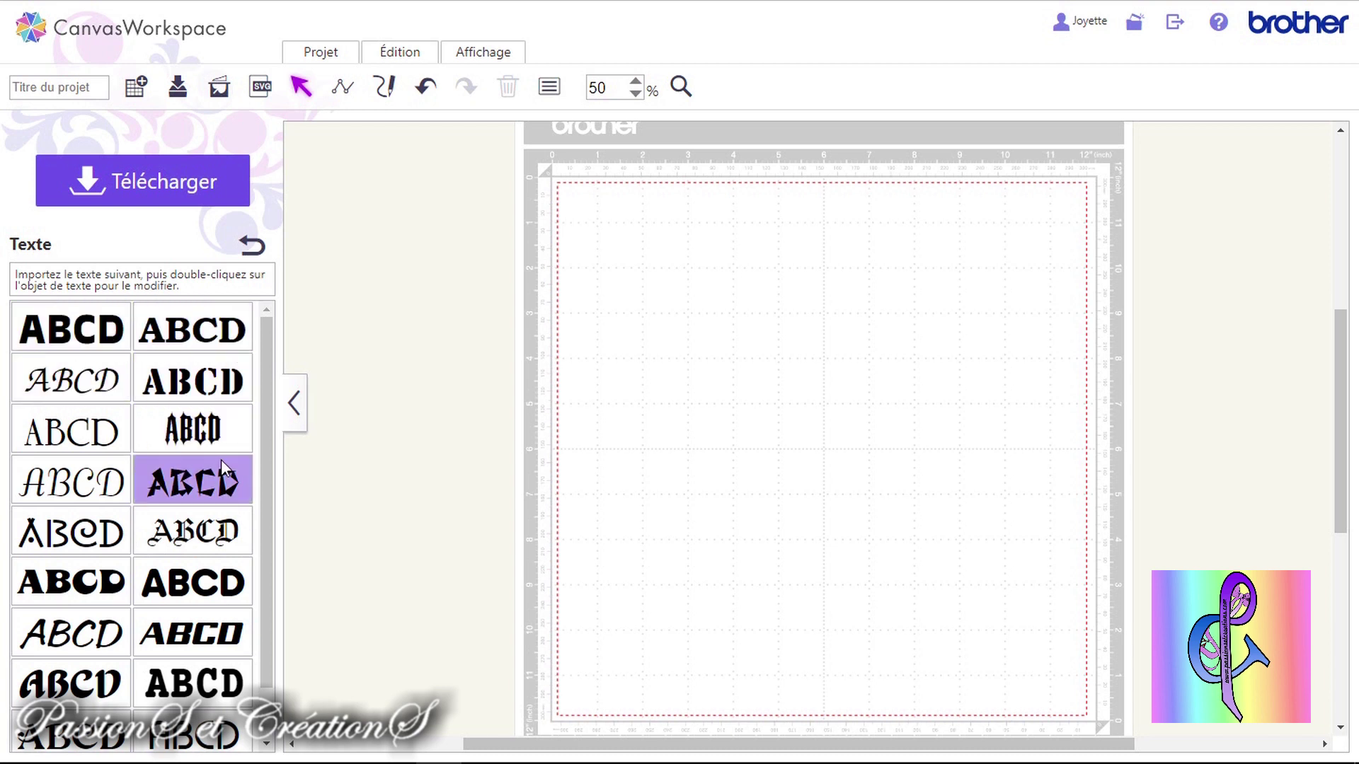
scroll(221, 459, down, 1)
scroll(191, 524, up, 1)
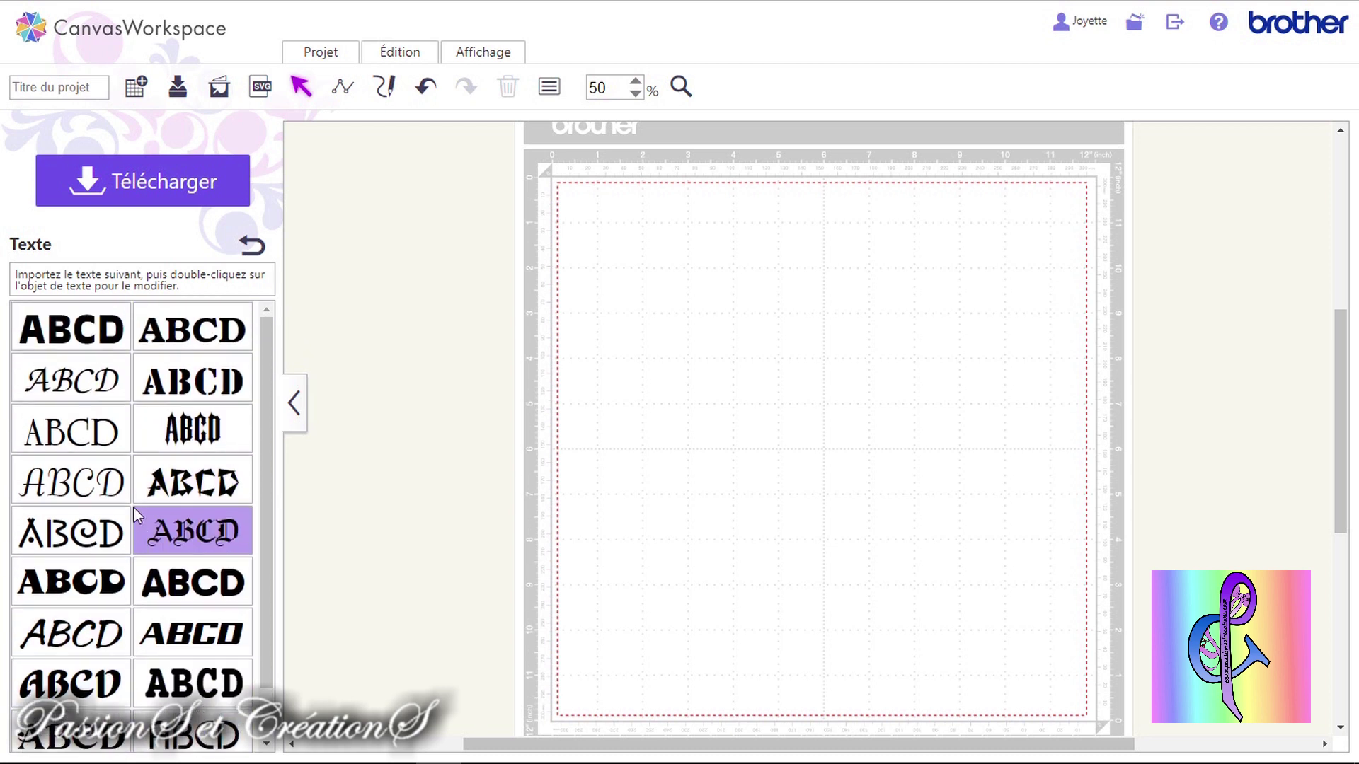
Insert a text object in the first bold font, move it toward the middle of the mat and replace its wording with "voigjdtghoer"
click(62, 329)
drag(692, 211, 785, 333)
double_click(872, 348)
drag(872, 349, 634, 366)
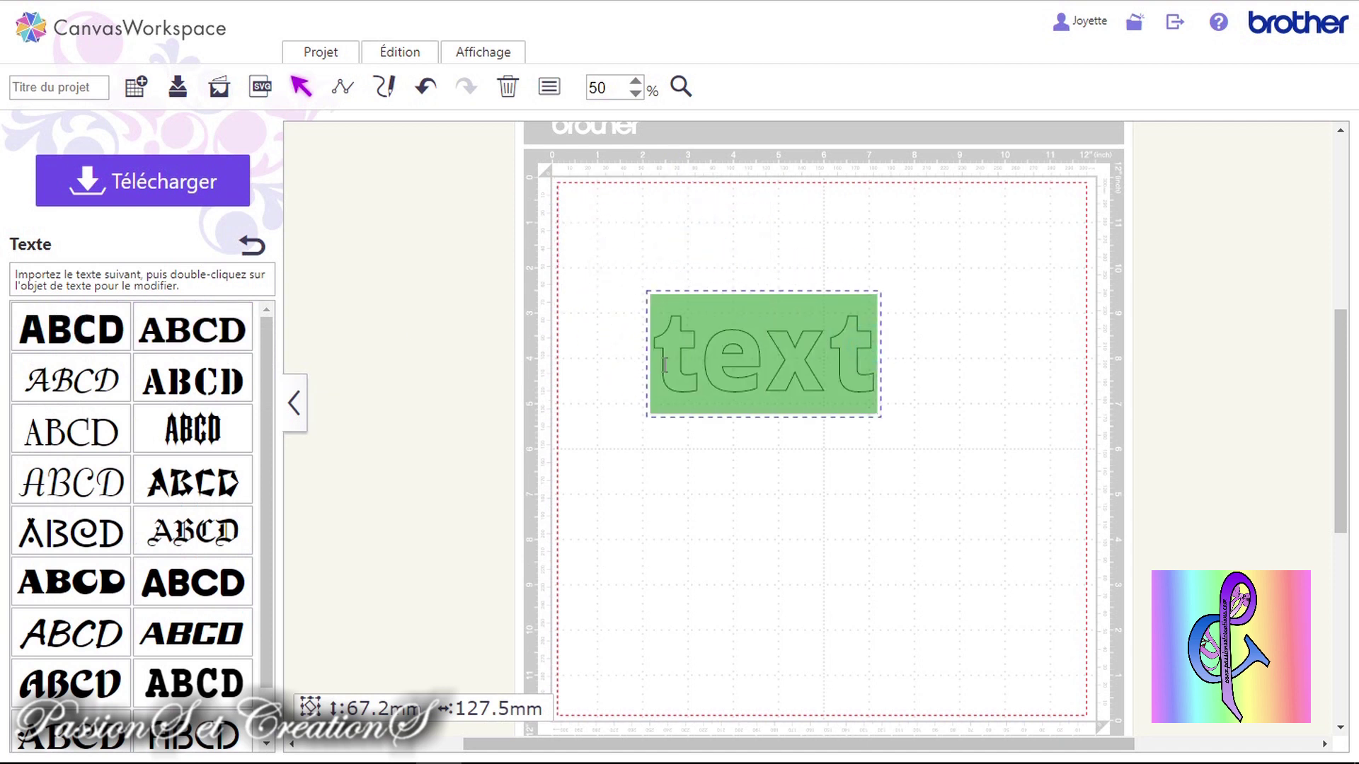
text(voigjdtghoer)
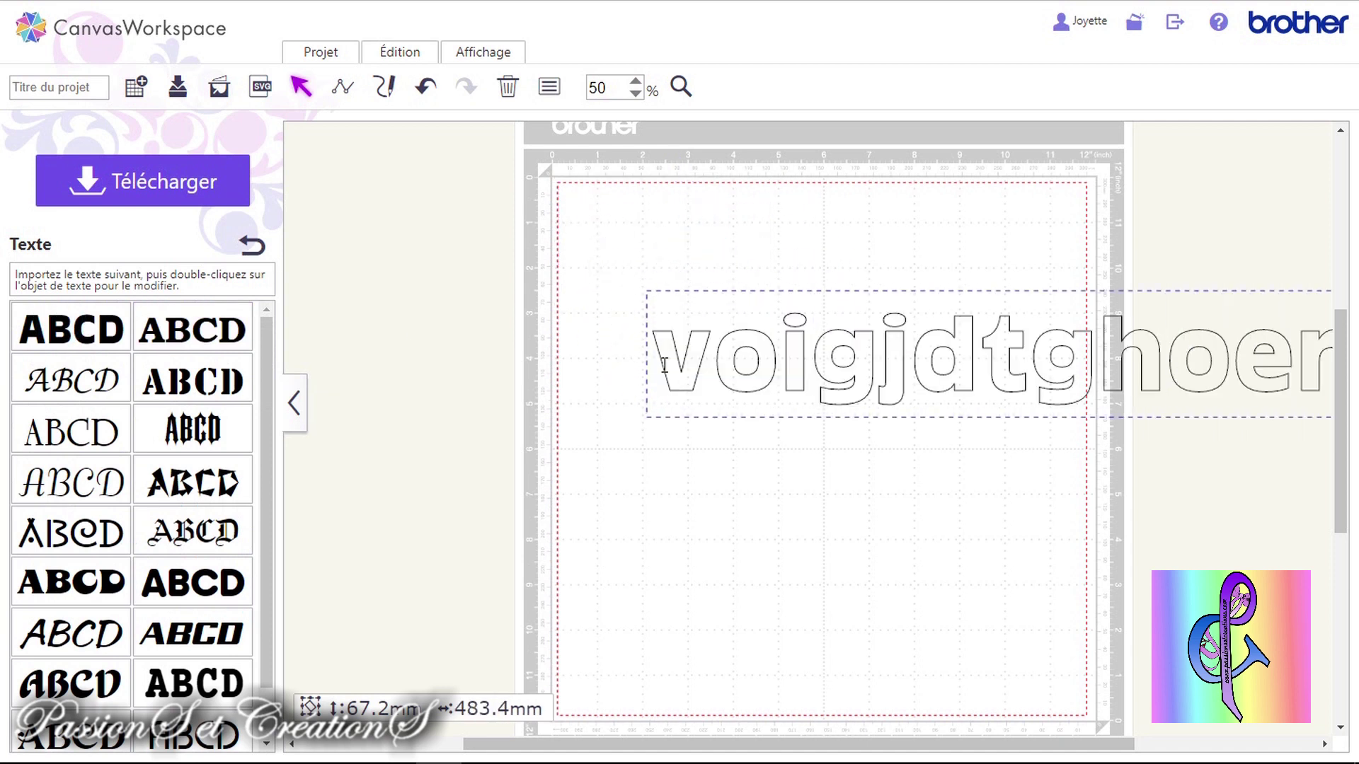
Clear all the characters from the text object and leave text editing
key(ctrl+a)
key(BackSpace)
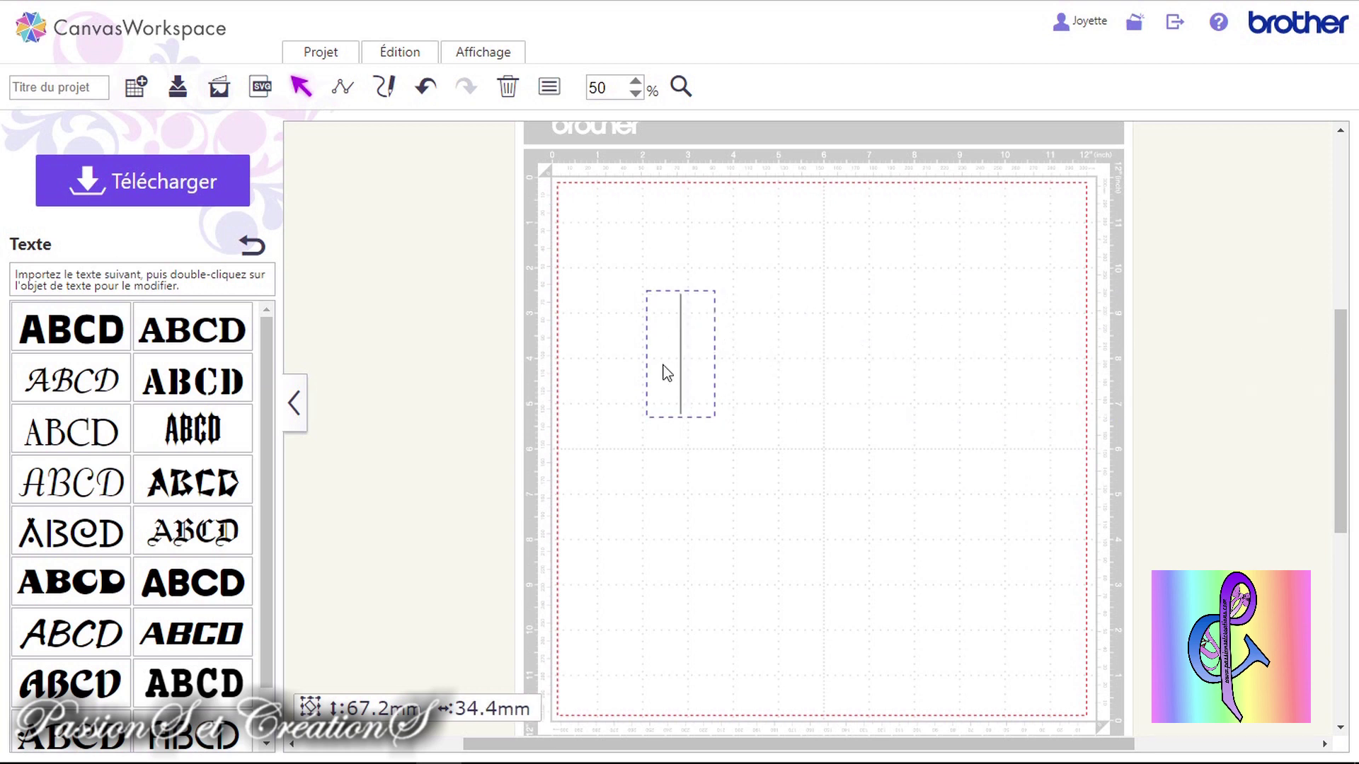
click(830, 329)
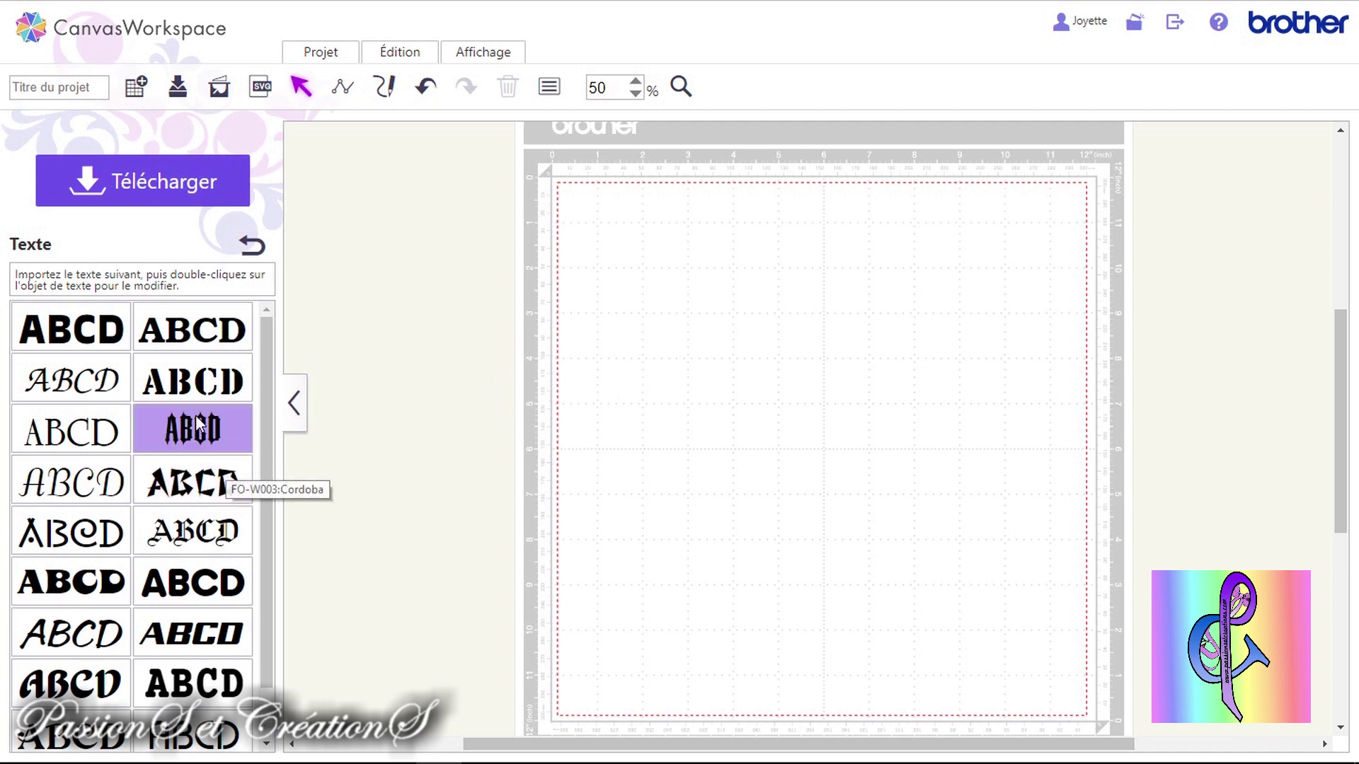
Insert the plain square from the De base shapes and move it toward the upper middle of the mat
click(266, 245)
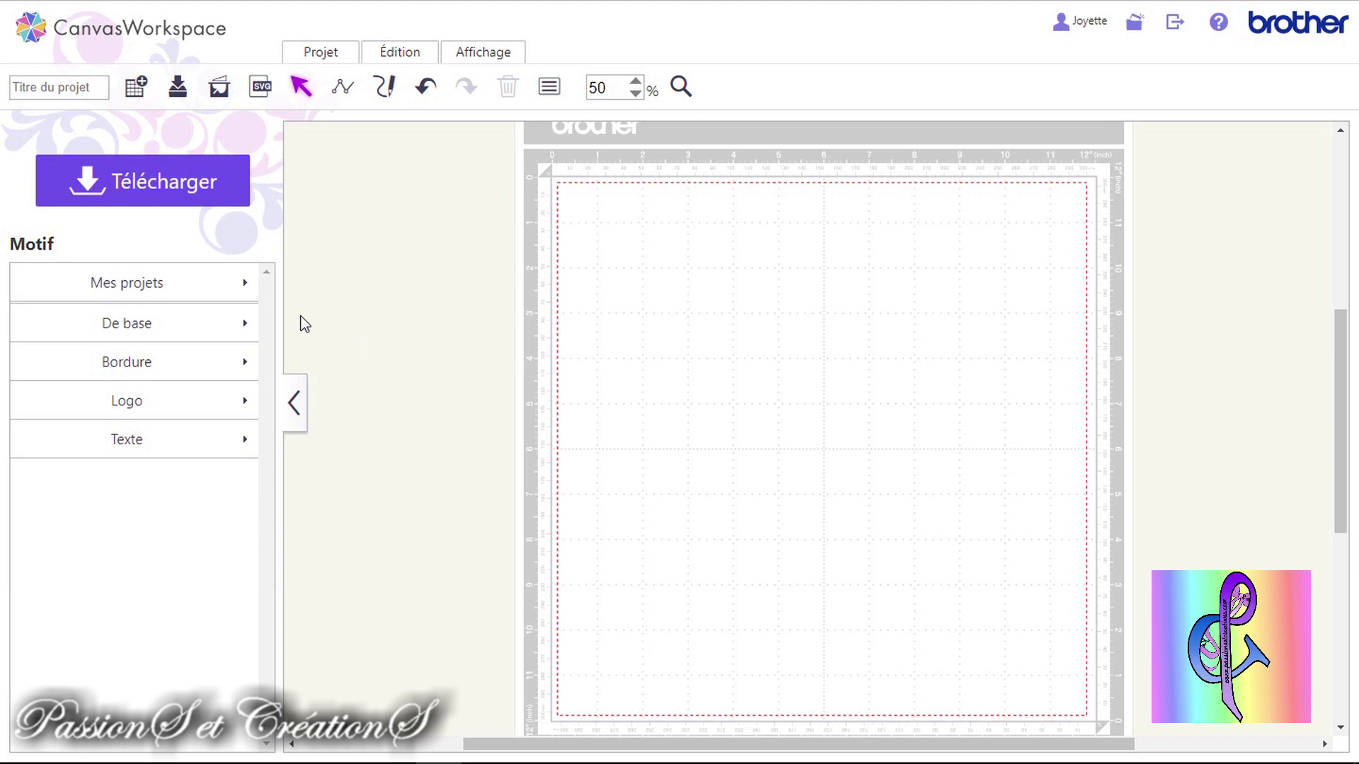
click(127, 323)
click(33, 285)
drag(644, 273, 780, 346)
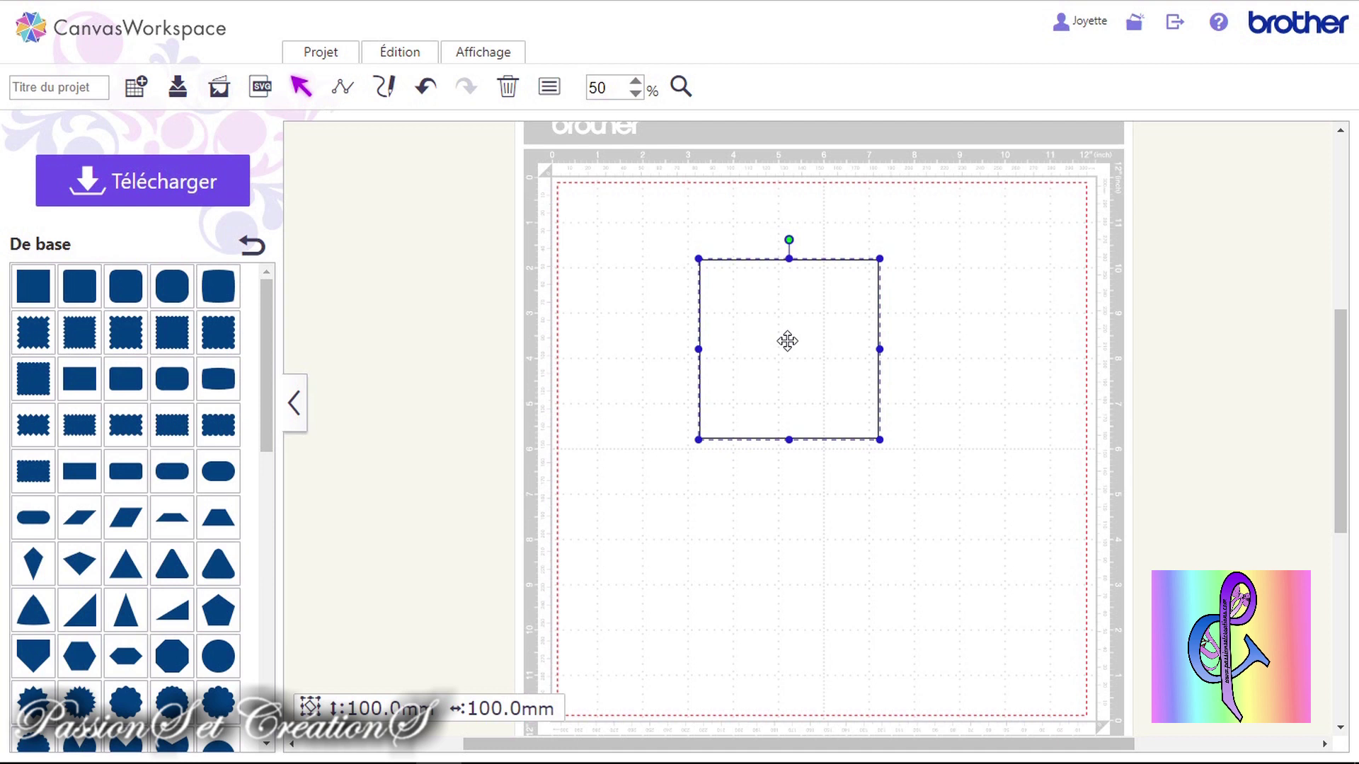
Examine the commands offered for the selected square, comparing its context commands with the Édition commands
right_click(787, 341)
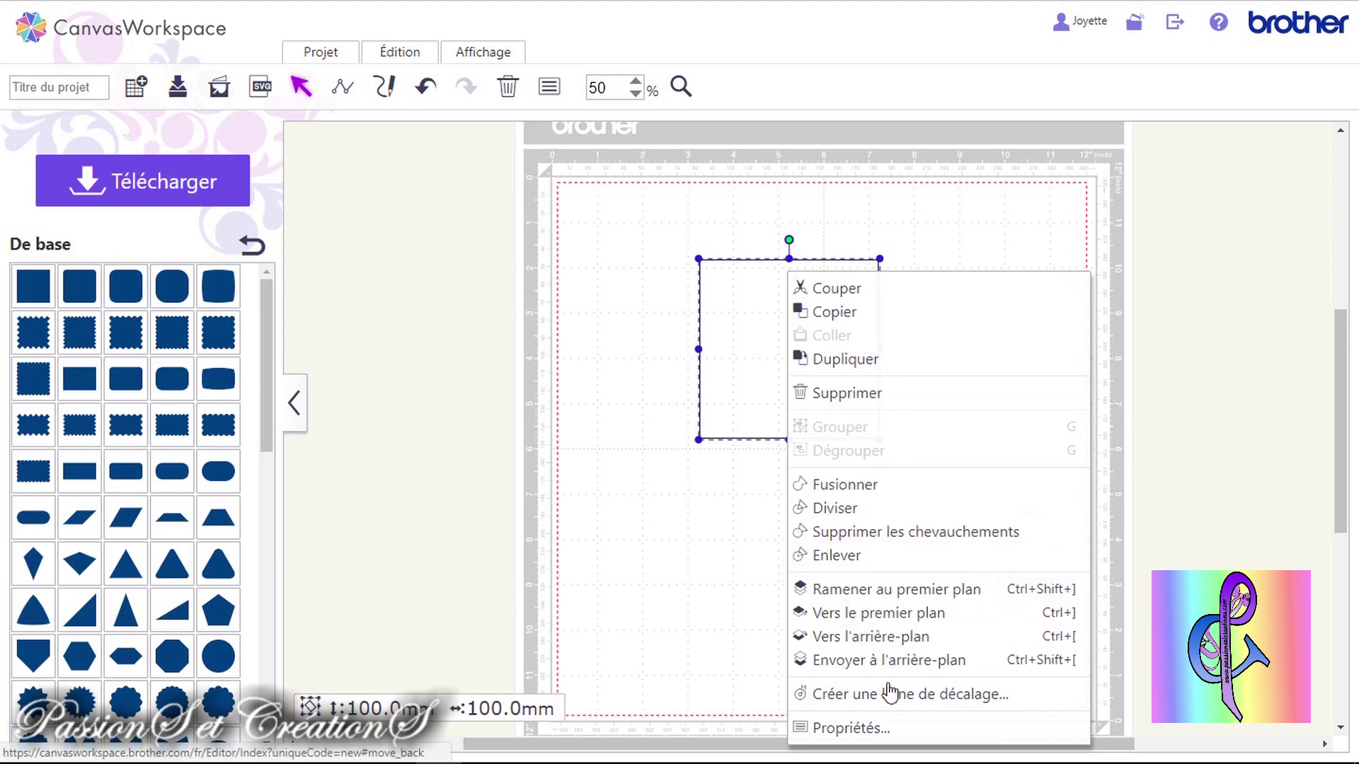
click(399, 53)
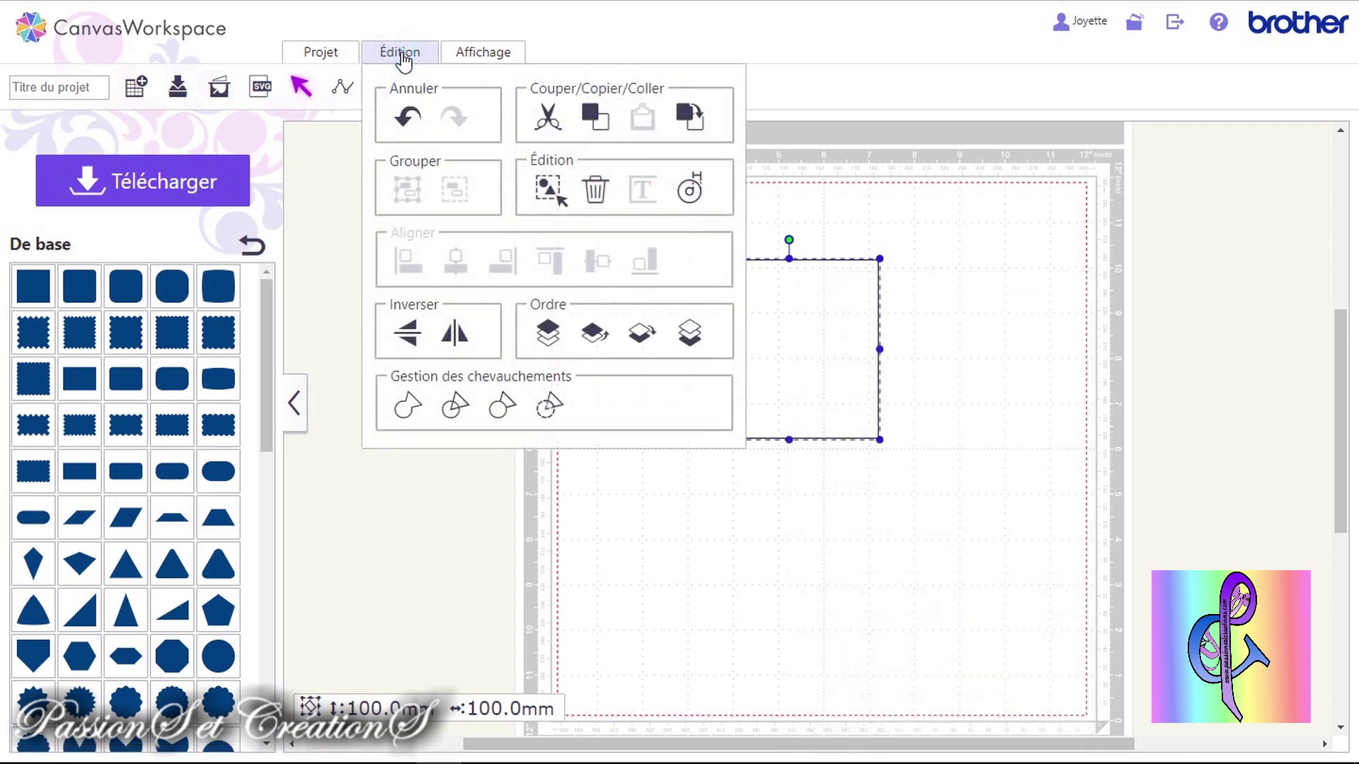
click(415, 53)
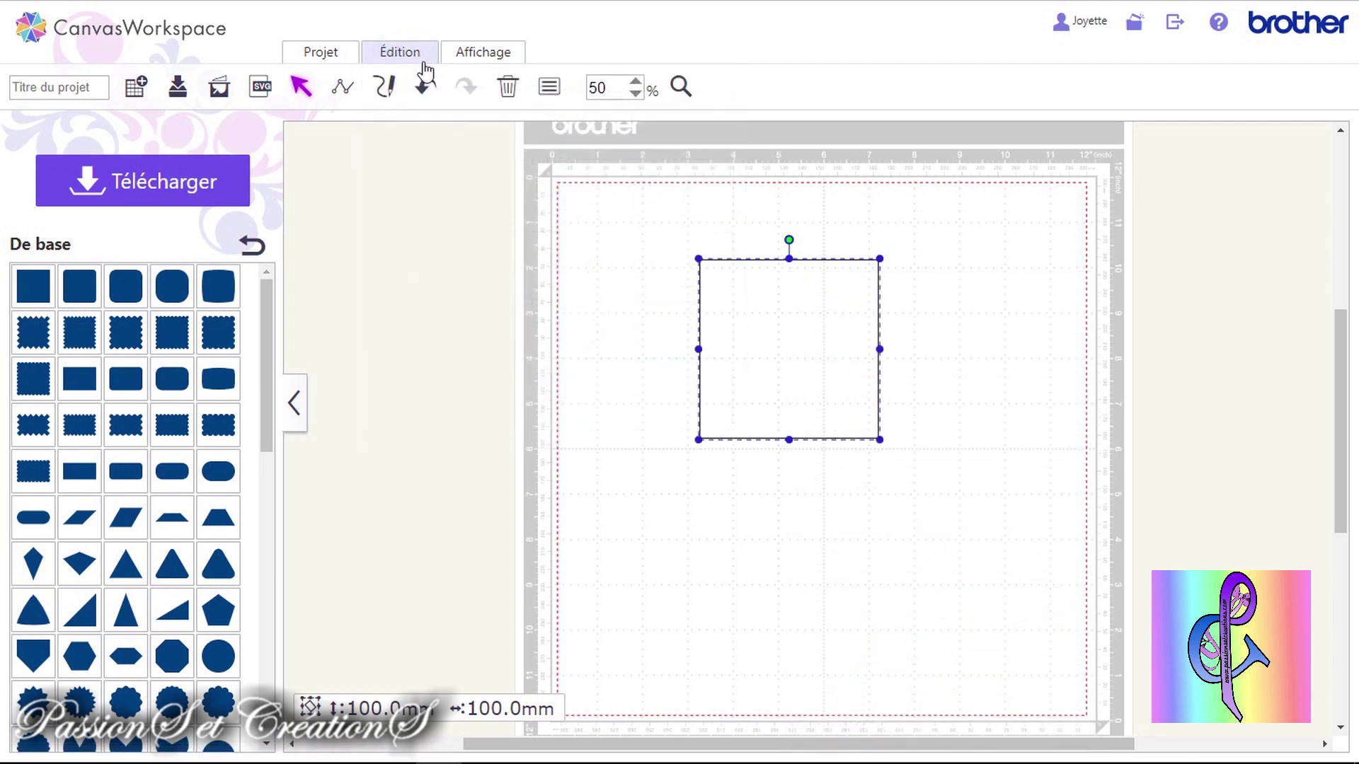
click(422, 59)
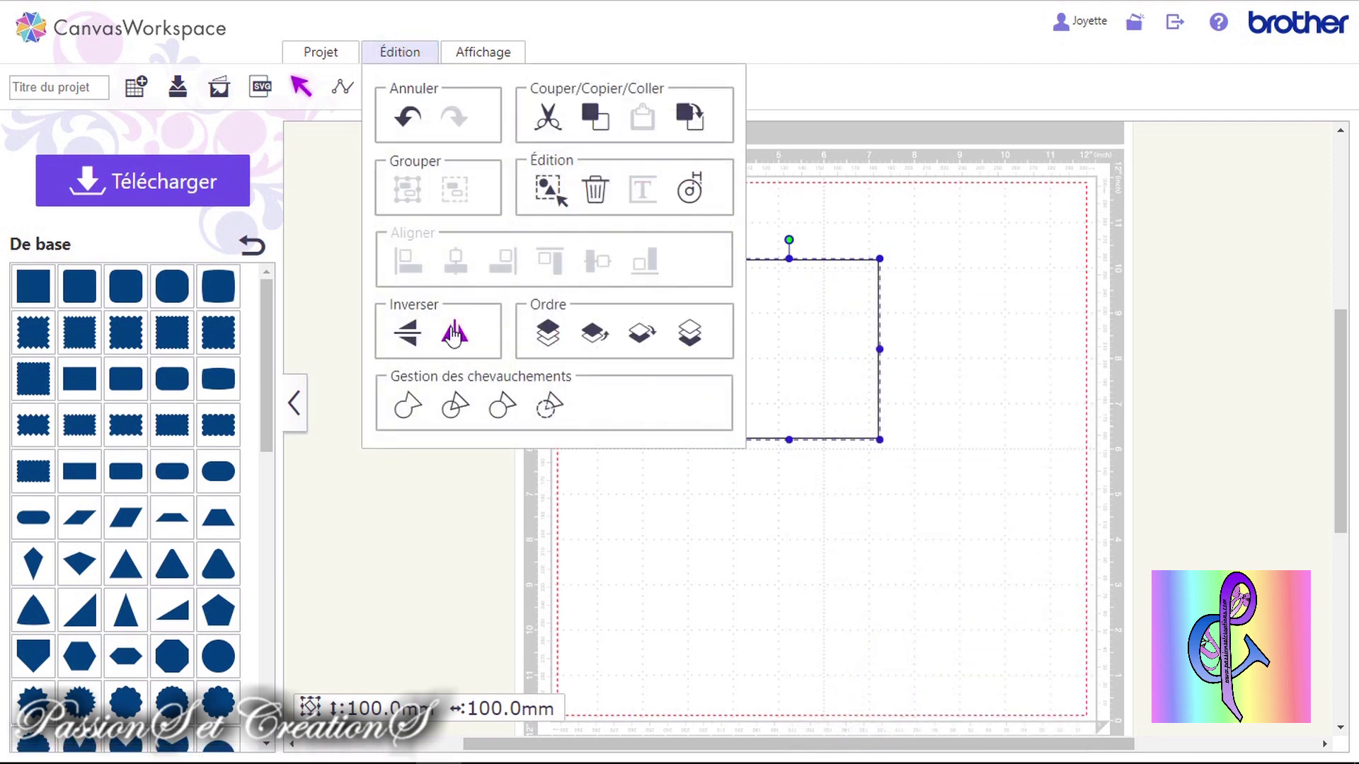
click(397, 60)
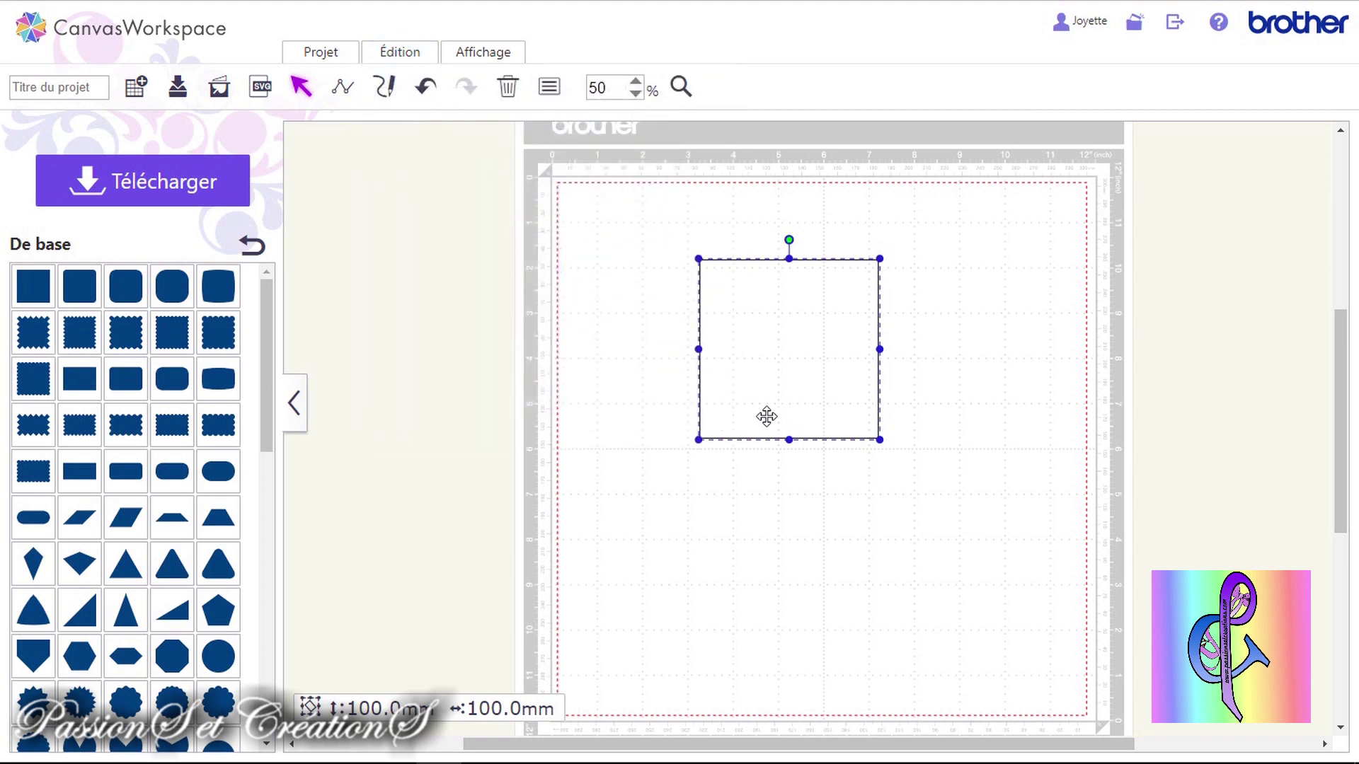
Delete the square from the mat and return to the list of Motif categories
right_click(783, 376)
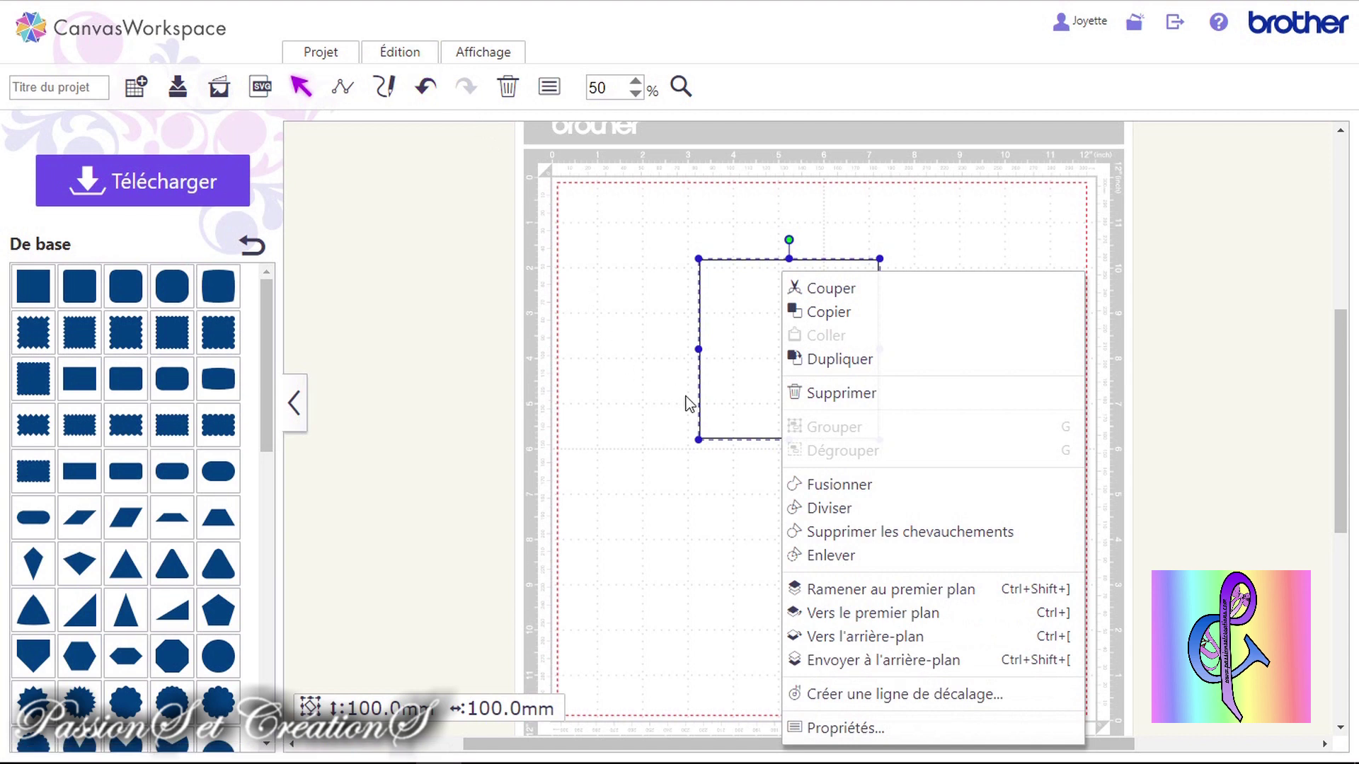
key(Delete)
click(268, 245)
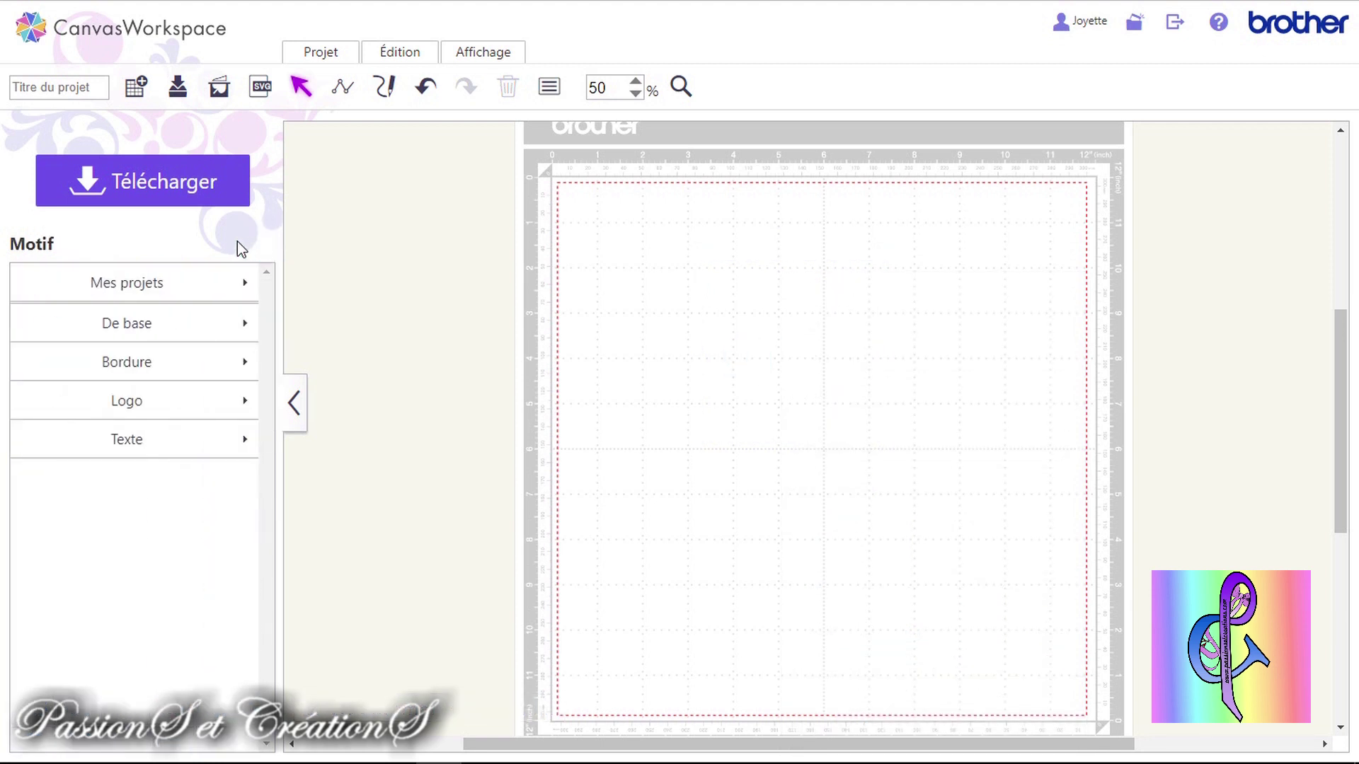